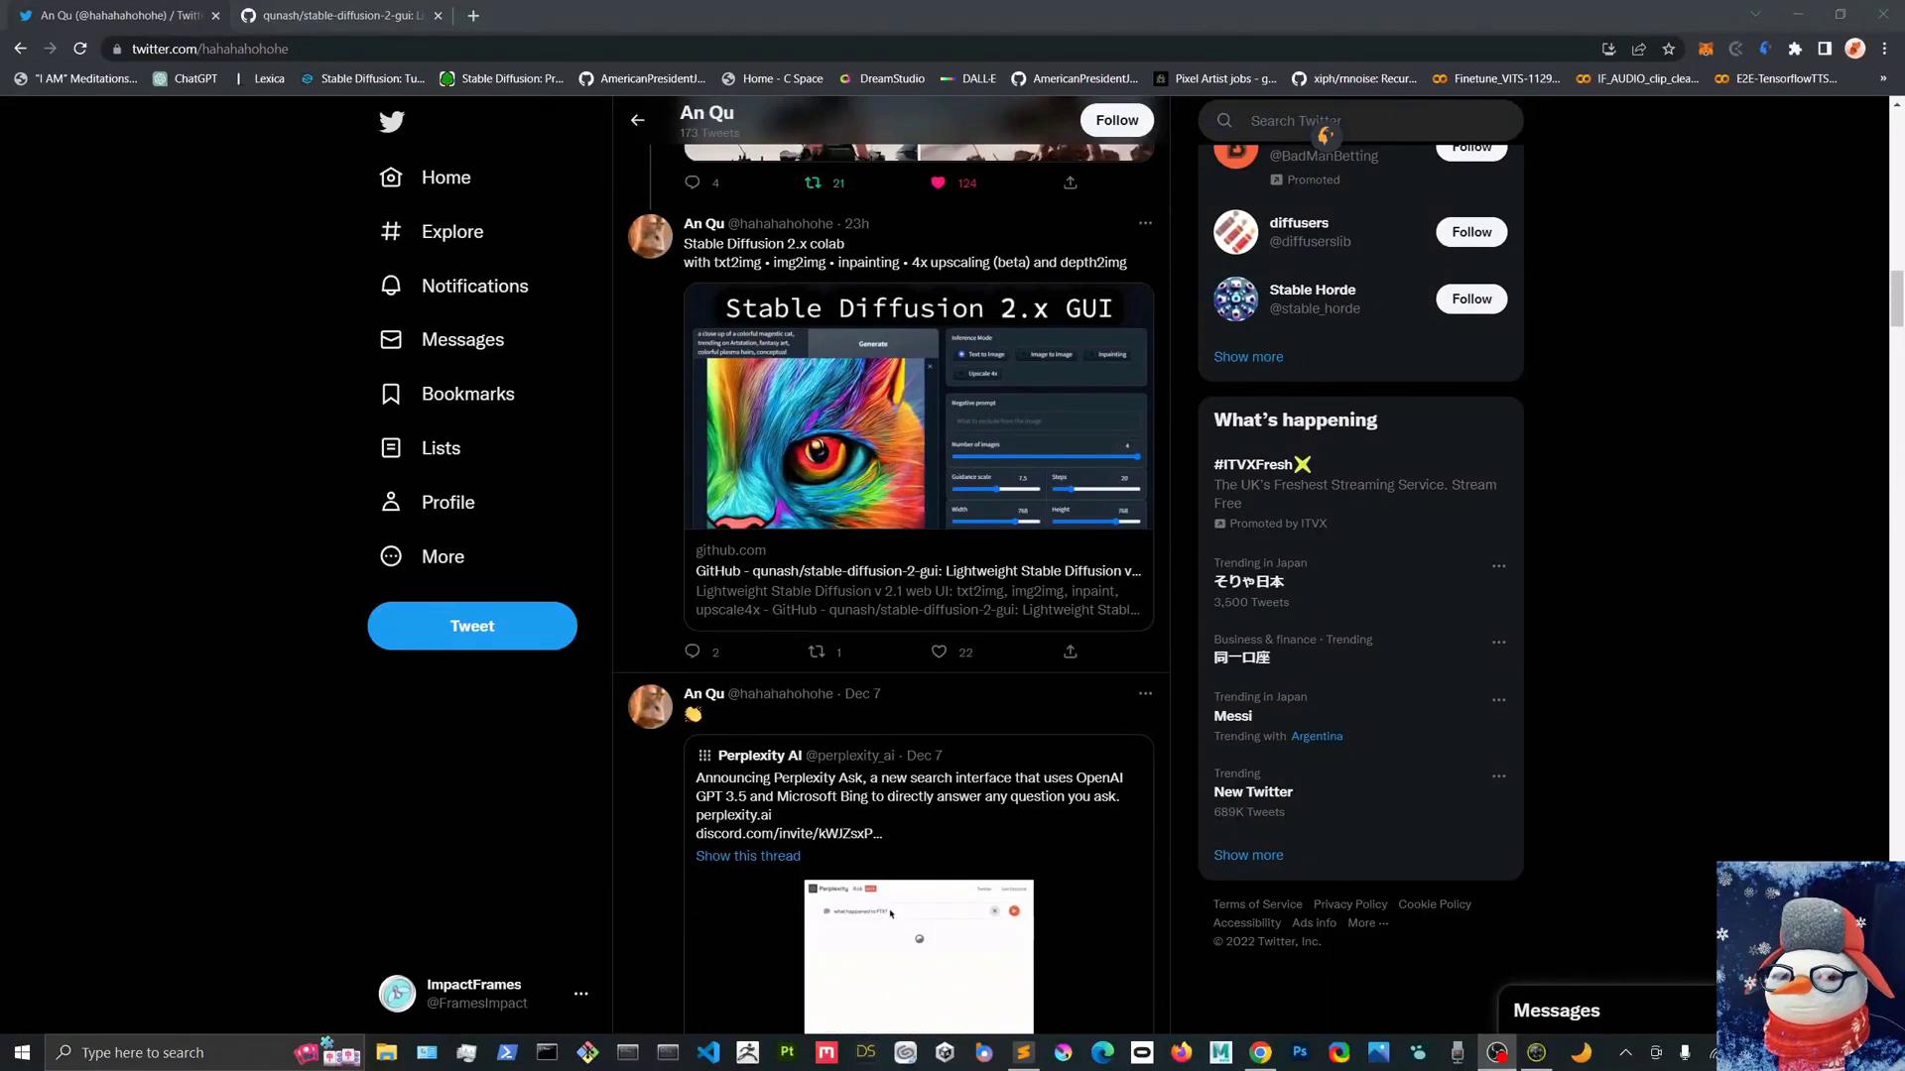
# Open the qunash/stable-diffusion-2-gui GitHub repository from the tweet's link card.
pyautogui.click(873, 421)
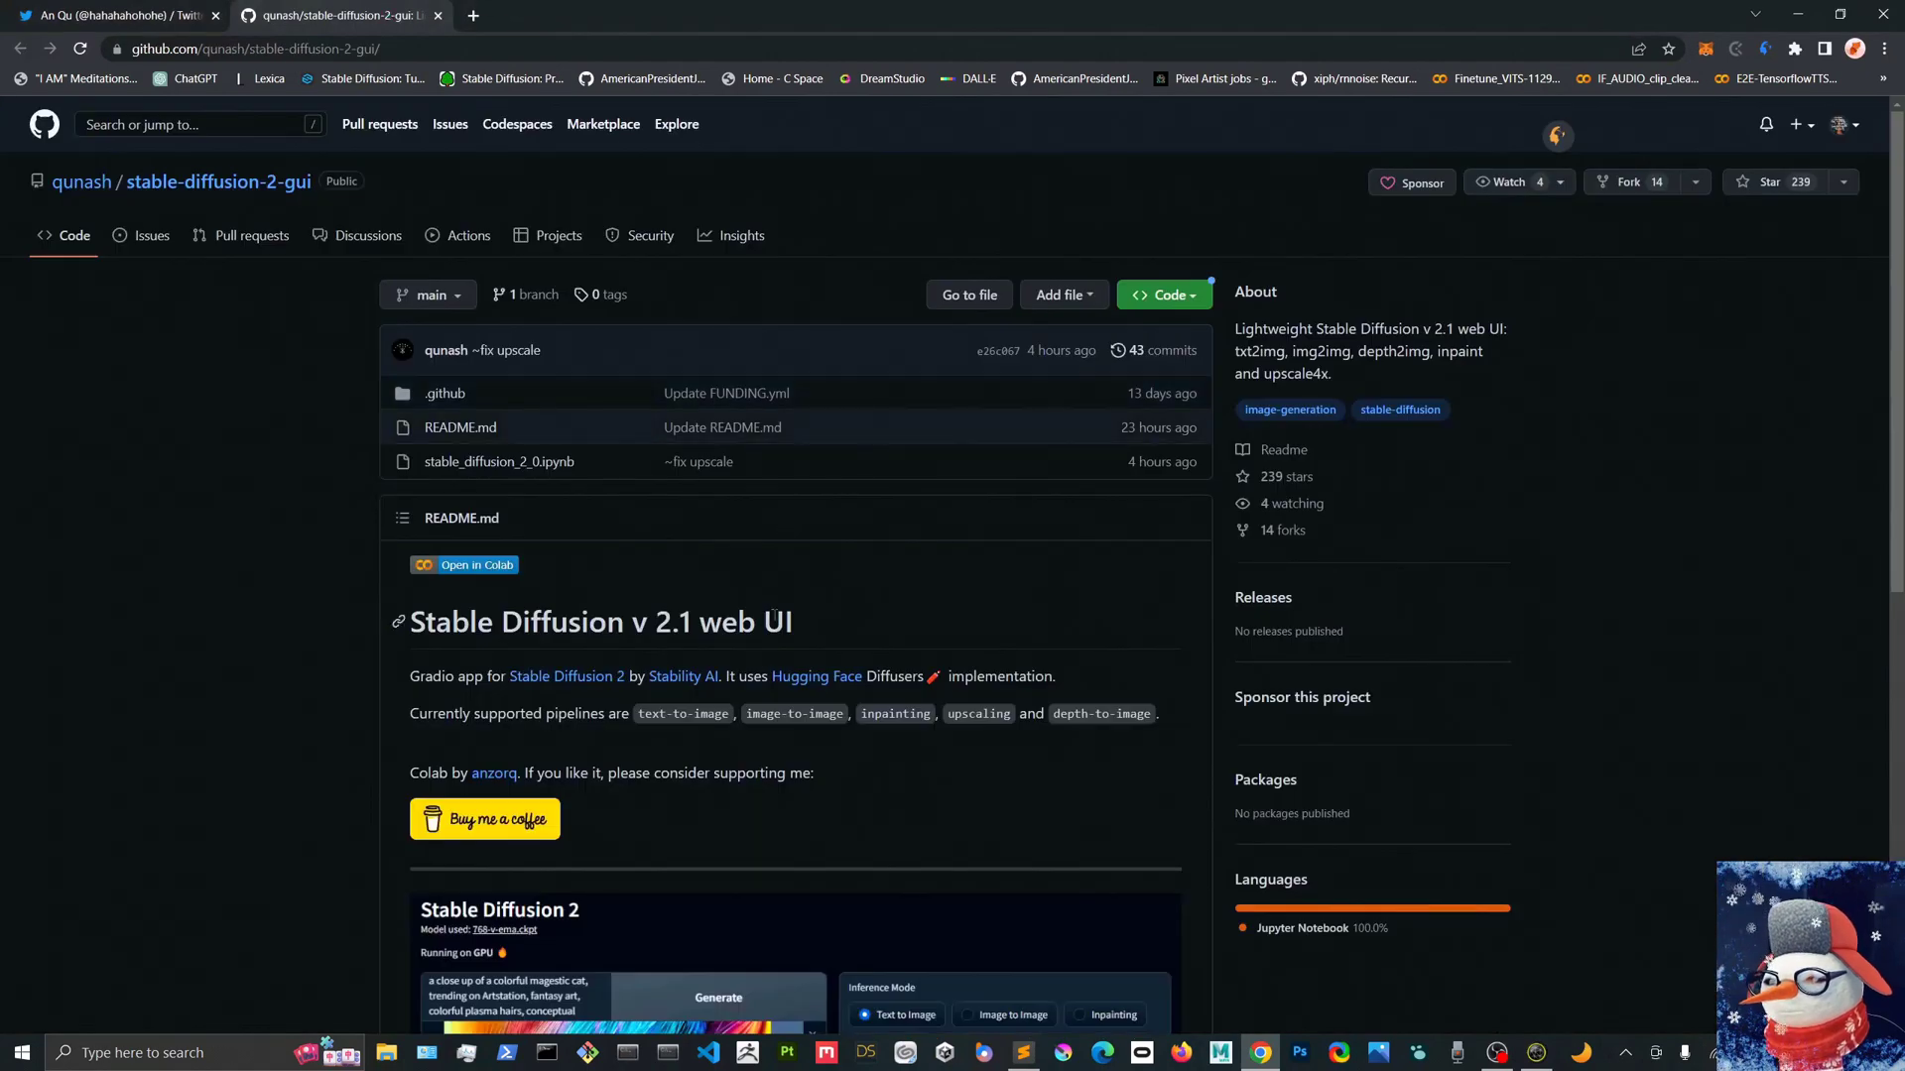
# Skim the README, then launch the stable_diffusion_2_0.ipynb notebook in Google Colab.
pyautogui.scroll(-5, 490, 571)
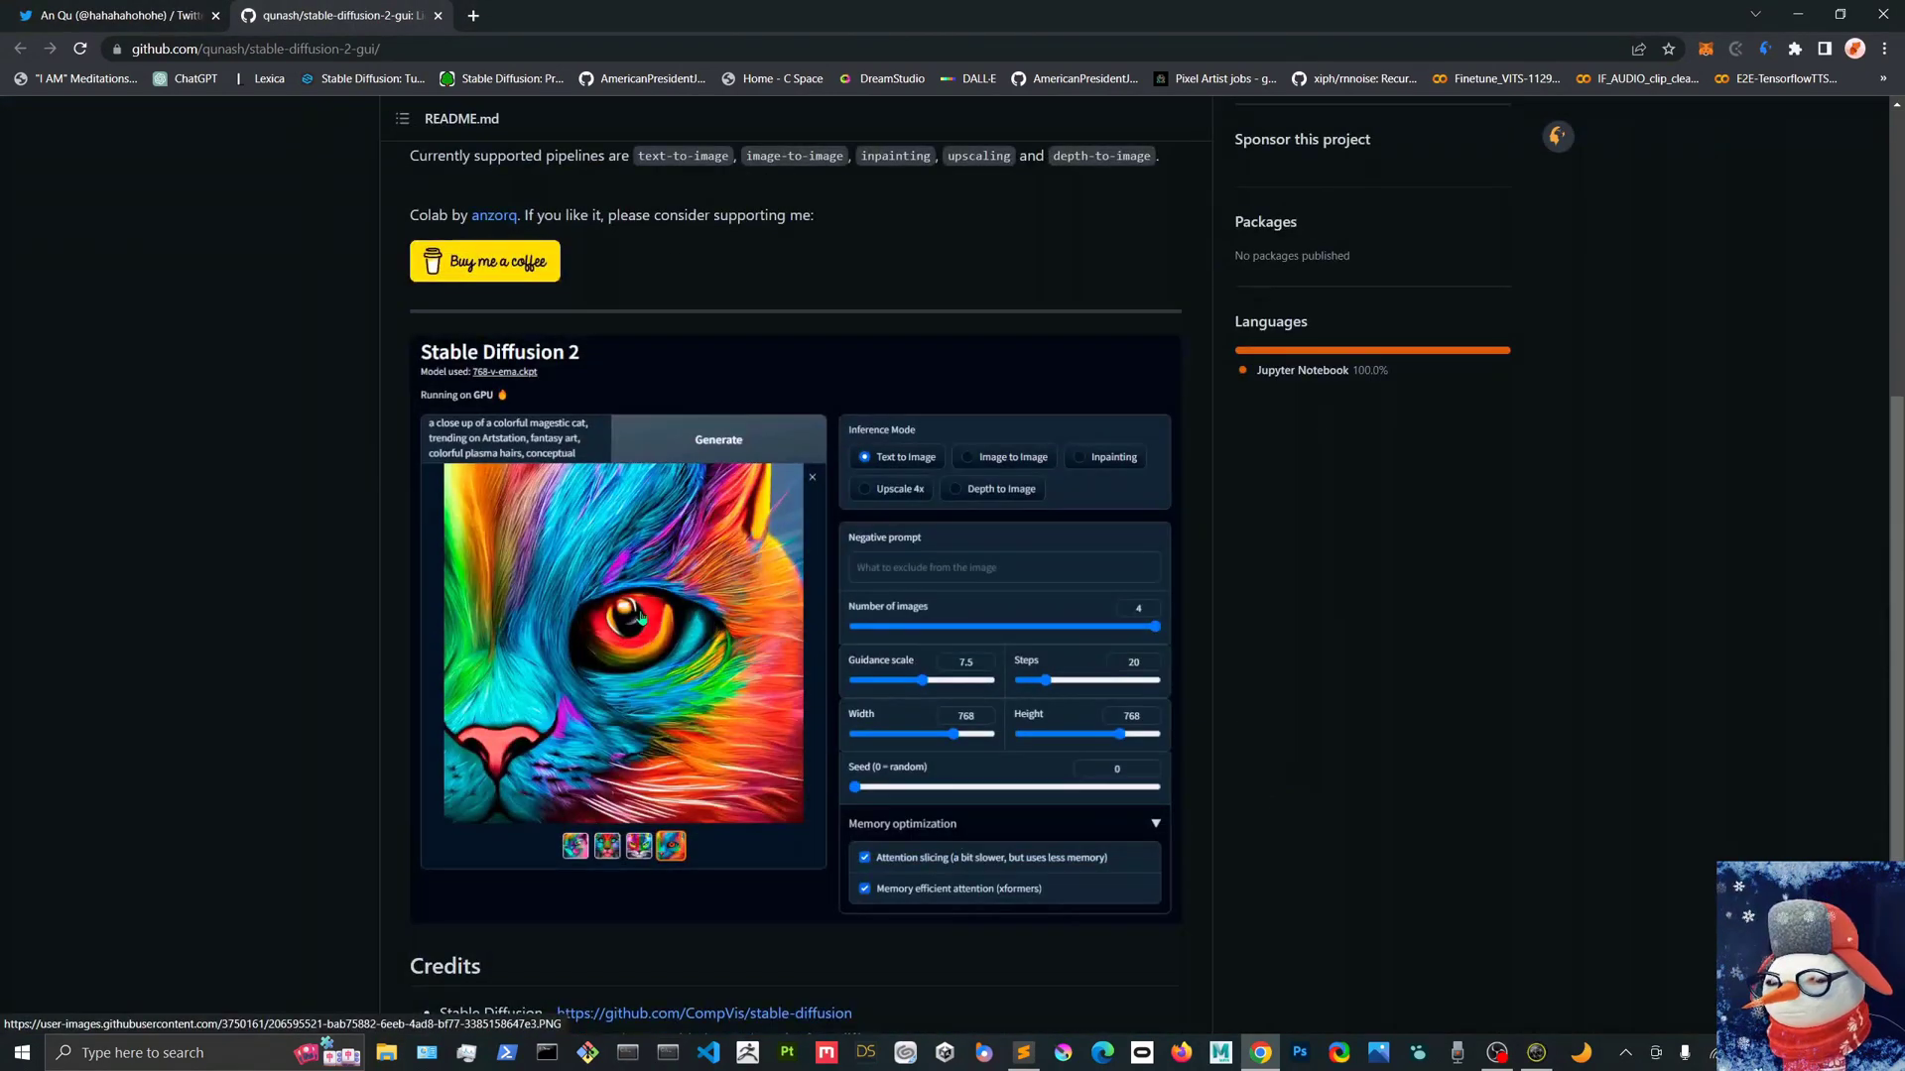
pyautogui.scroll(-3, 685, 640)
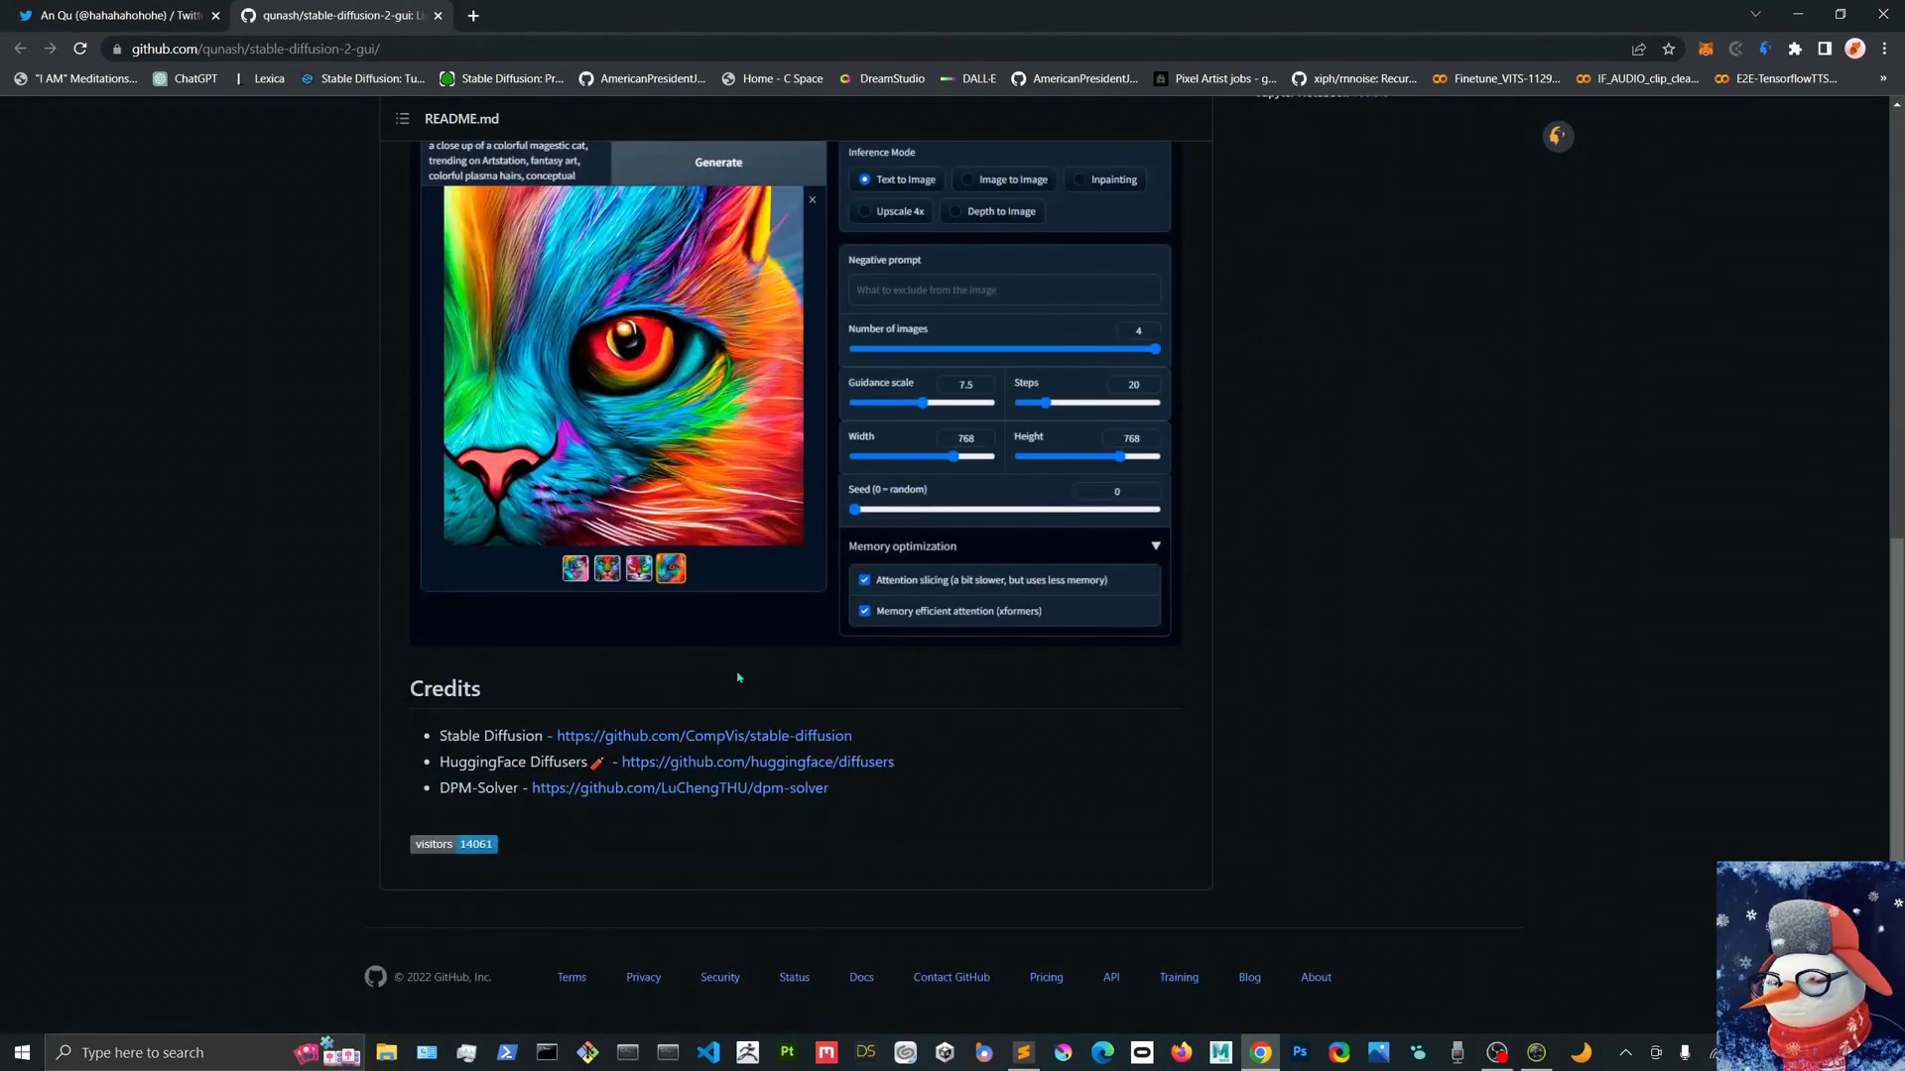
pyautogui.scroll(1, 766, 675)
pyautogui.scroll(5, 739, 677)
pyautogui.click(476, 289)
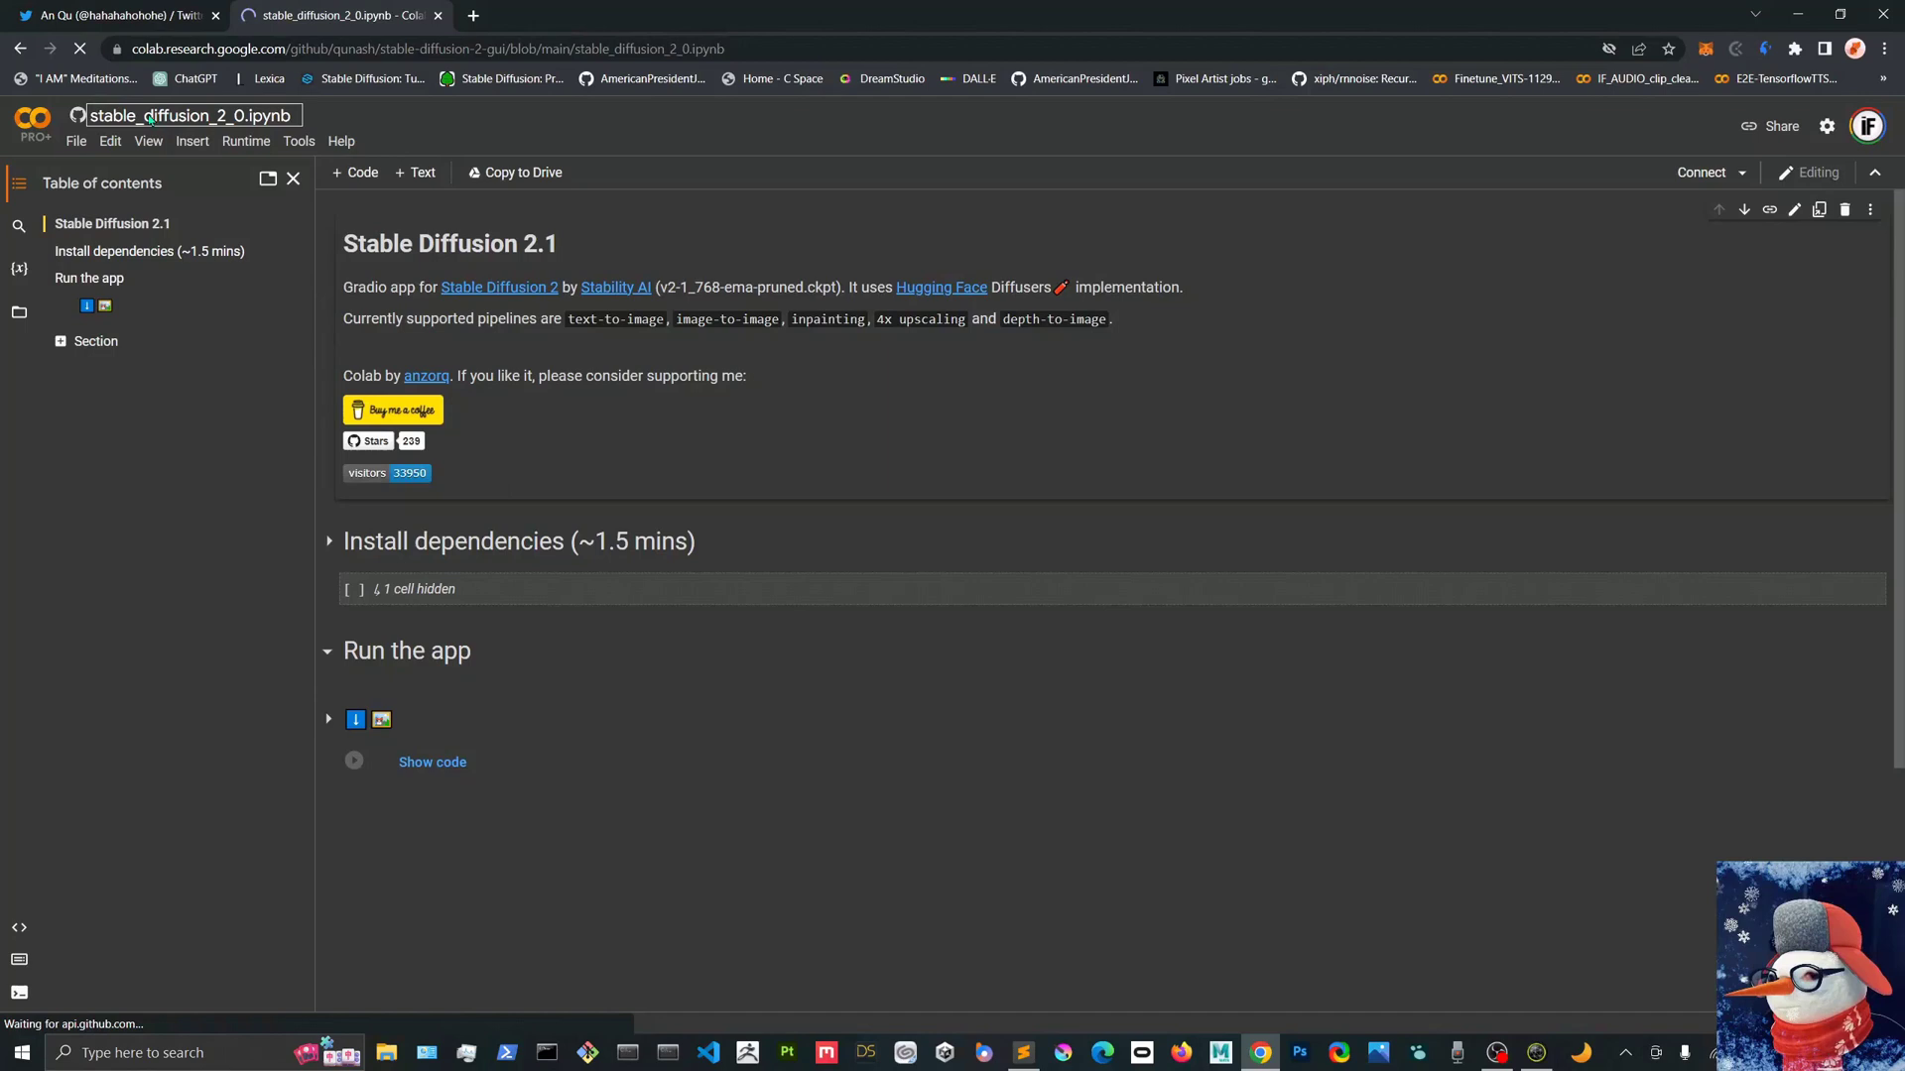
# Run the dependency install and 'Run the app' cells to launch the Stable Diffusion 2.1 interface.
pyautogui.click(79, 142)
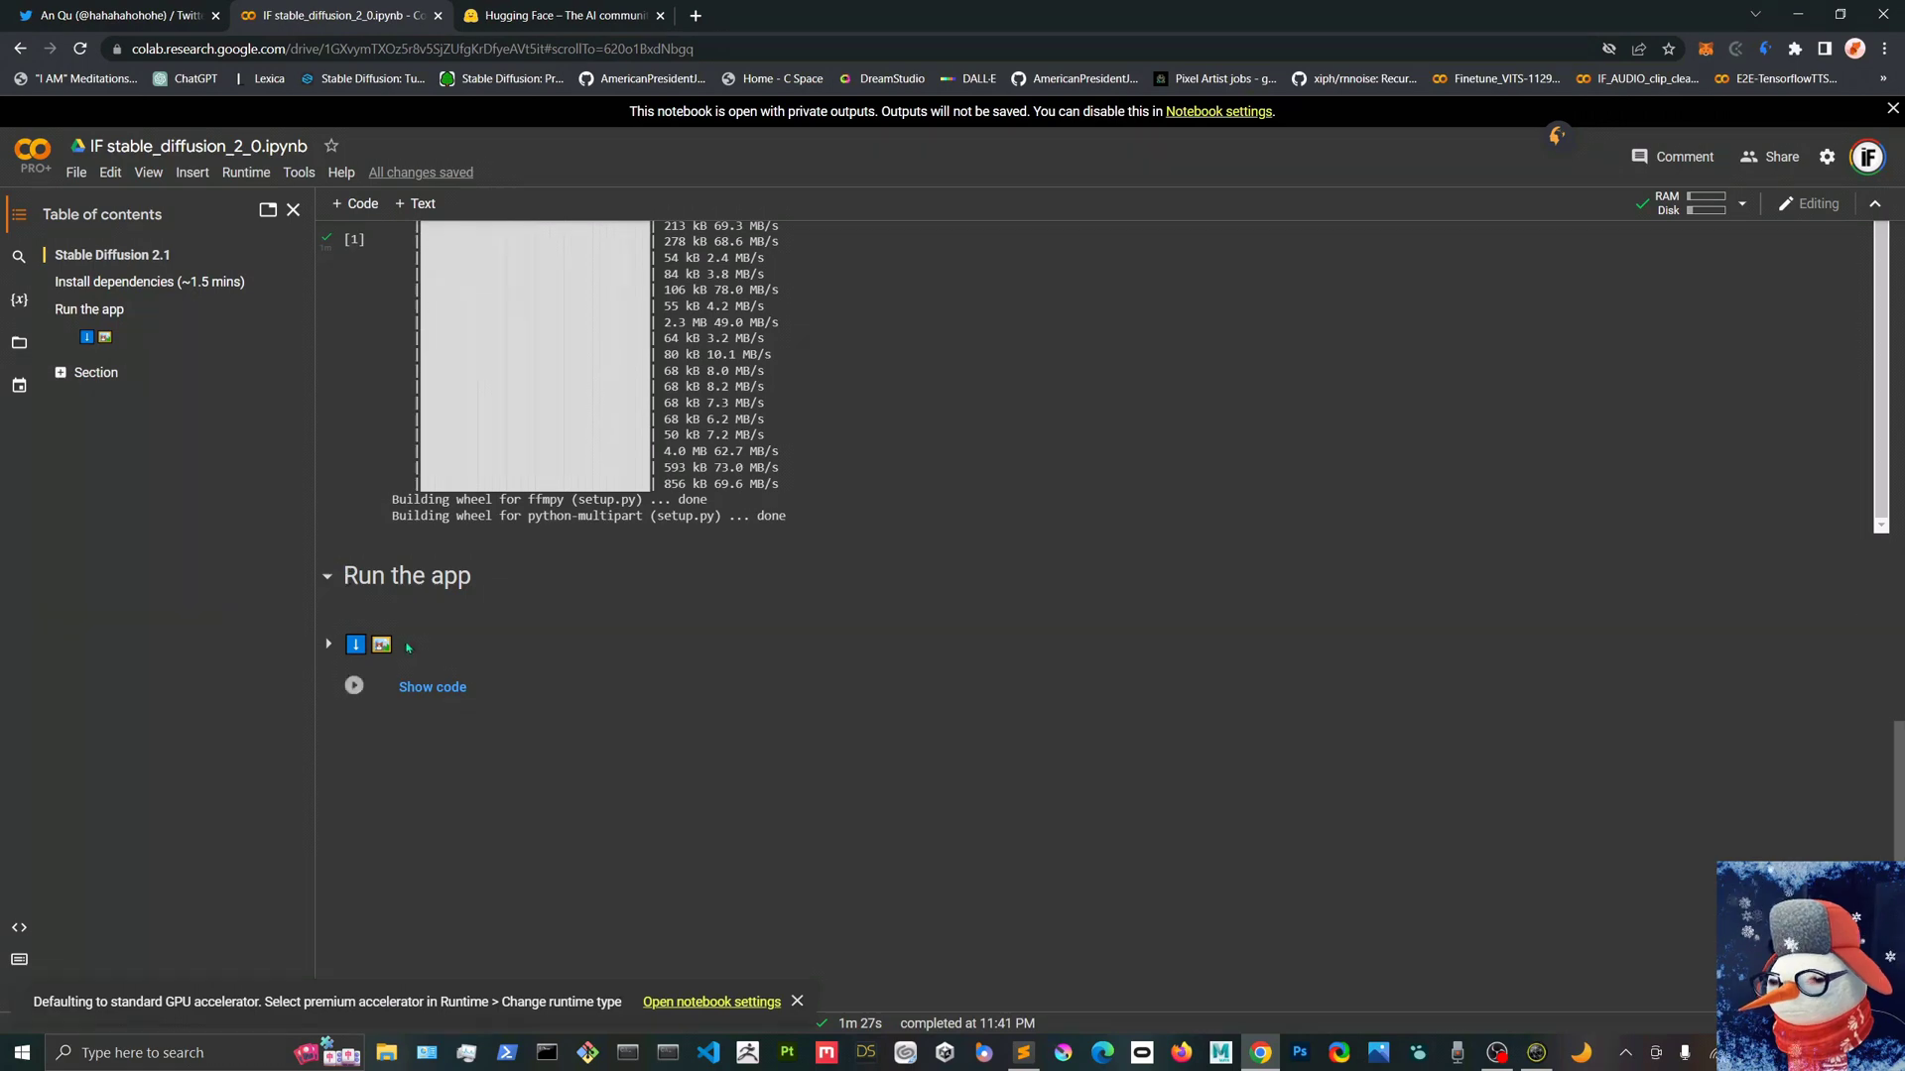
pyautogui.click(355, 687)
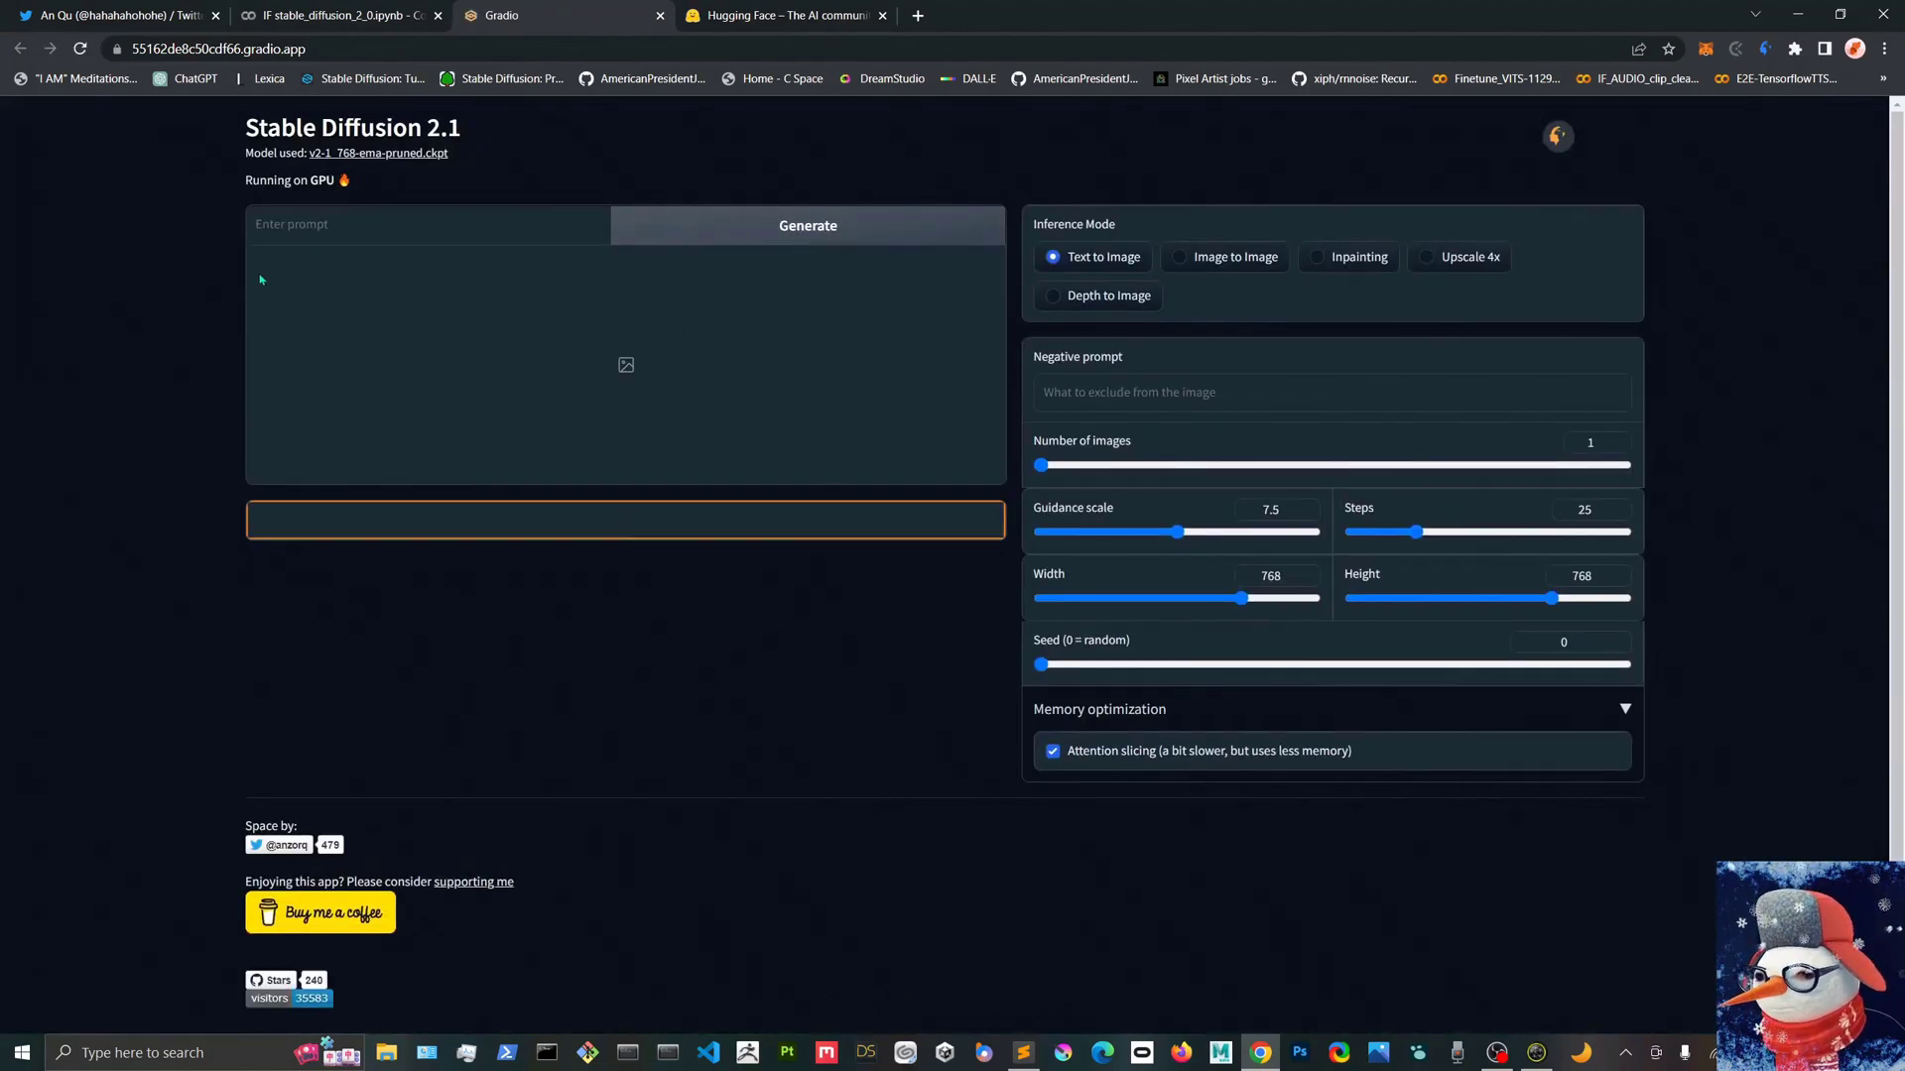
# Paste the Tokyo street full-body portrait prompt and generate four 768×768 images.
pyautogui.click(277, 228)
pyautogui.rightClick(278, 230)
pyautogui.click(338, 373)
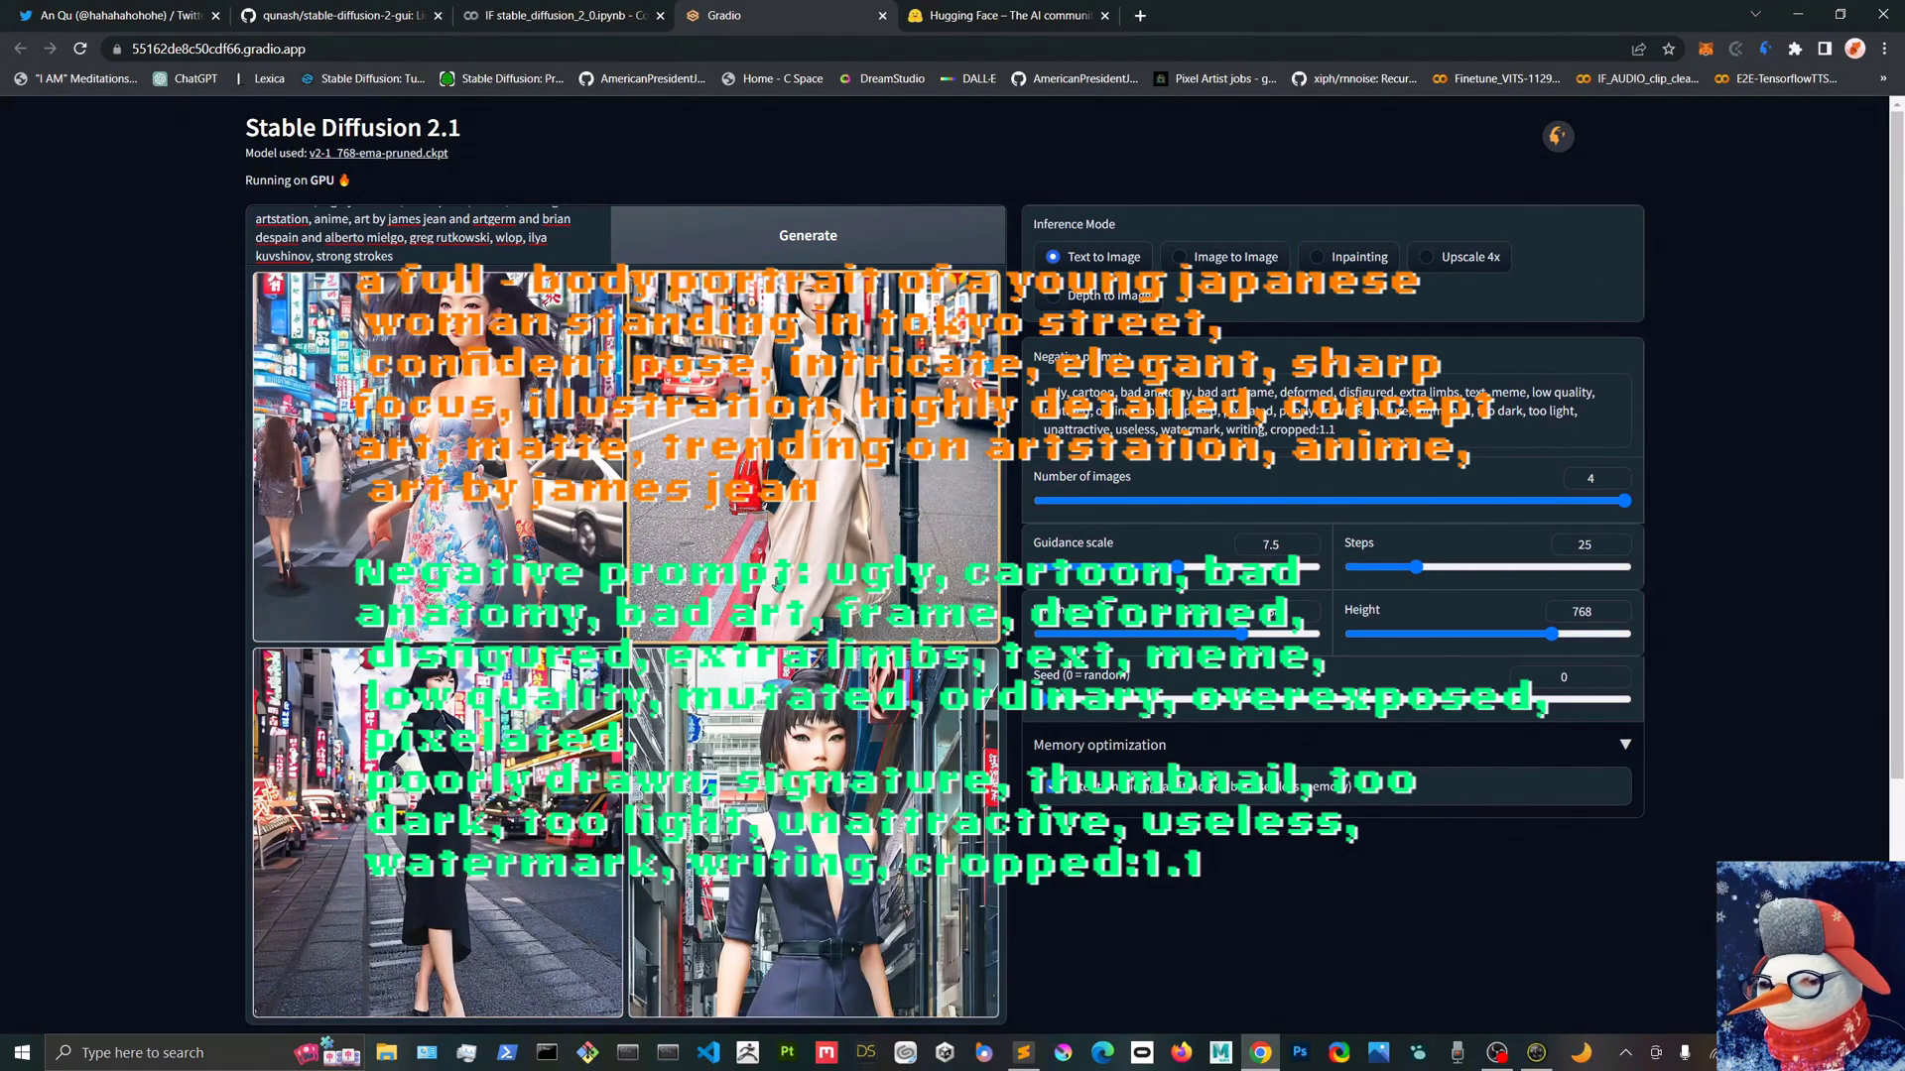
pyautogui.scroll(-2, 775, 573)
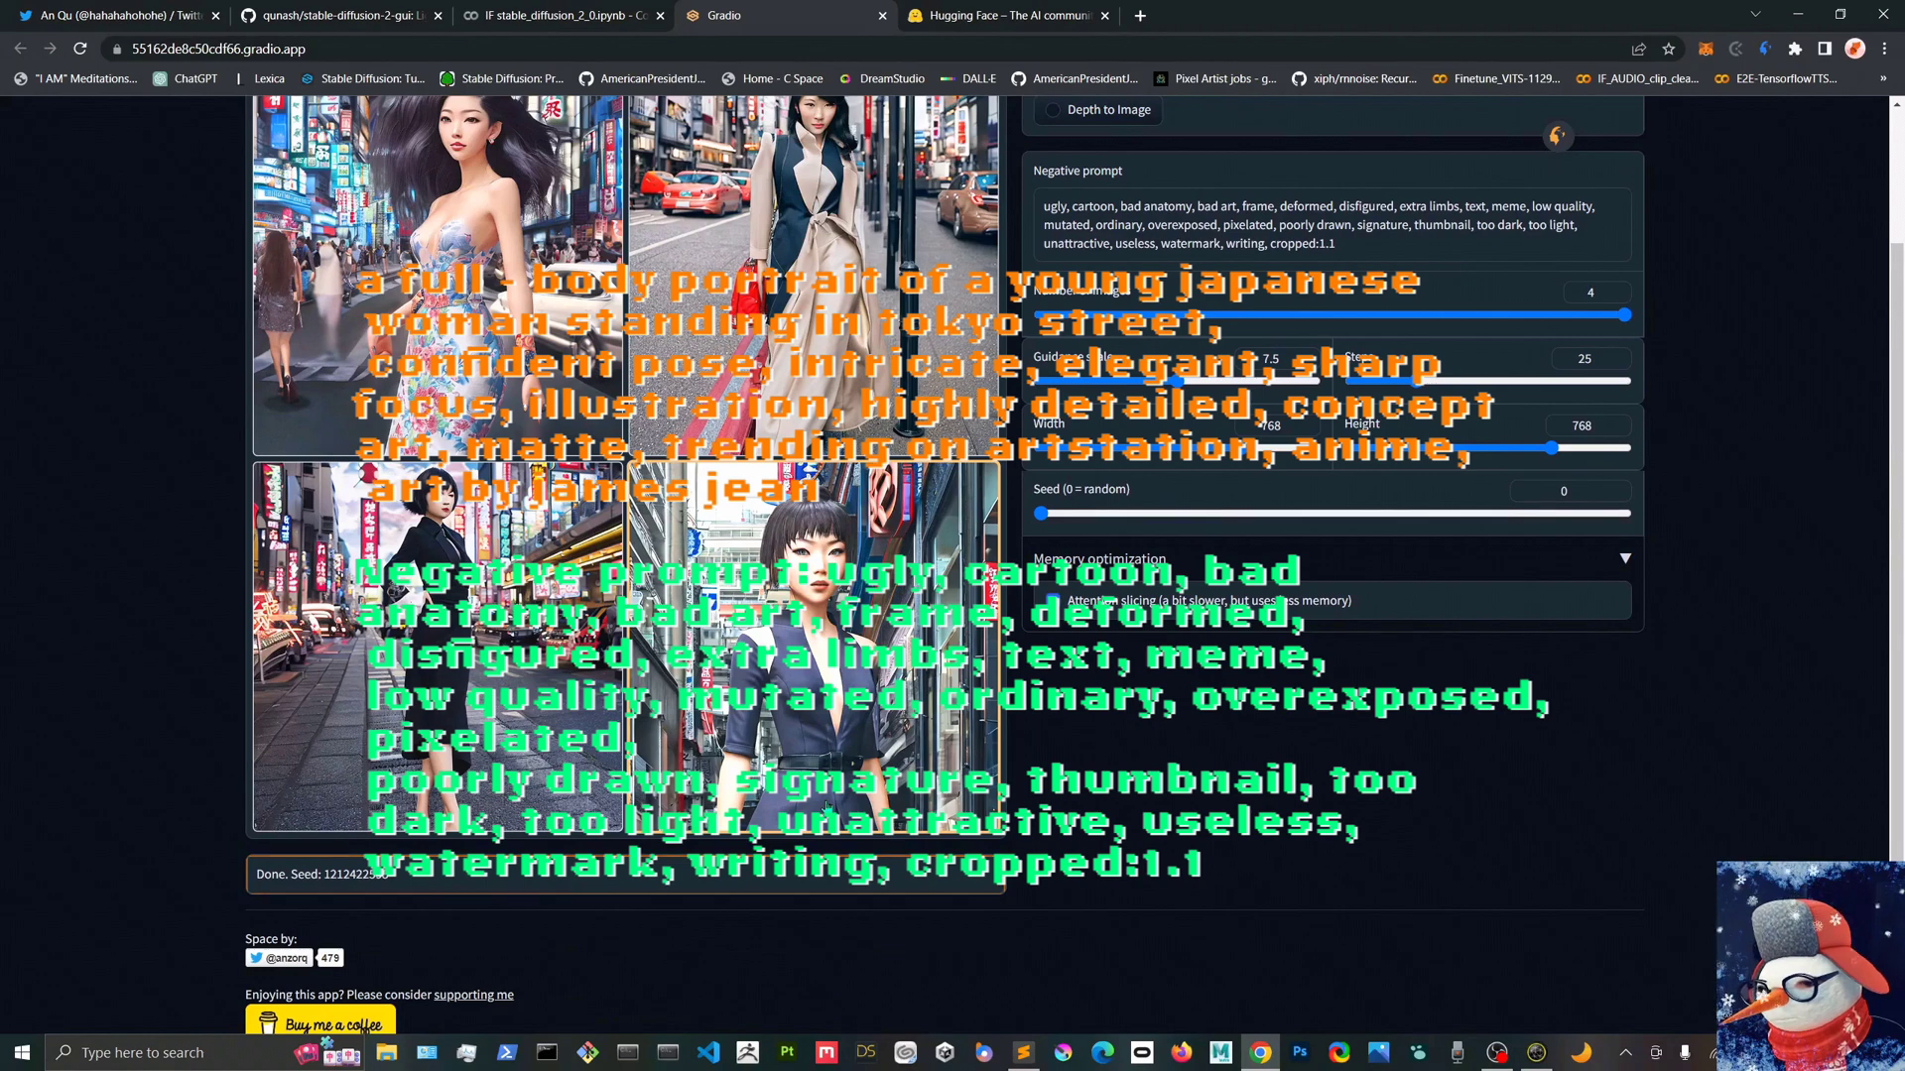
pyautogui.scroll(2, 827, 806)
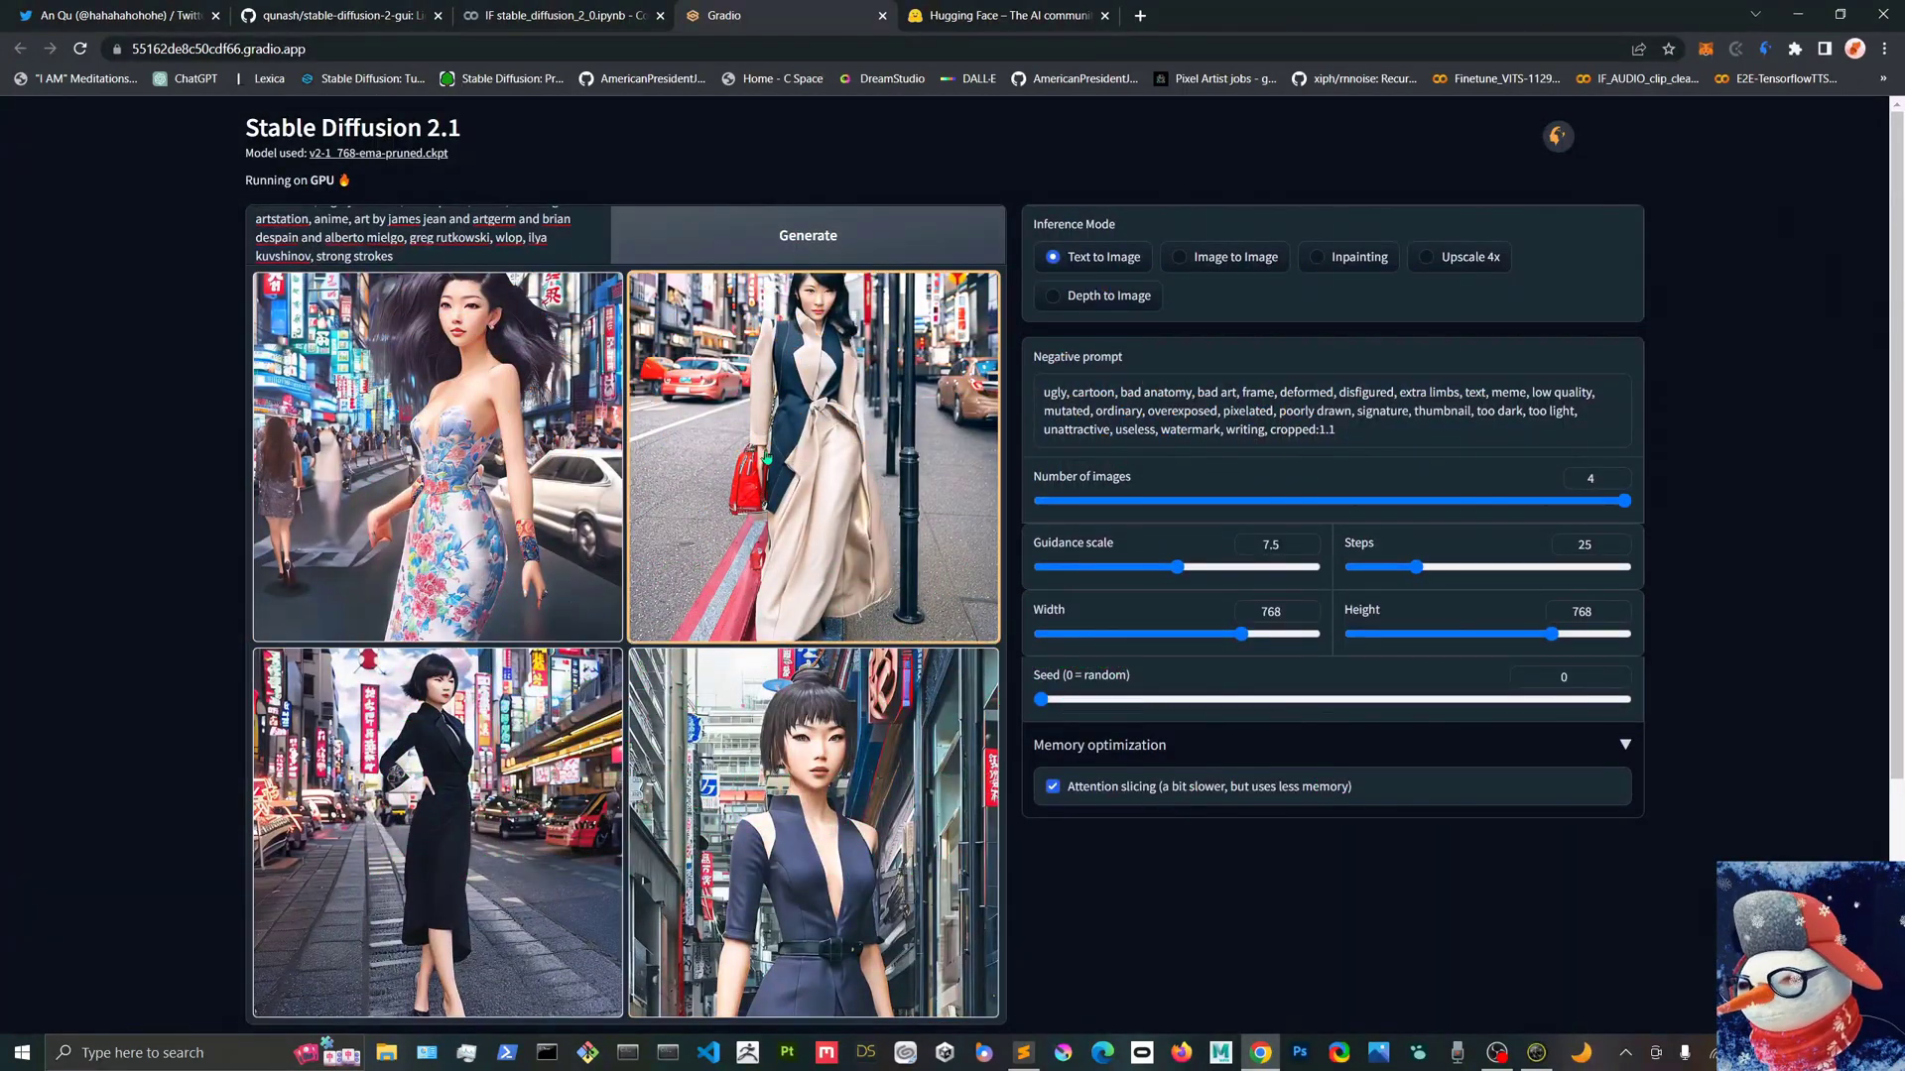
# Preview each of the four Tokyo street portraits enlarged.
pyautogui.click(841, 490)
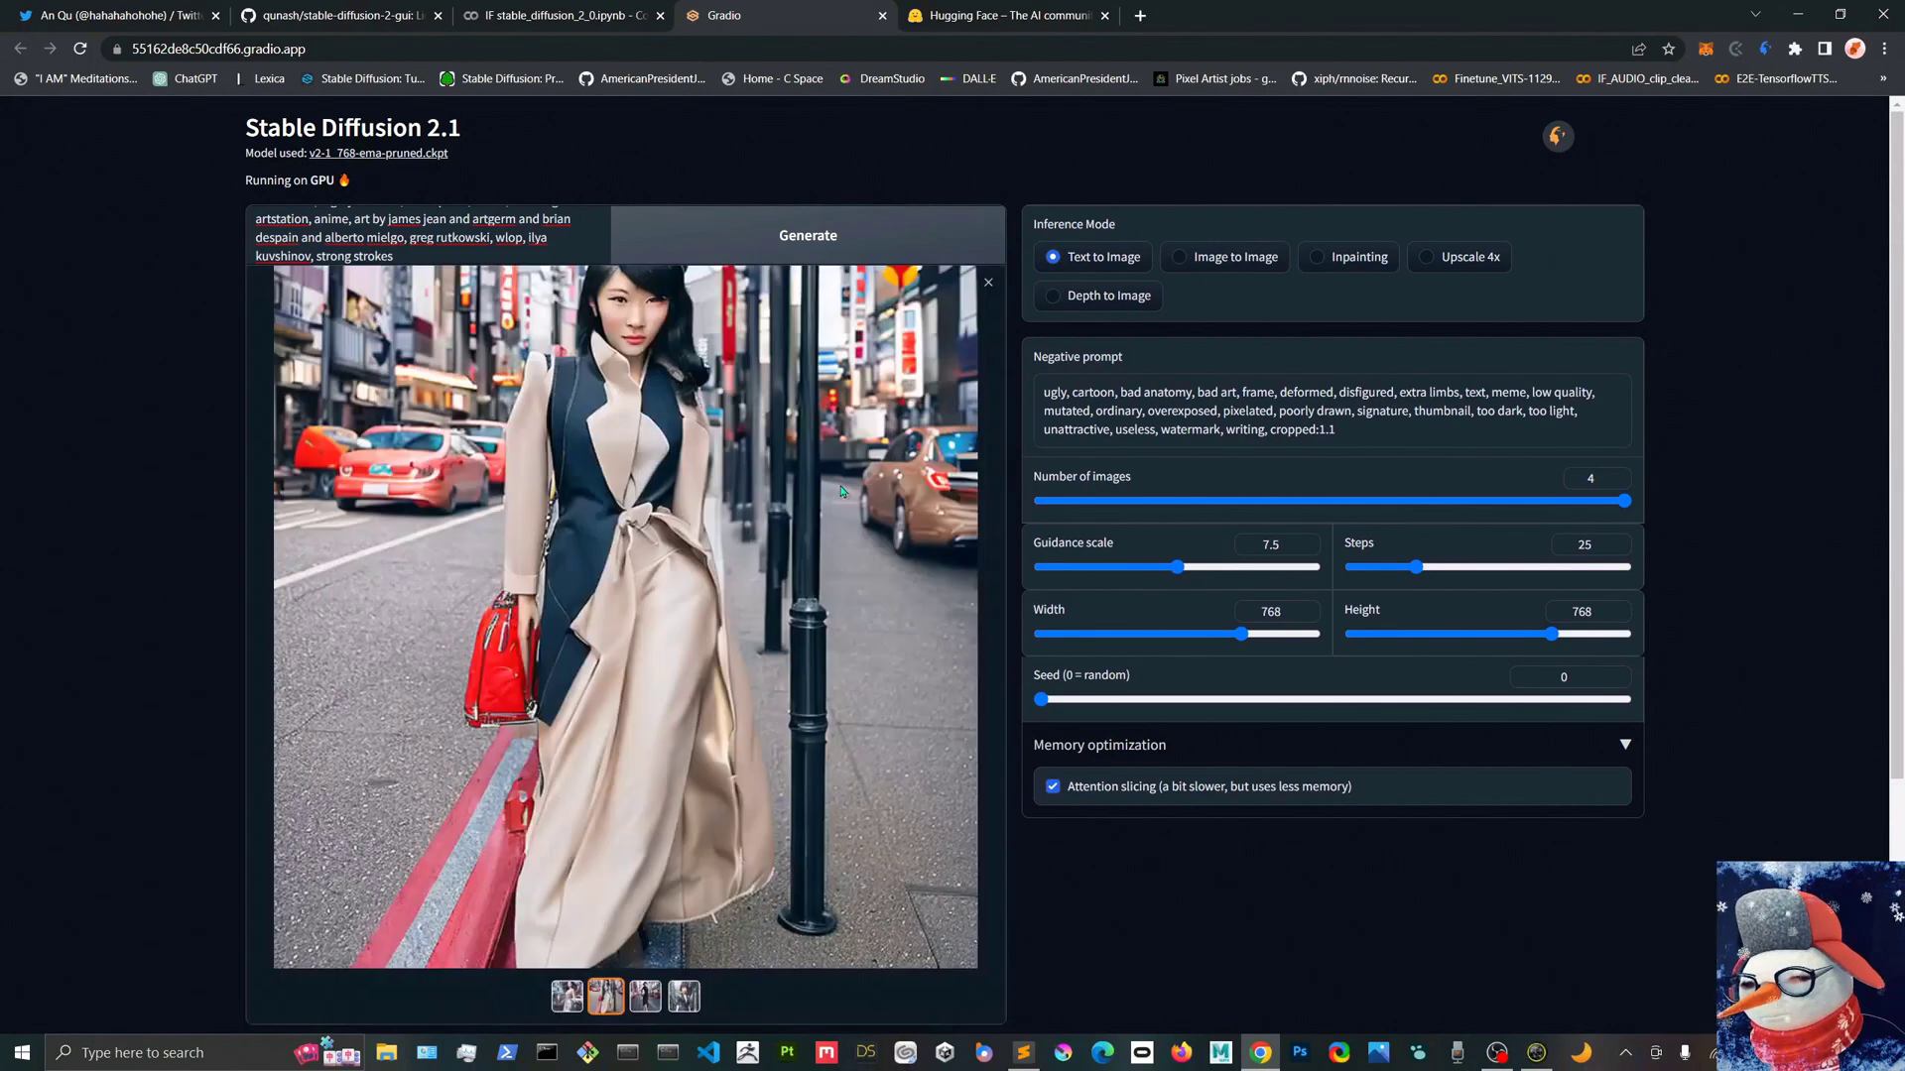
pyautogui.click(645, 996)
pyautogui.click(684, 996)
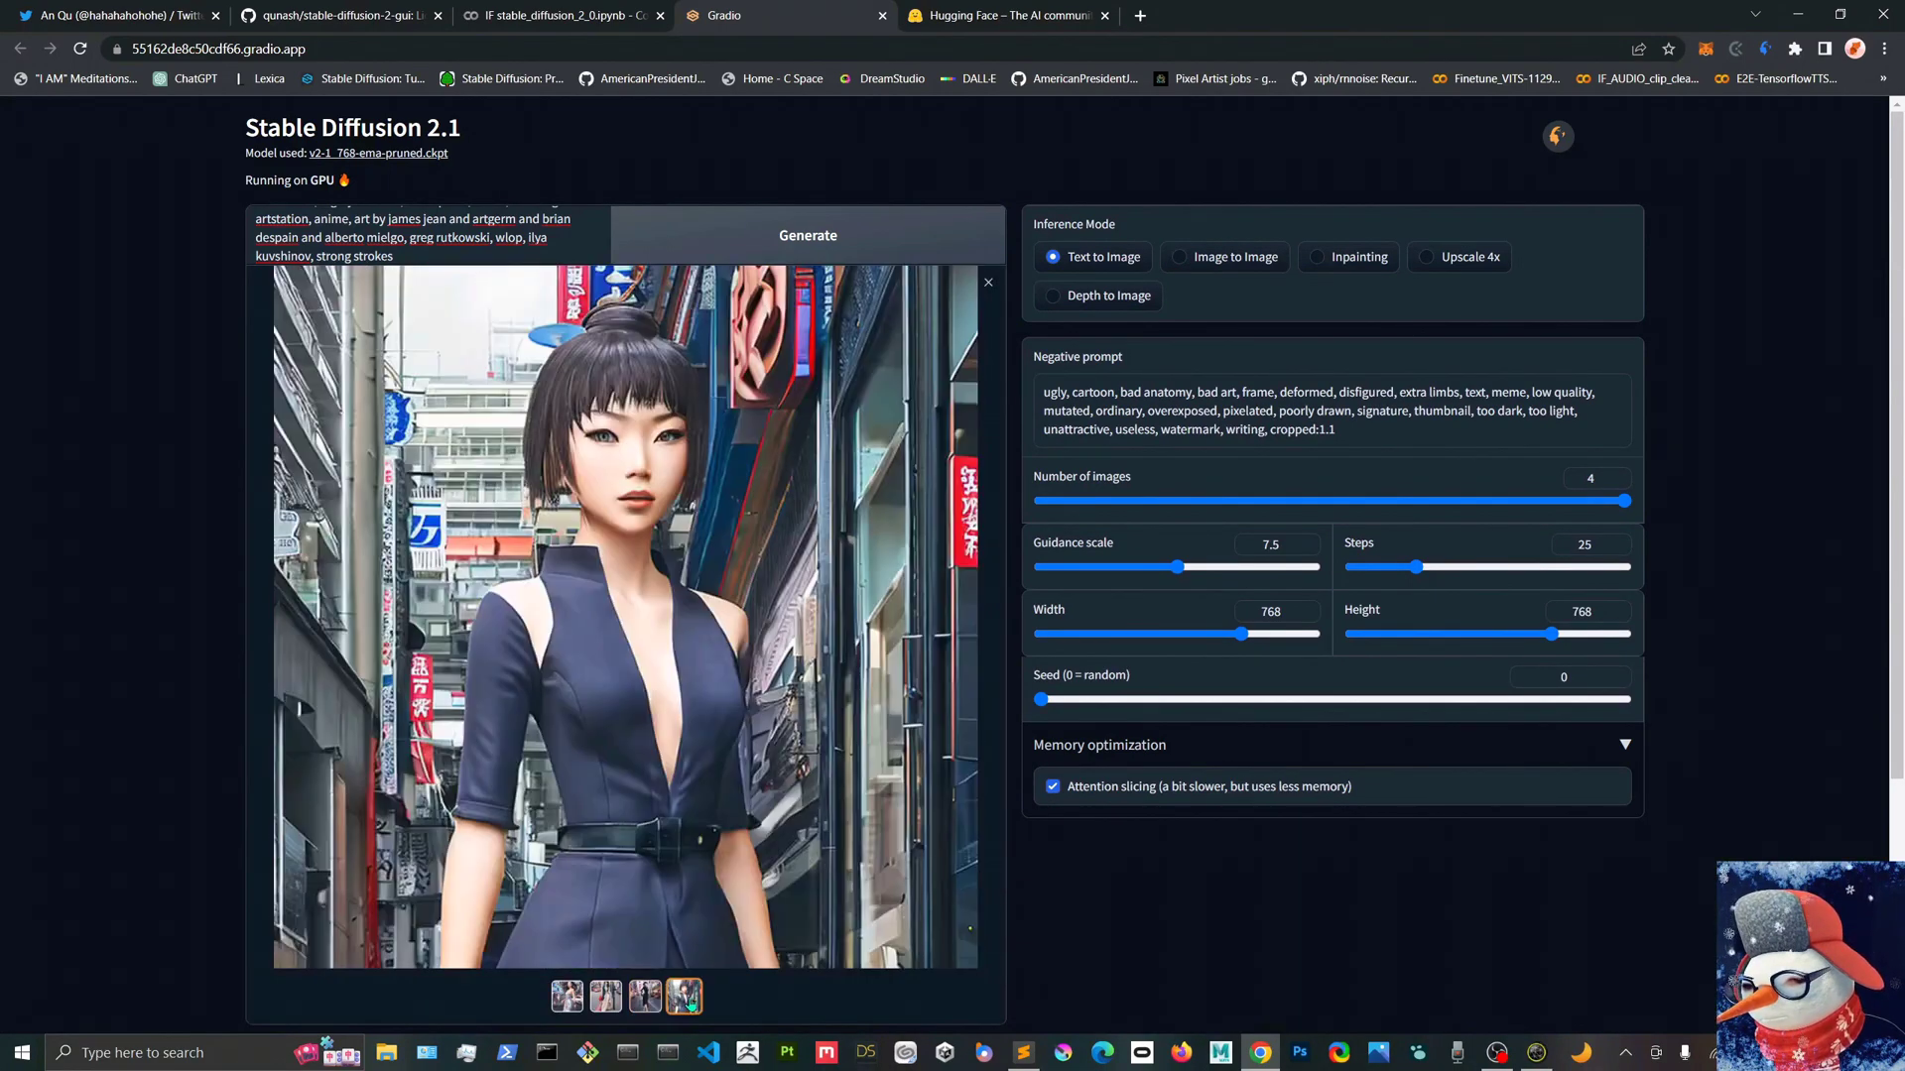
pyautogui.click(564, 1004)
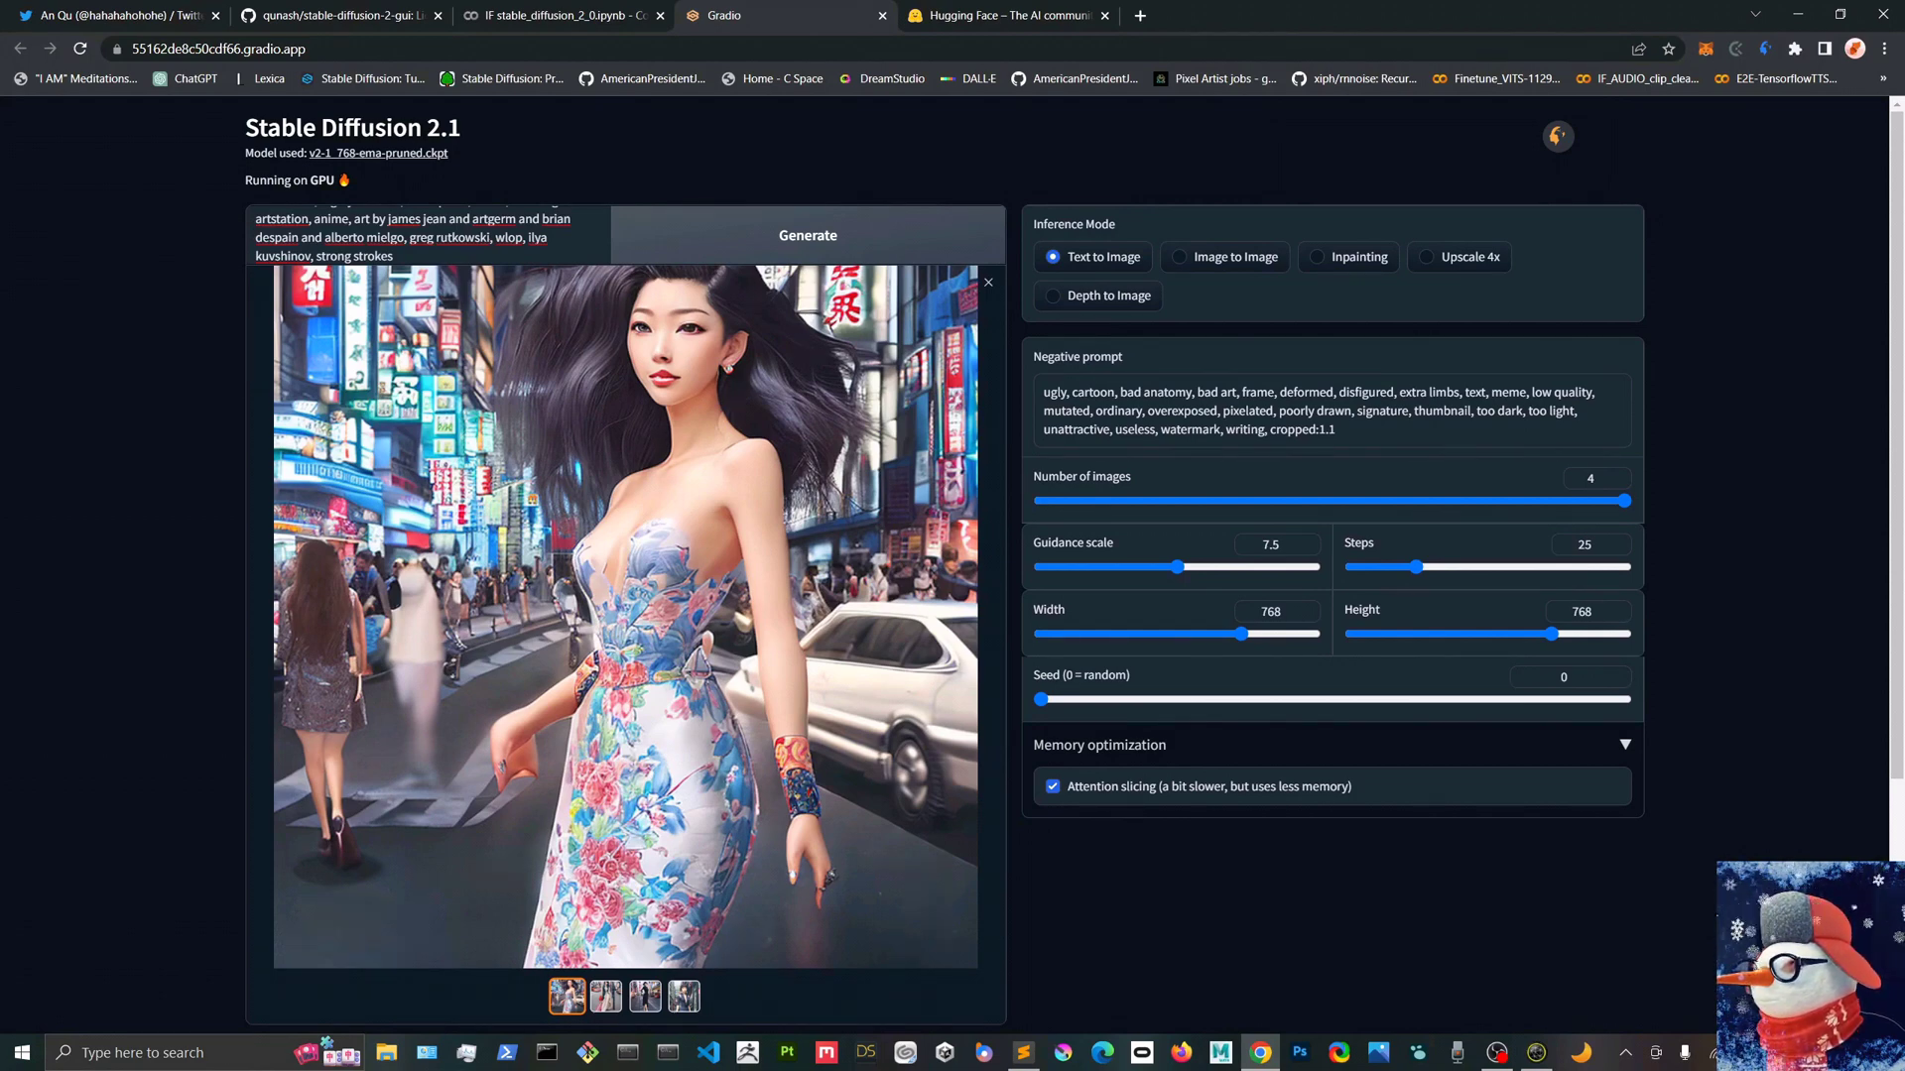
# Replace the prompt with the detailed actress portrait prompt, removing the duplicated name.
pyautogui.moveTo(417, 256); pyautogui.dragTo(232, 180)
pyautogui.write('Emilia clarkeEmilia clarke')
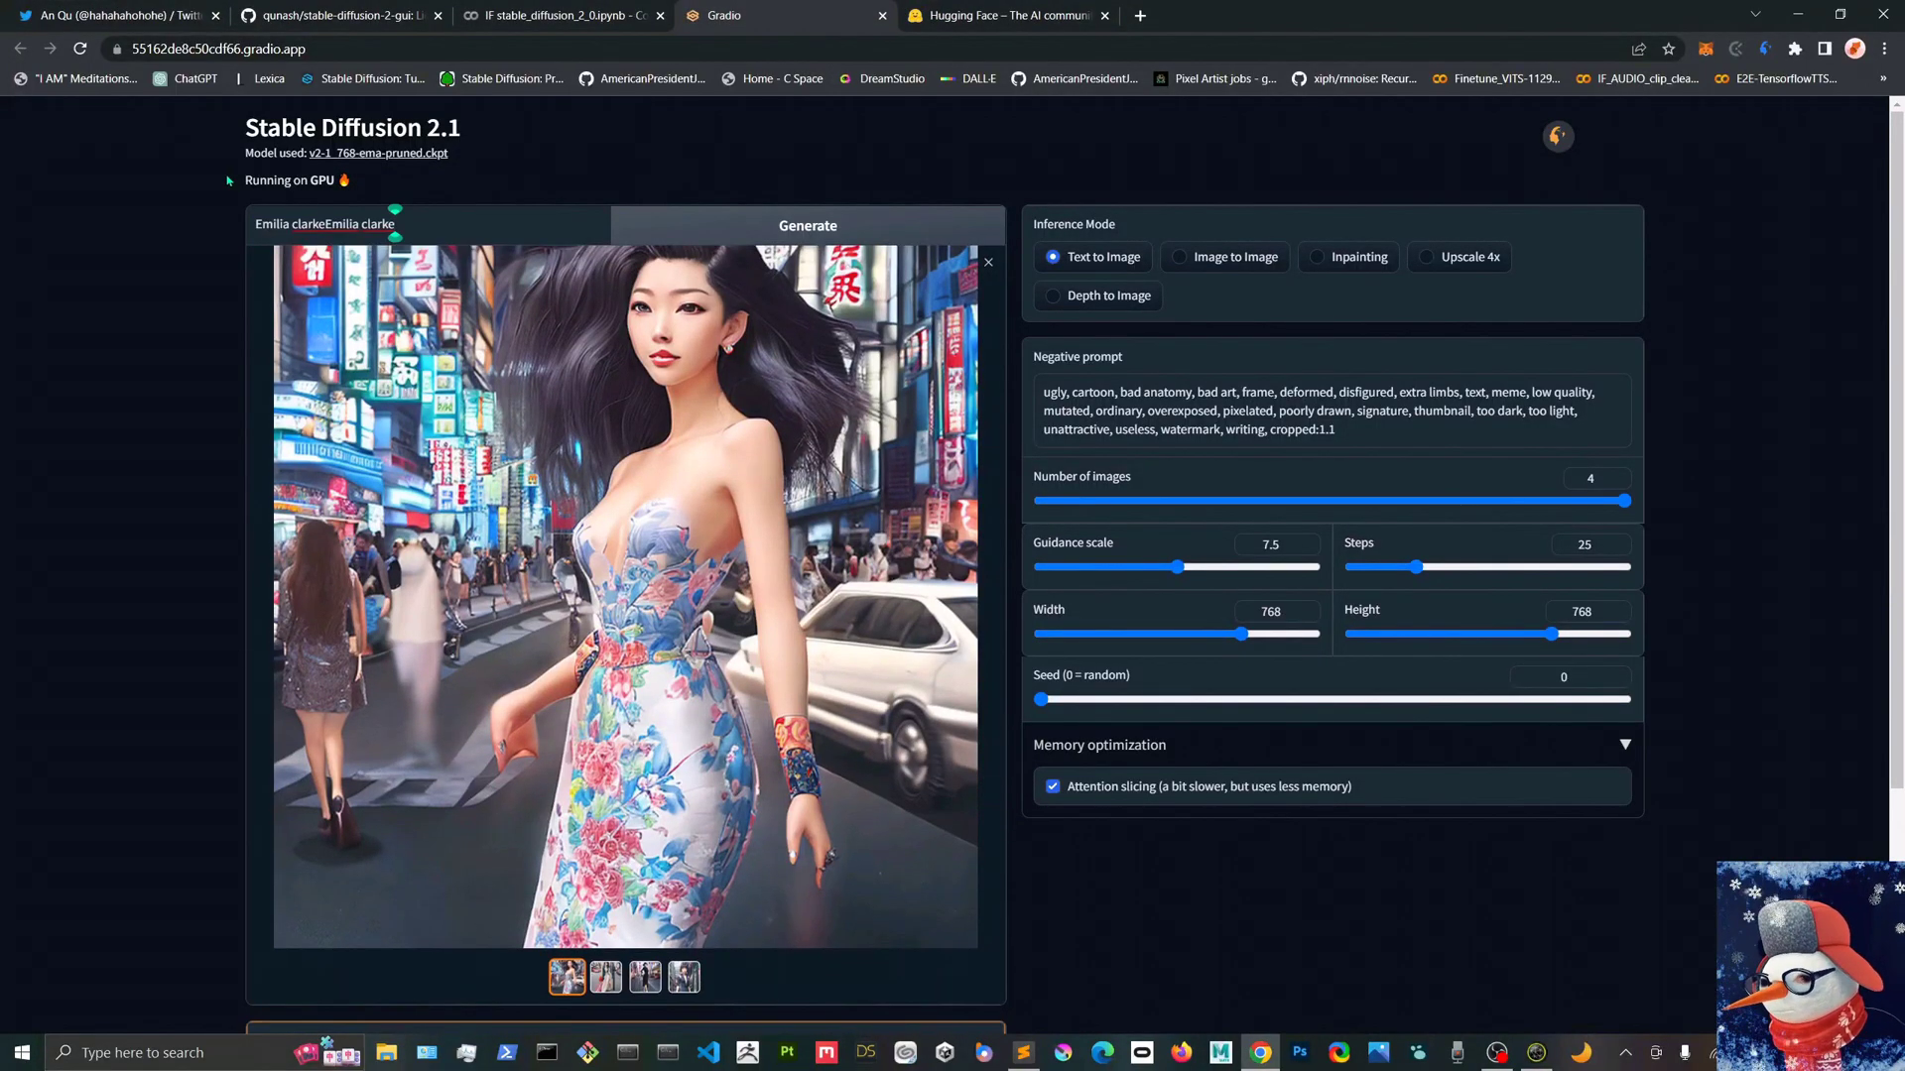
pyautogui.moveTo(327, 223); pyautogui.dragTo(395, 224)
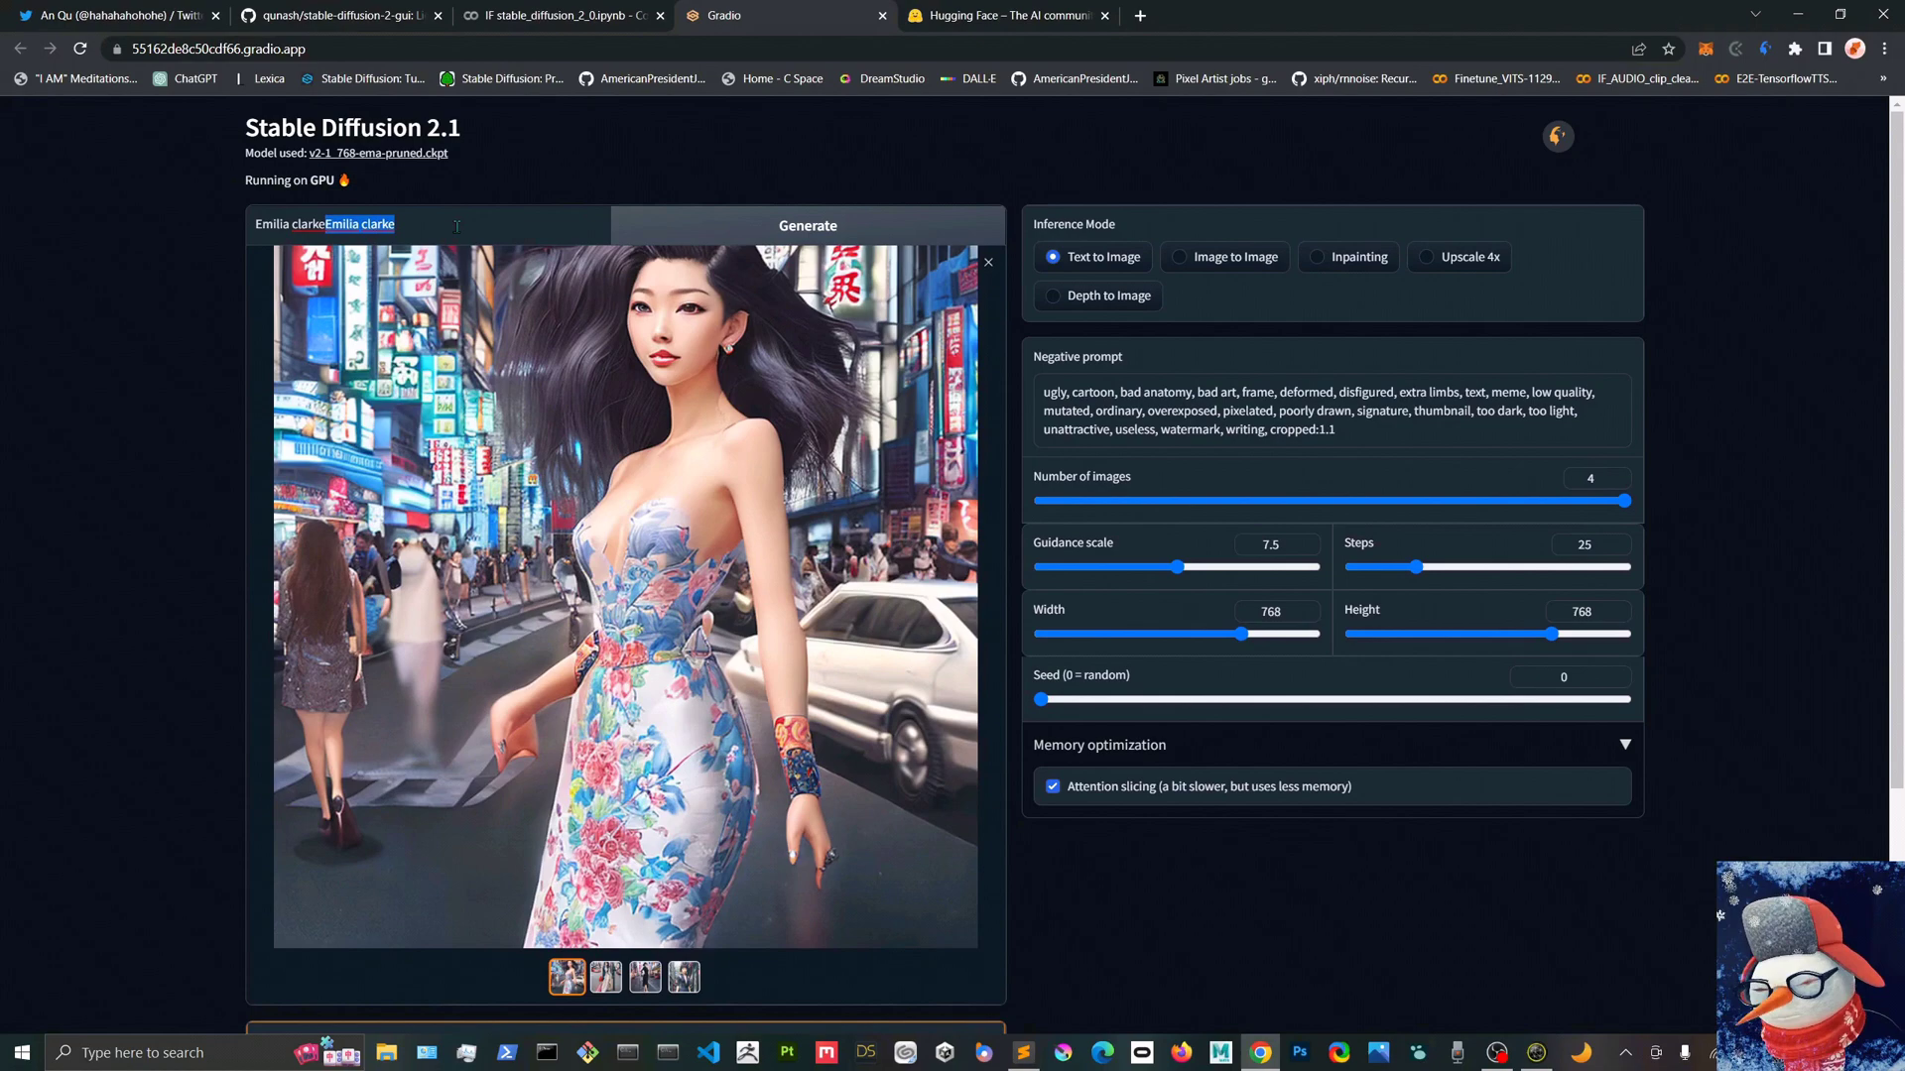
pyautogui.press('BackSpace')
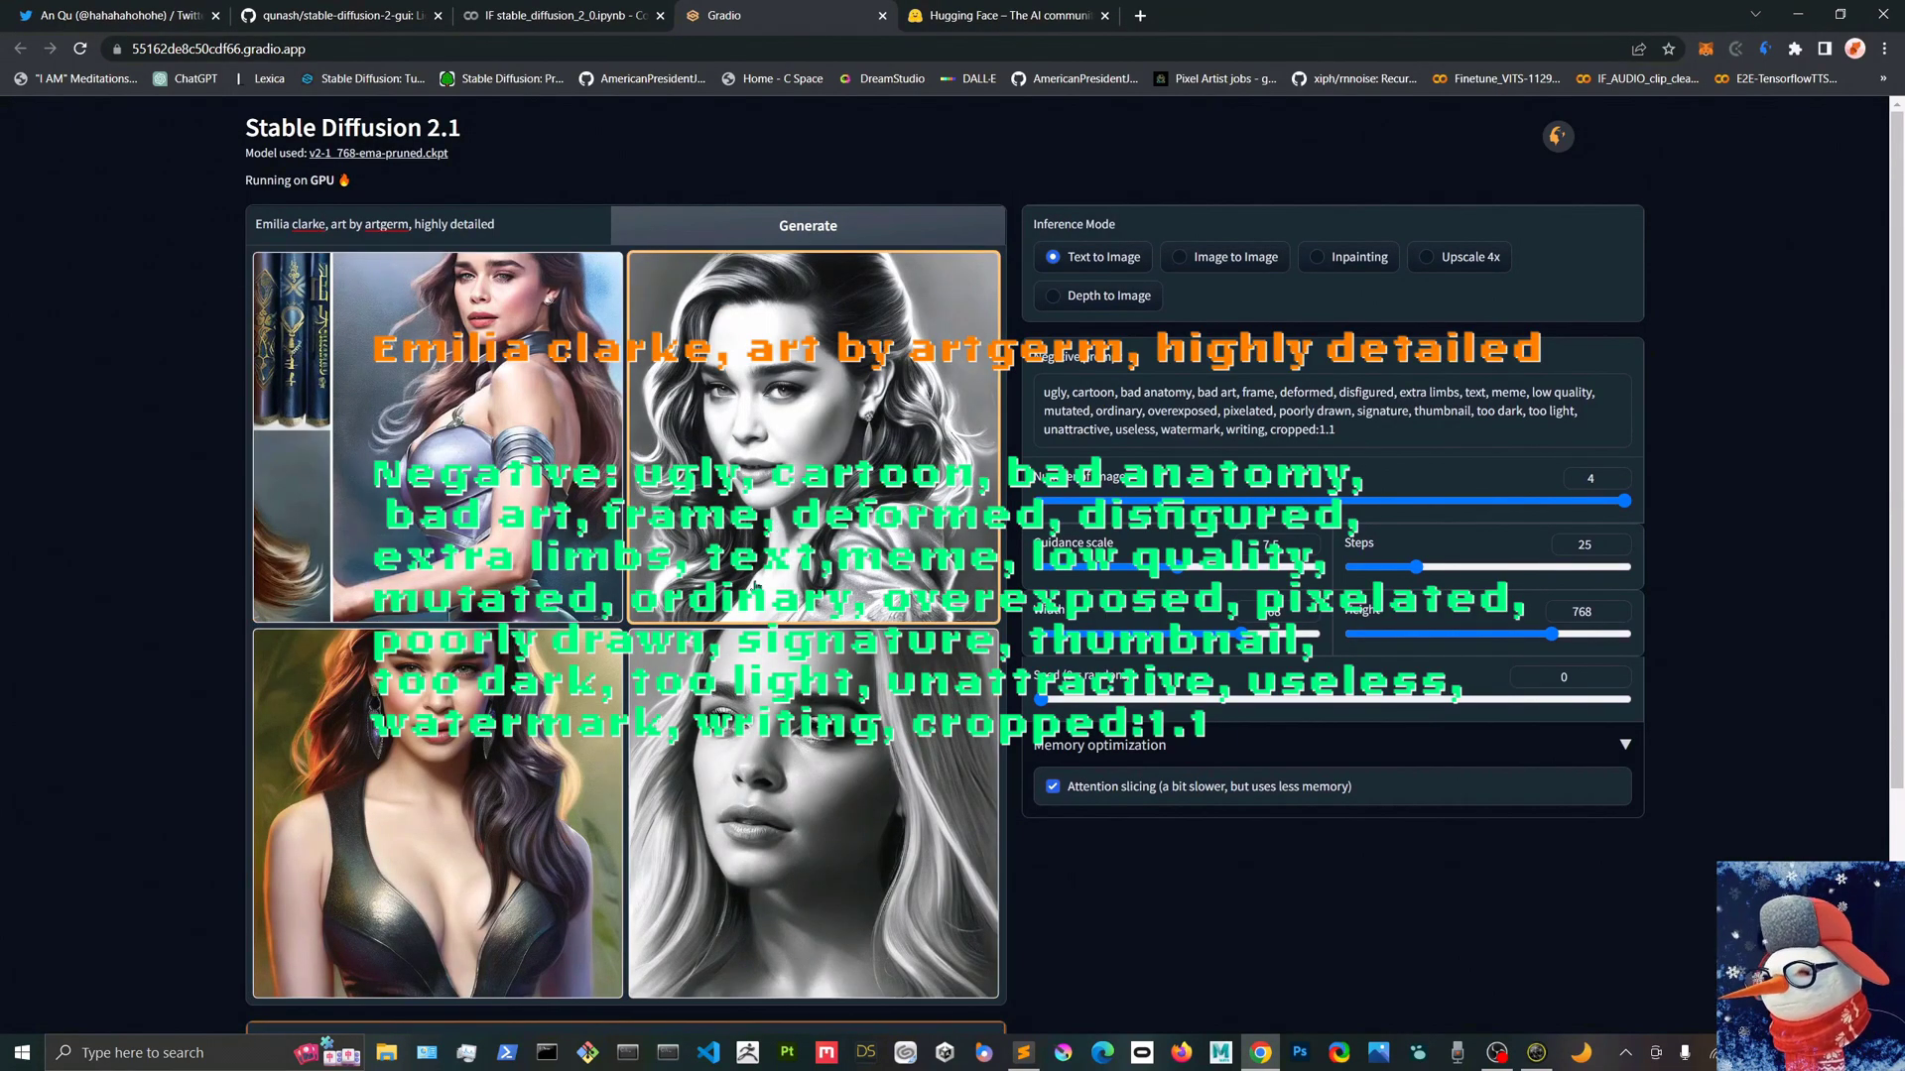
# View each of the four generated actress portraits enlarged.
pyautogui.click(766, 543)
pyautogui.click(646, 978)
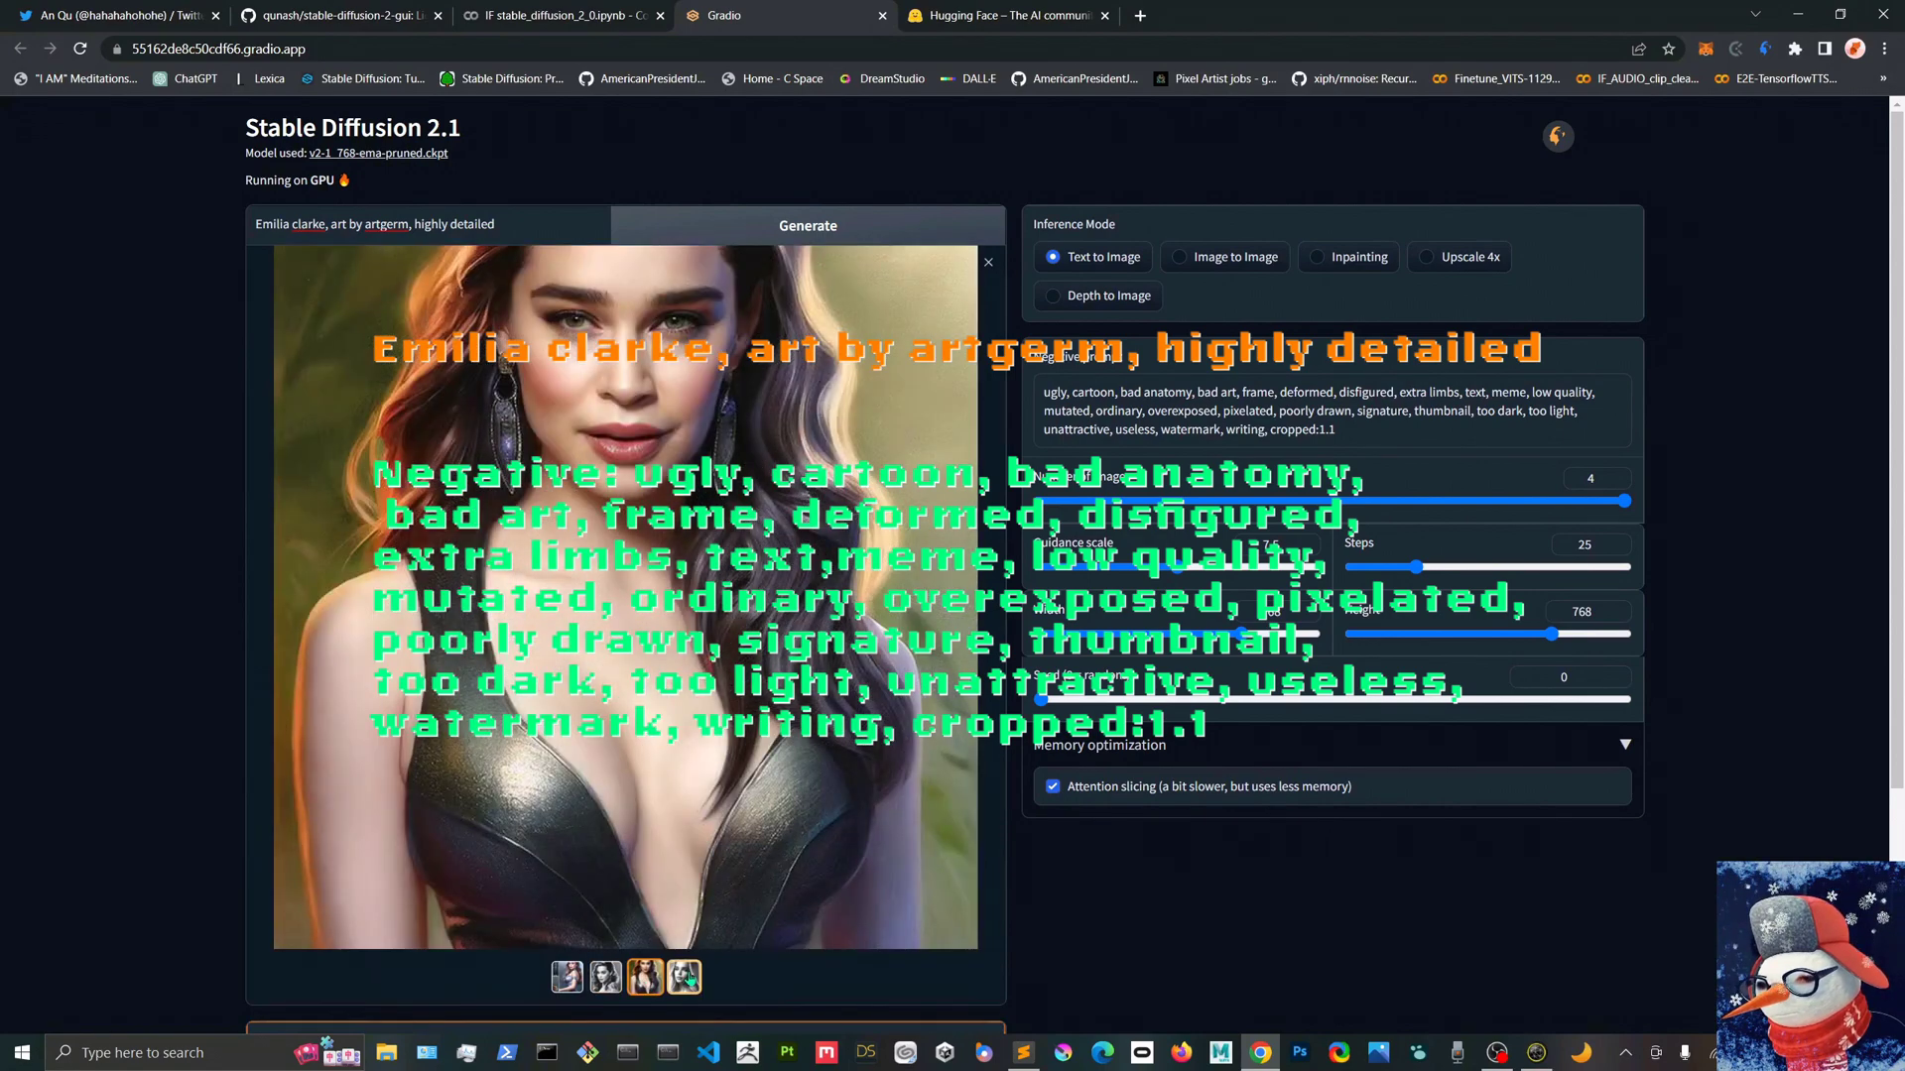
pyautogui.click(683, 977)
pyautogui.click(566, 977)
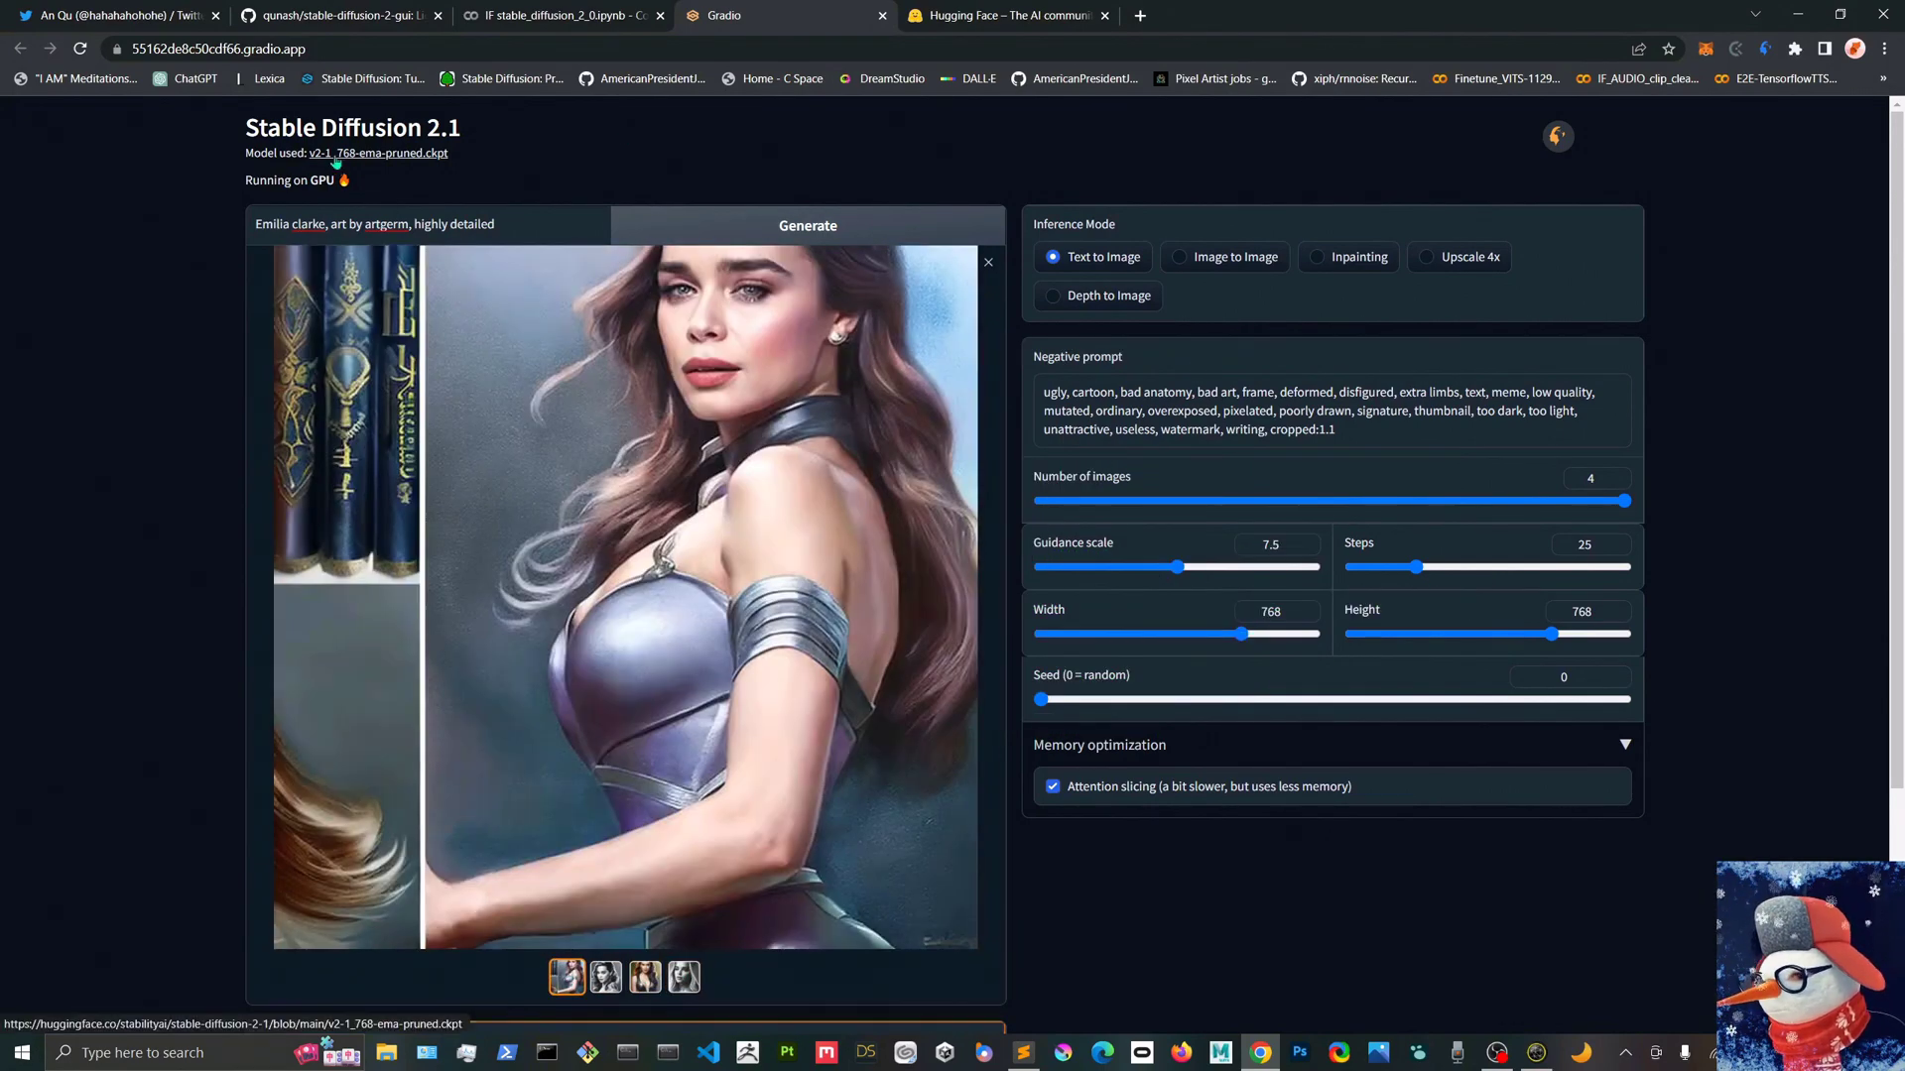
pyautogui.click(606, 977)
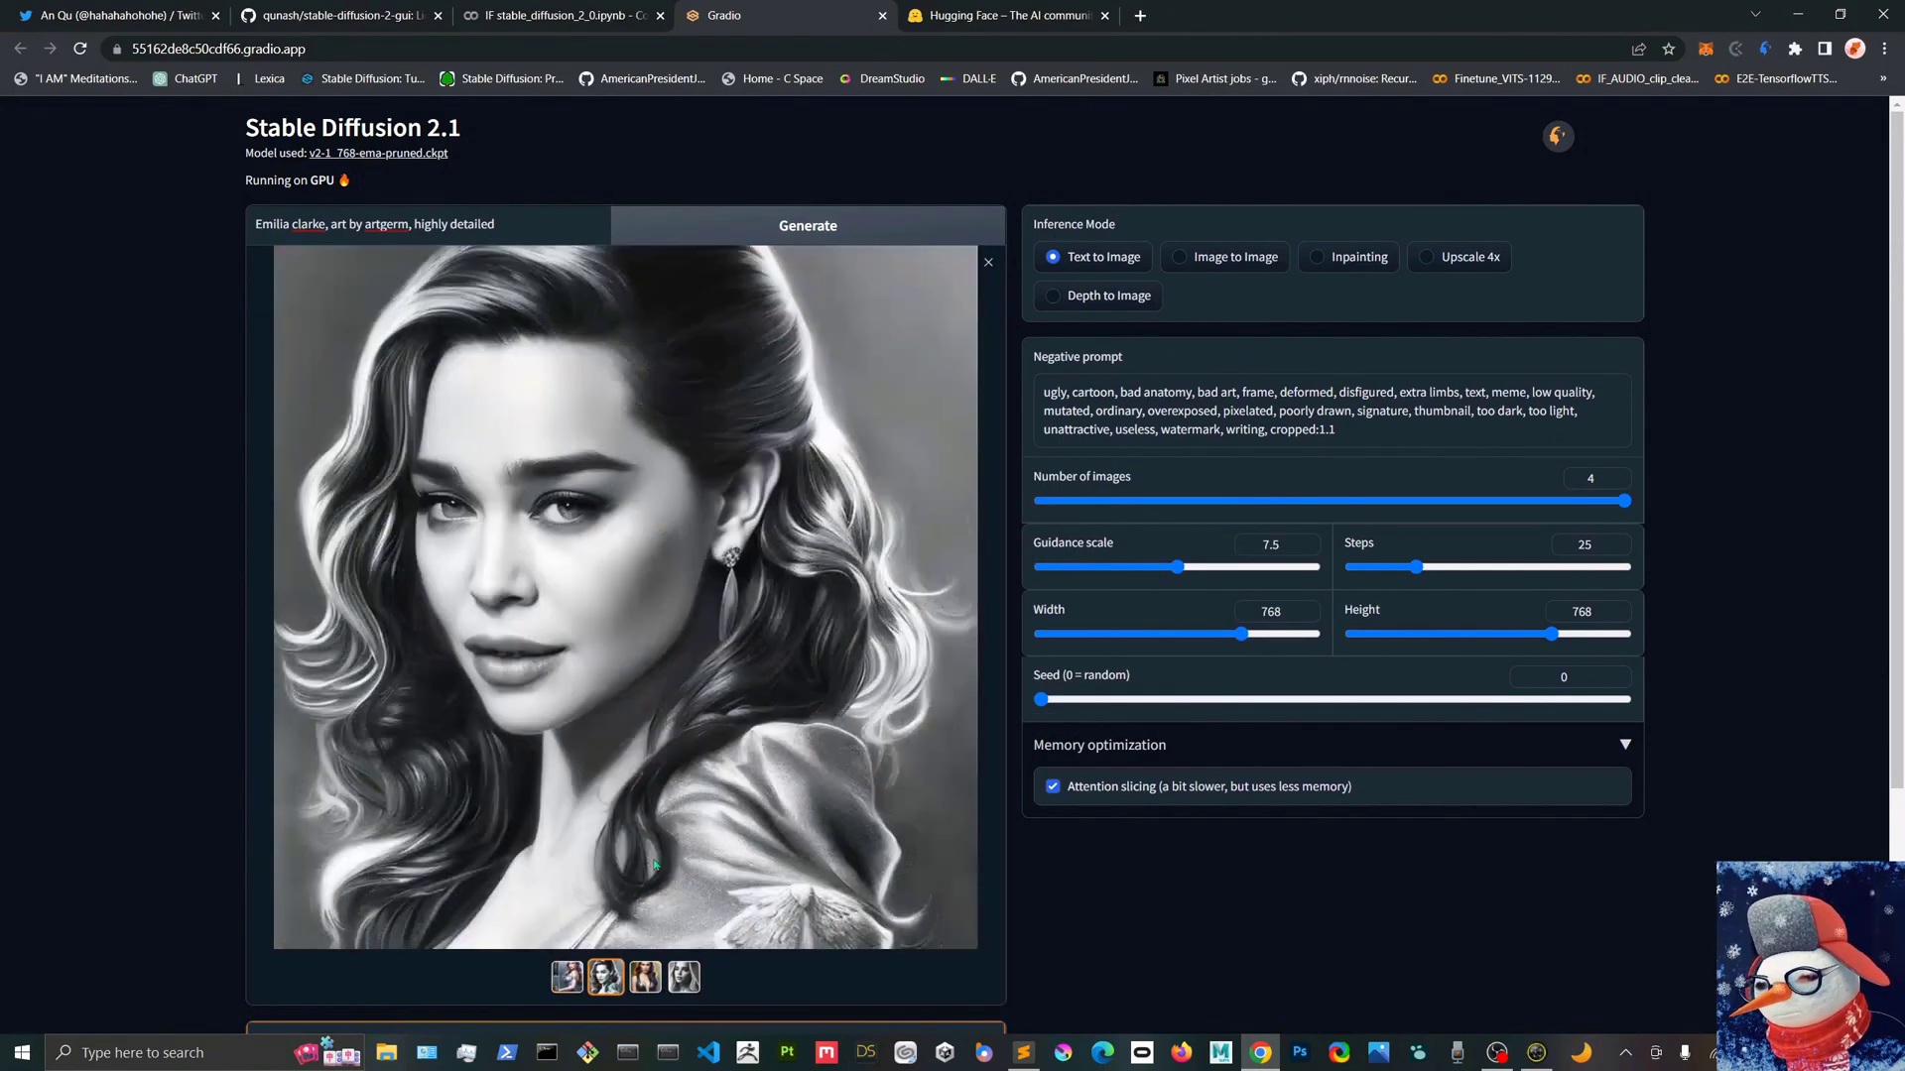
# Save the second and third portraits as PNG files in Downloads.
pyautogui.rightClick(704, 598)
pyautogui.click(744, 635)
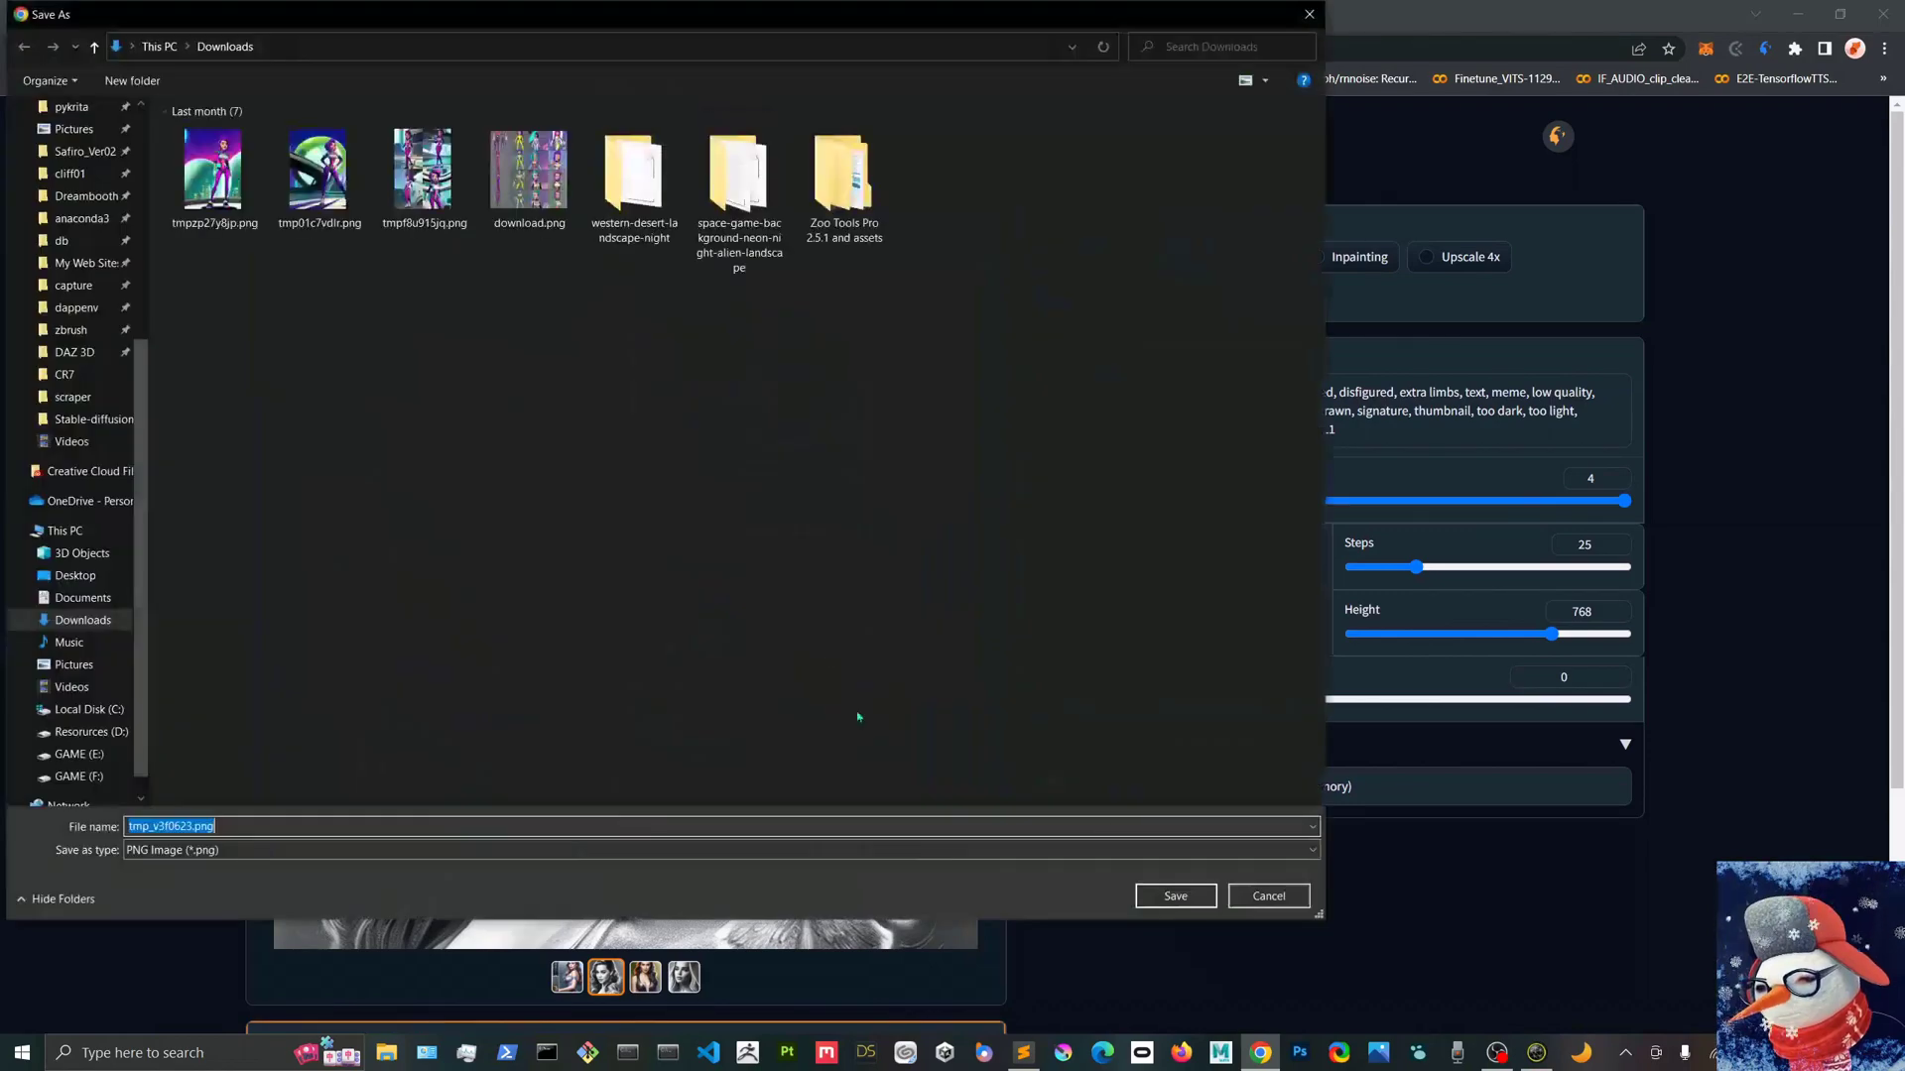
pyautogui.click(1175, 896)
pyautogui.click(646, 977)
pyautogui.rightClick(698, 523)
pyautogui.click(761, 558)
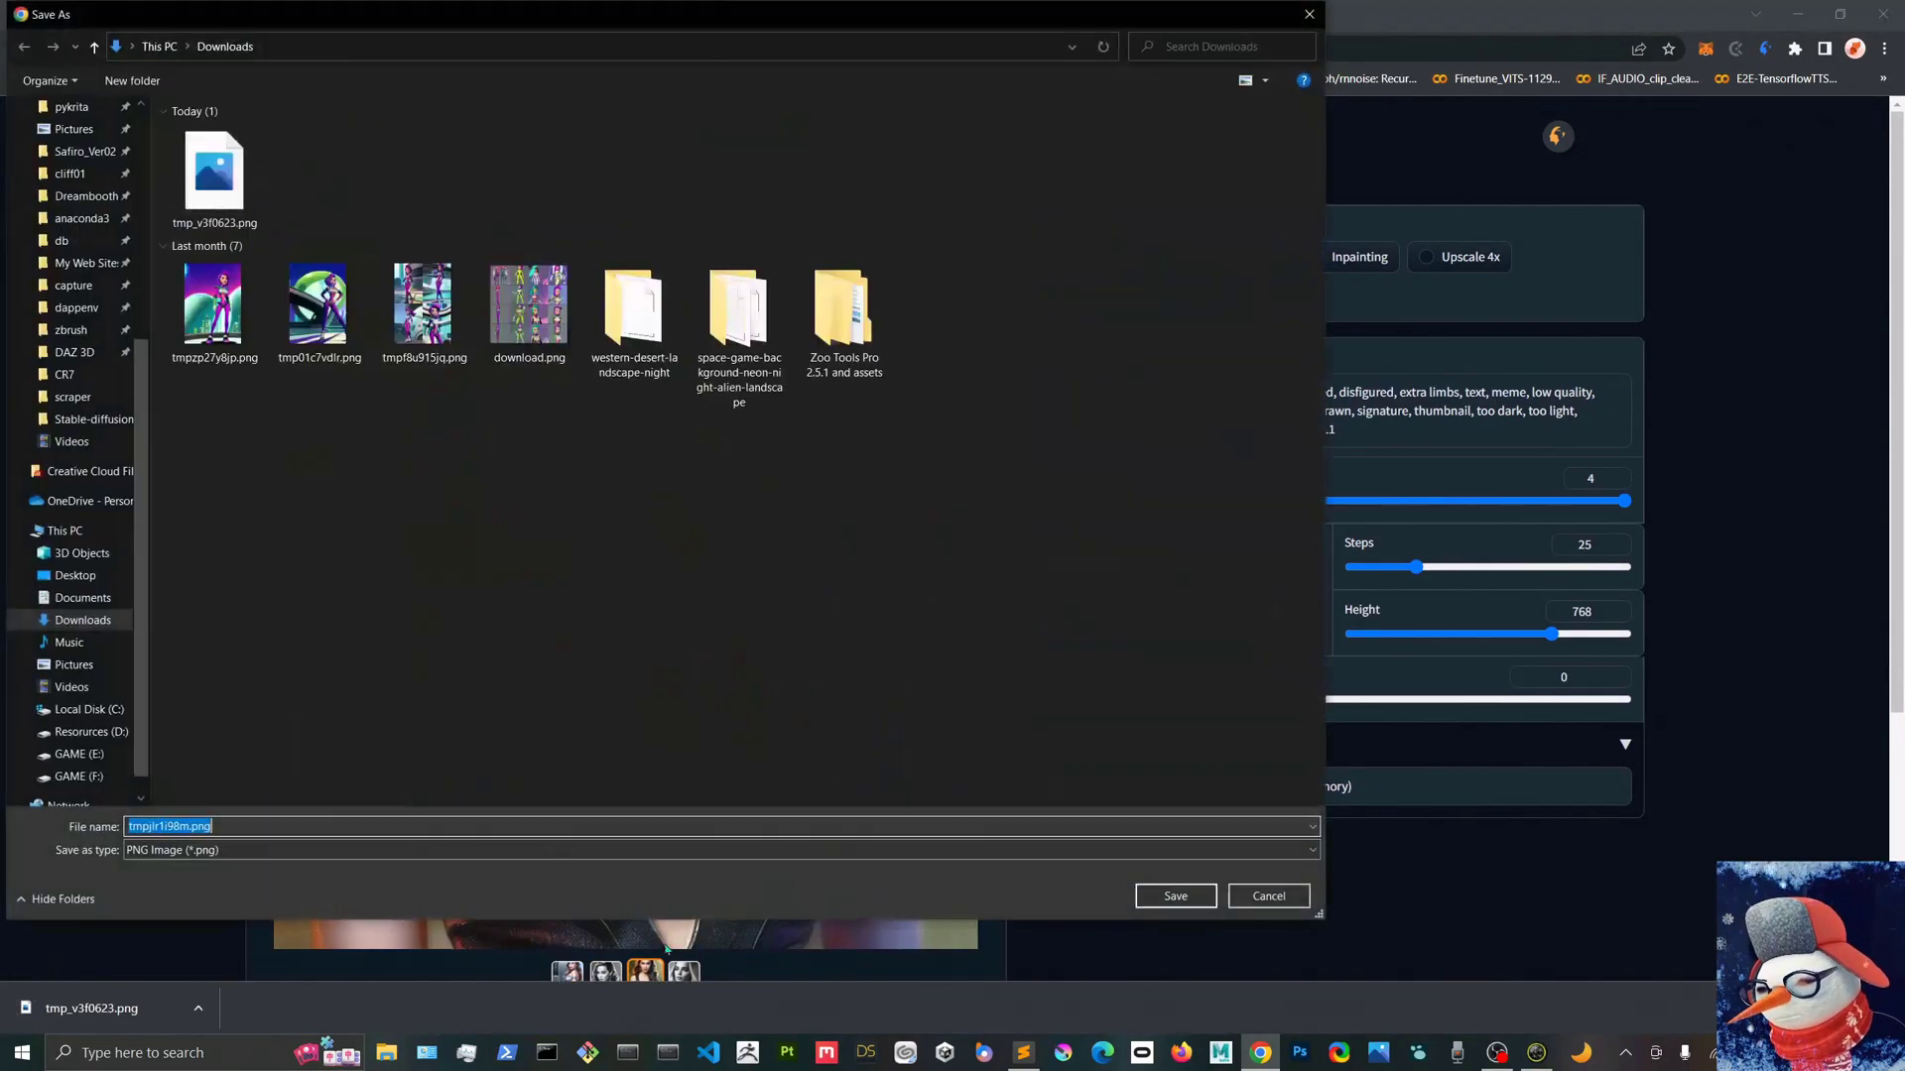
pyautogui.click(1173, 895)
# Save the fourth portrait as a PNG in Downloads, then return to the prompt text.
pyautogui.click(683, 973)
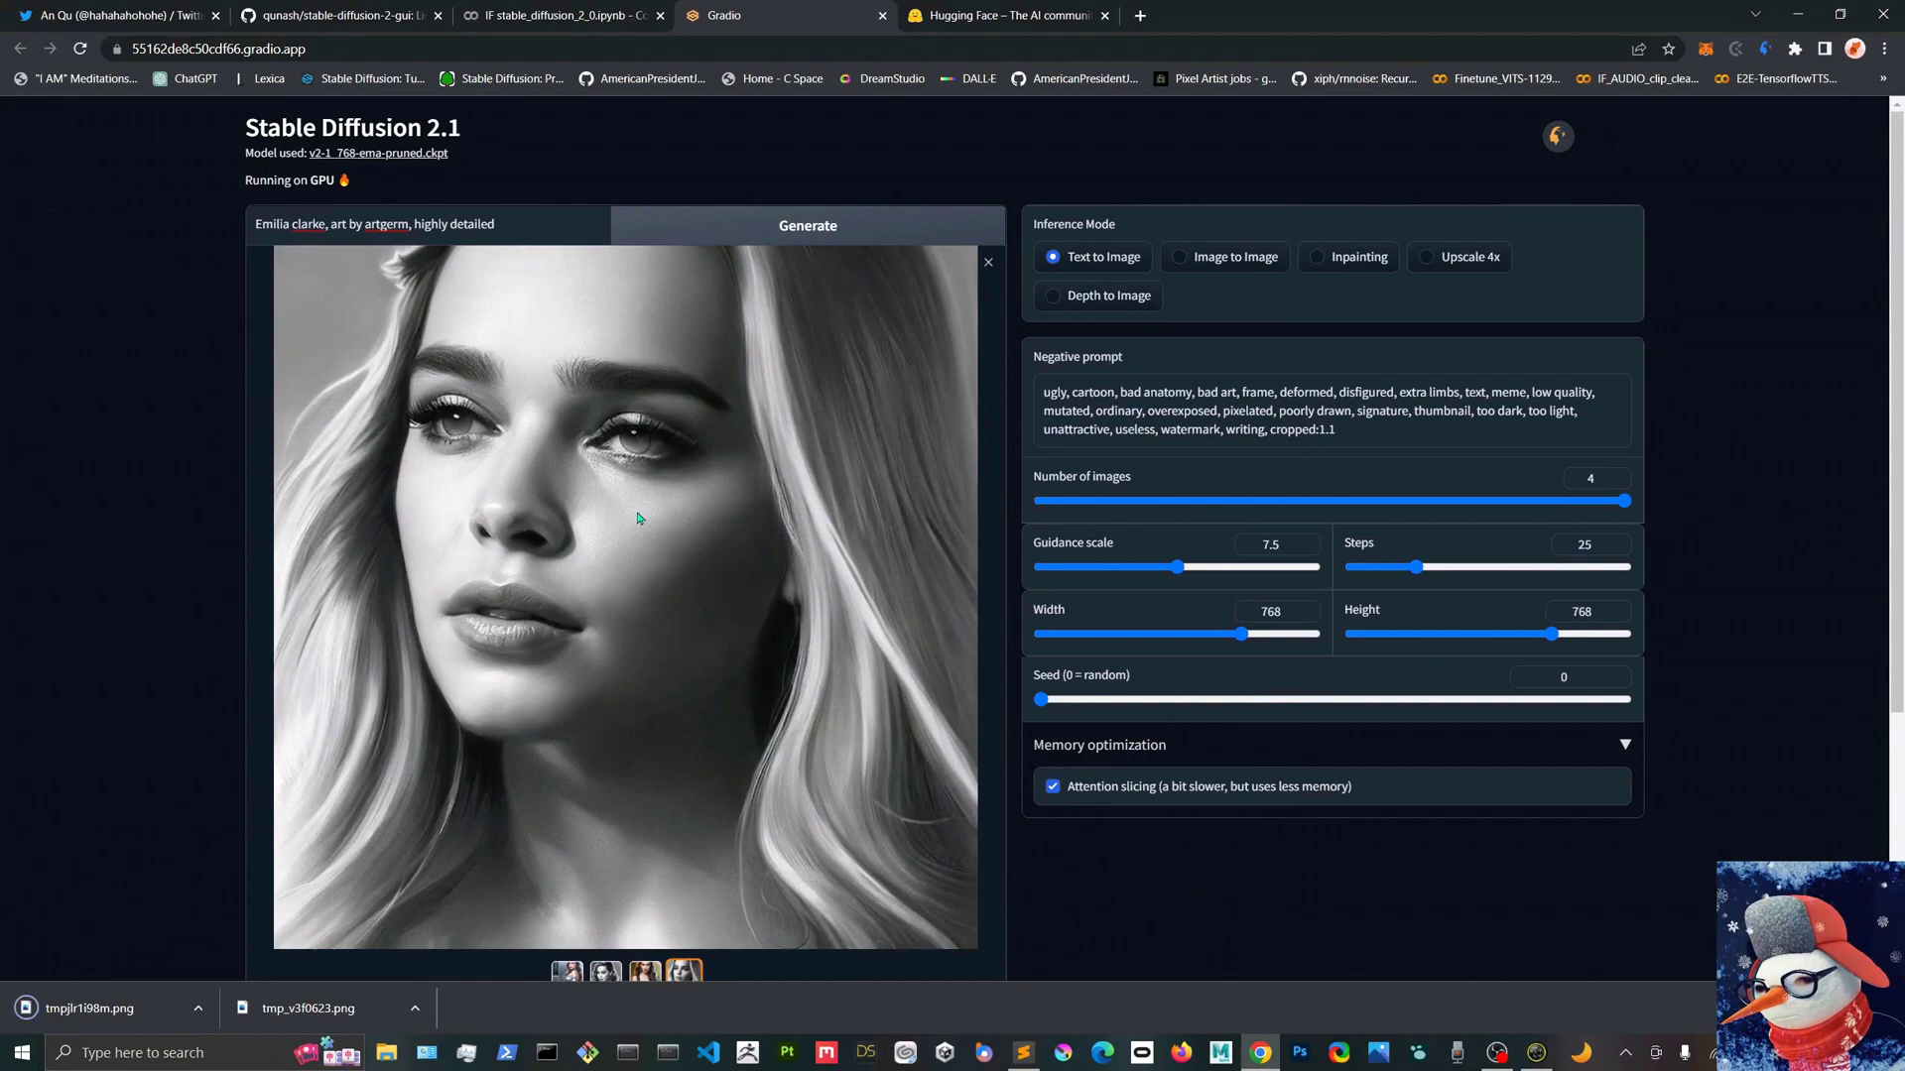
pyautogui.rightClick(639, 511)
pyautogui.click(694, 557)
pyautogui.press('Return')
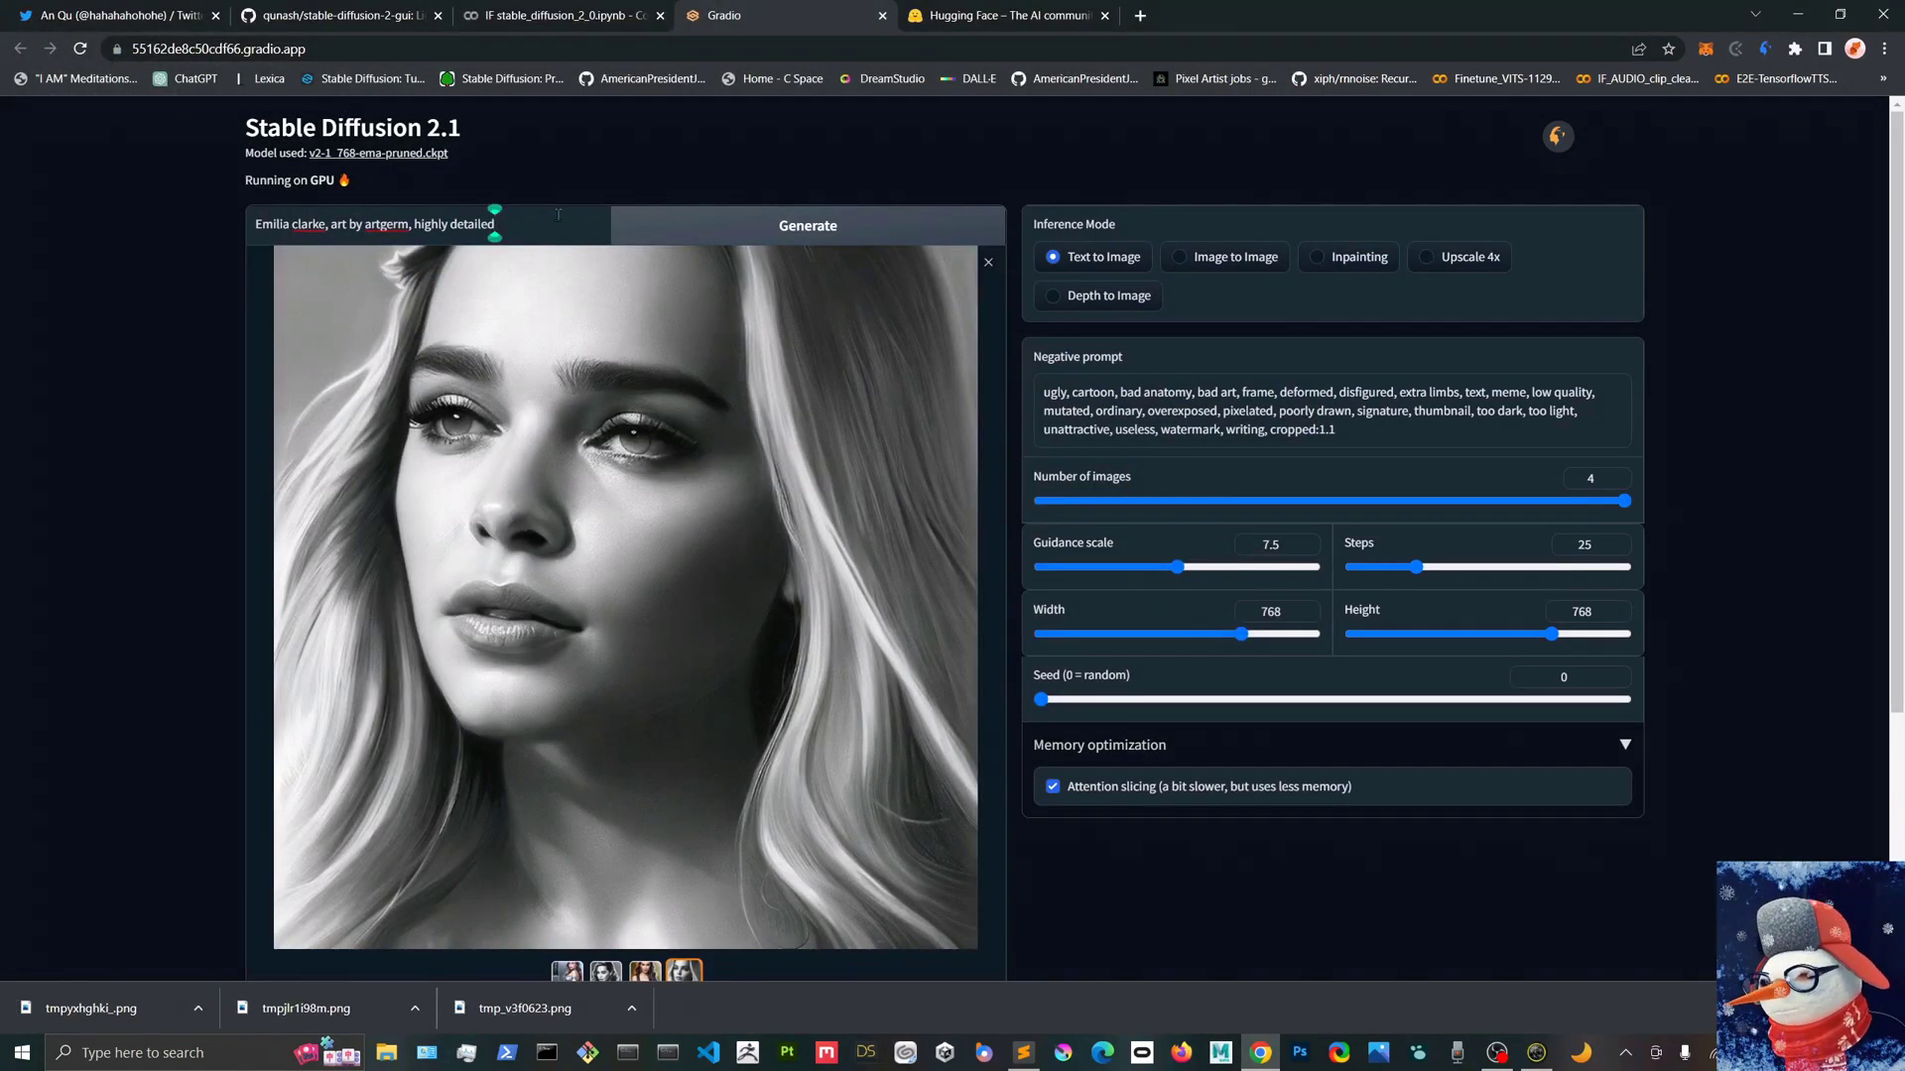
pyautogui.click(327, 223)
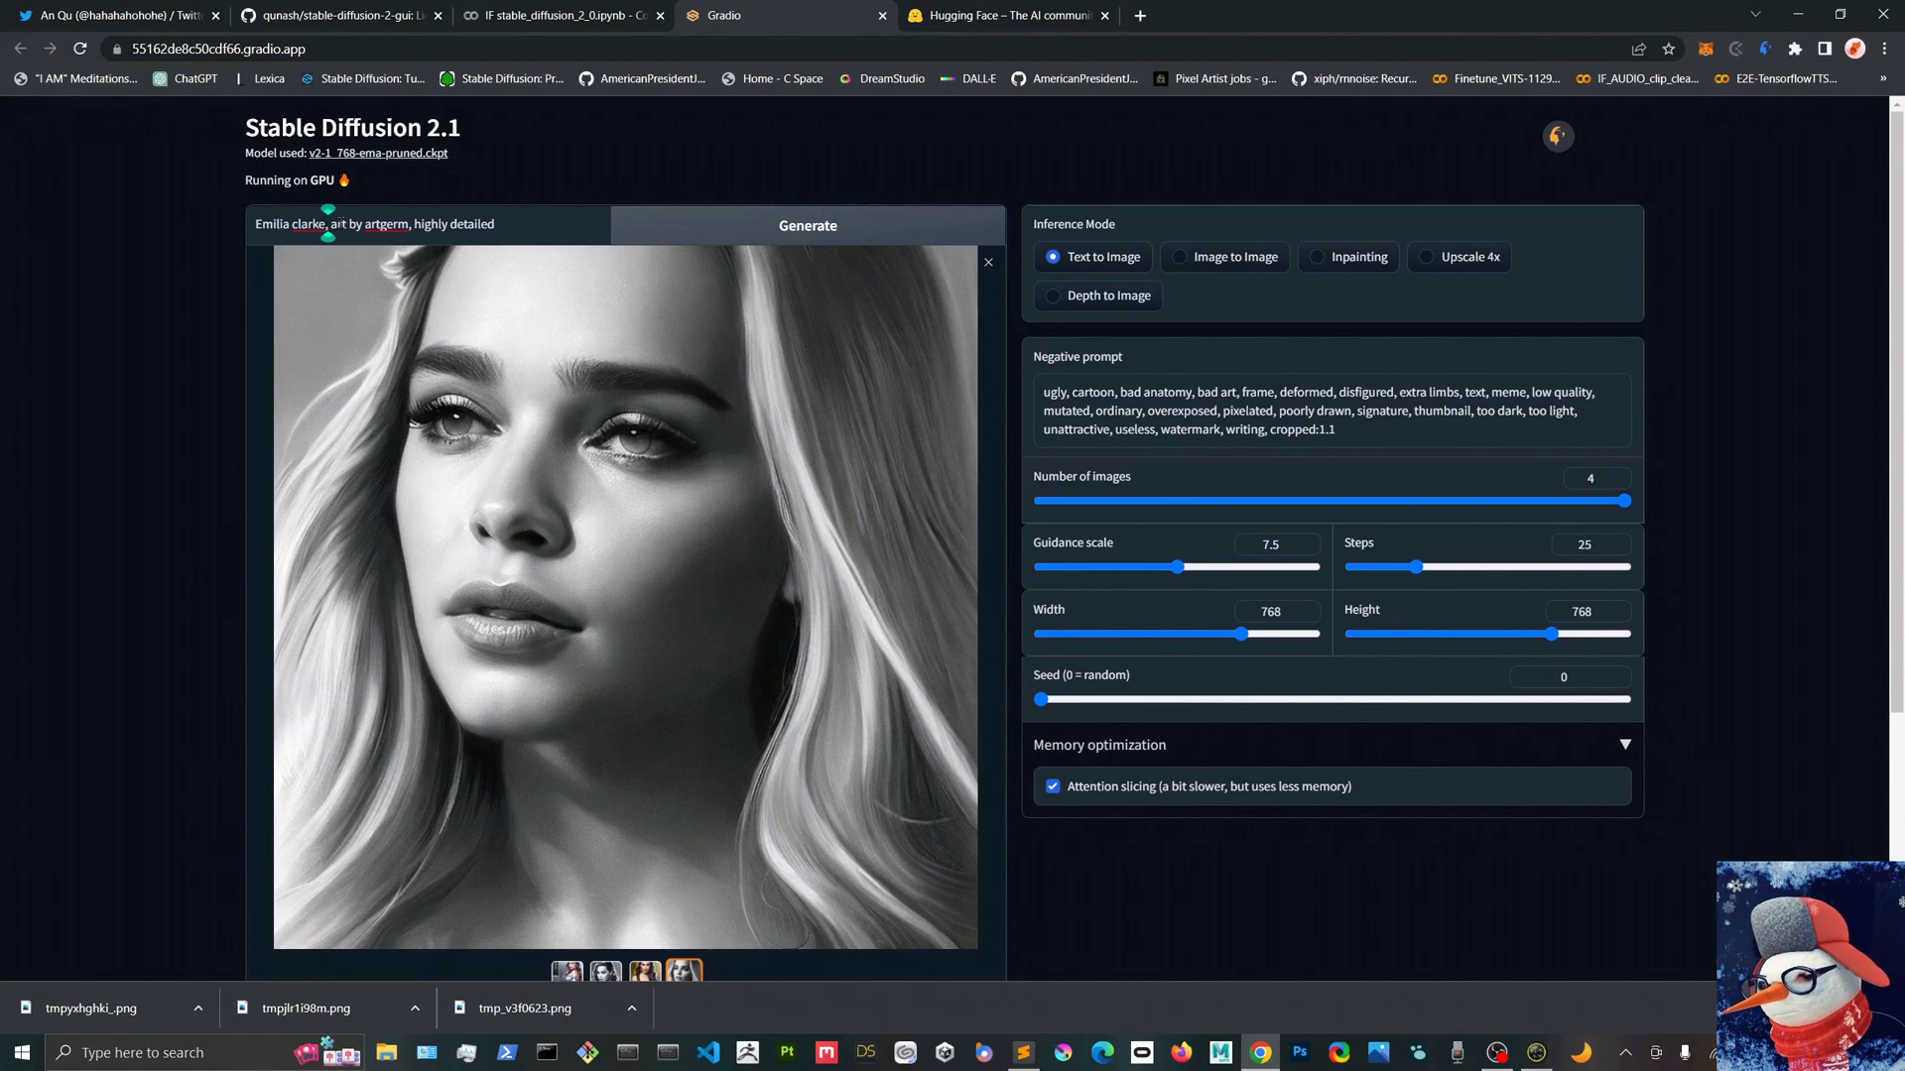
pyautogui.click(475, 223)
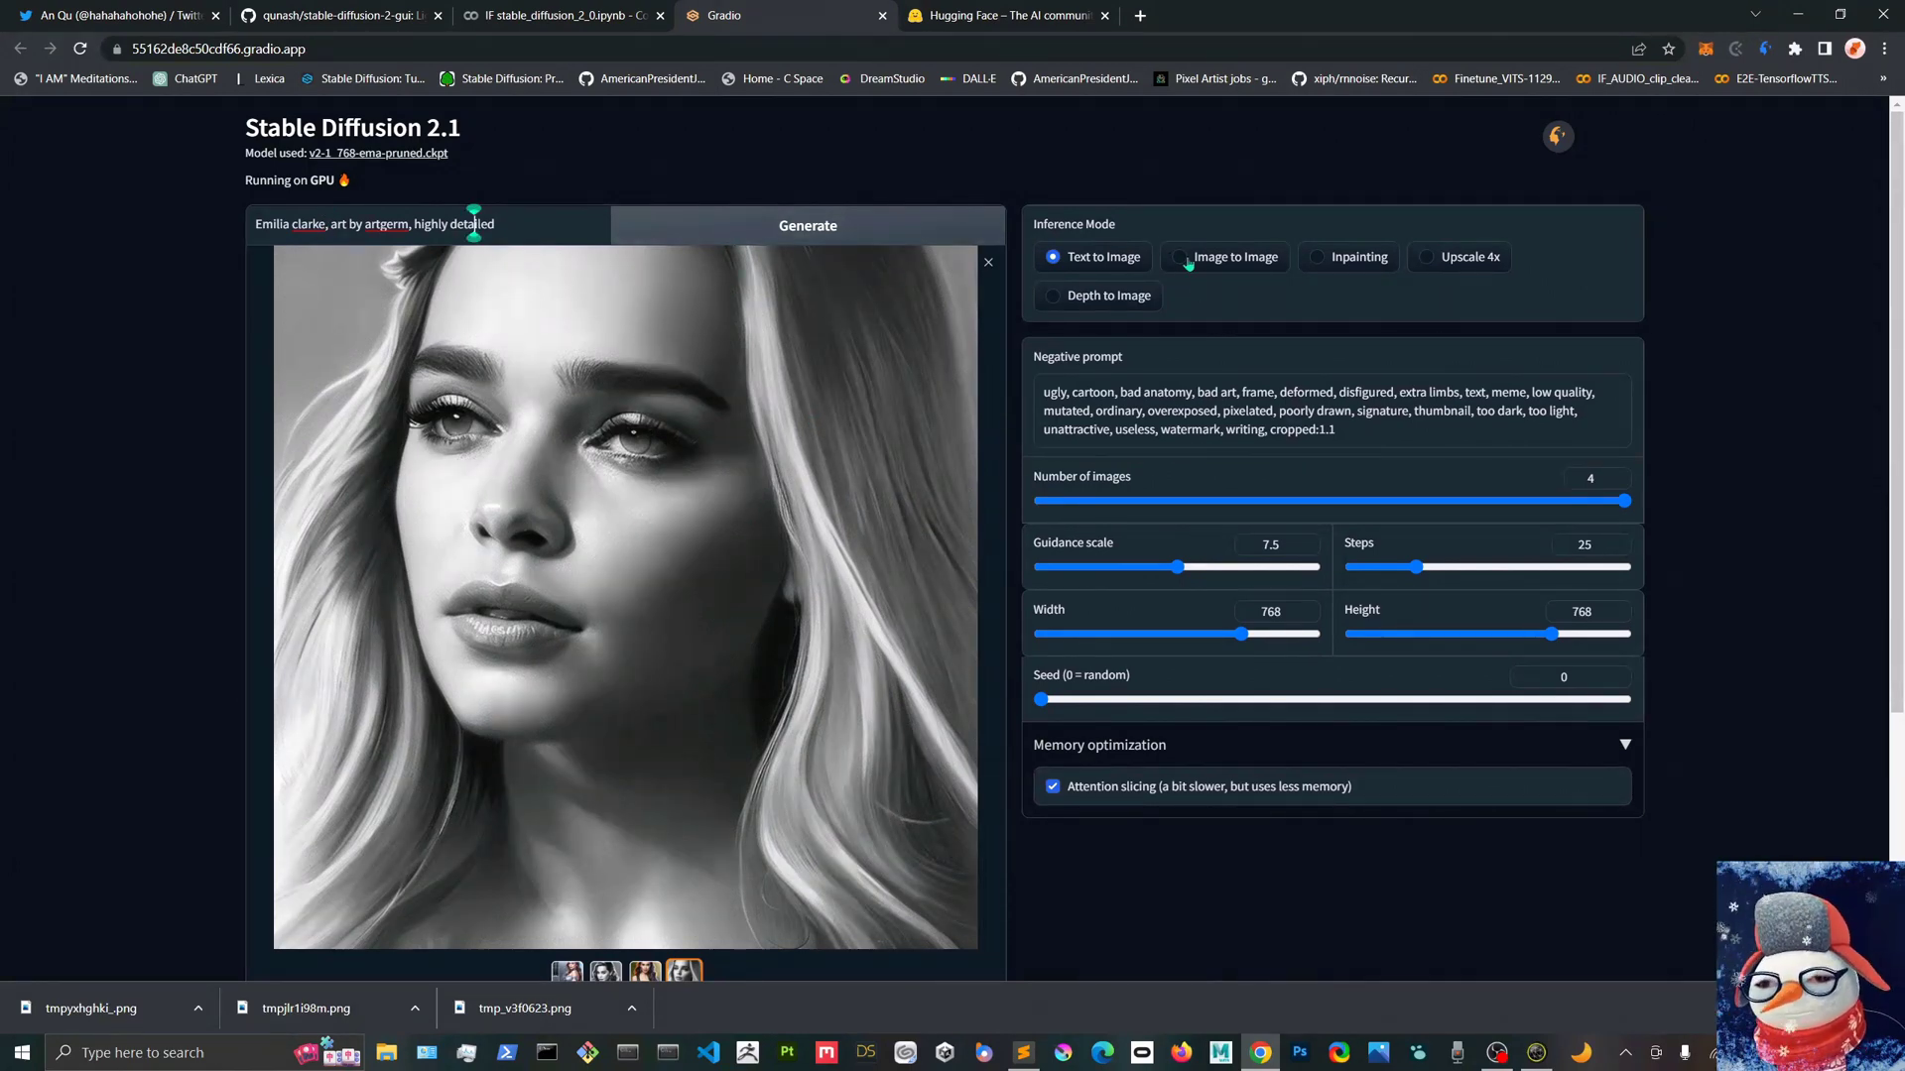
# Switch to Image to Image mode and enlarge the first colour portrait.
pyautogui.click(1238, 262)
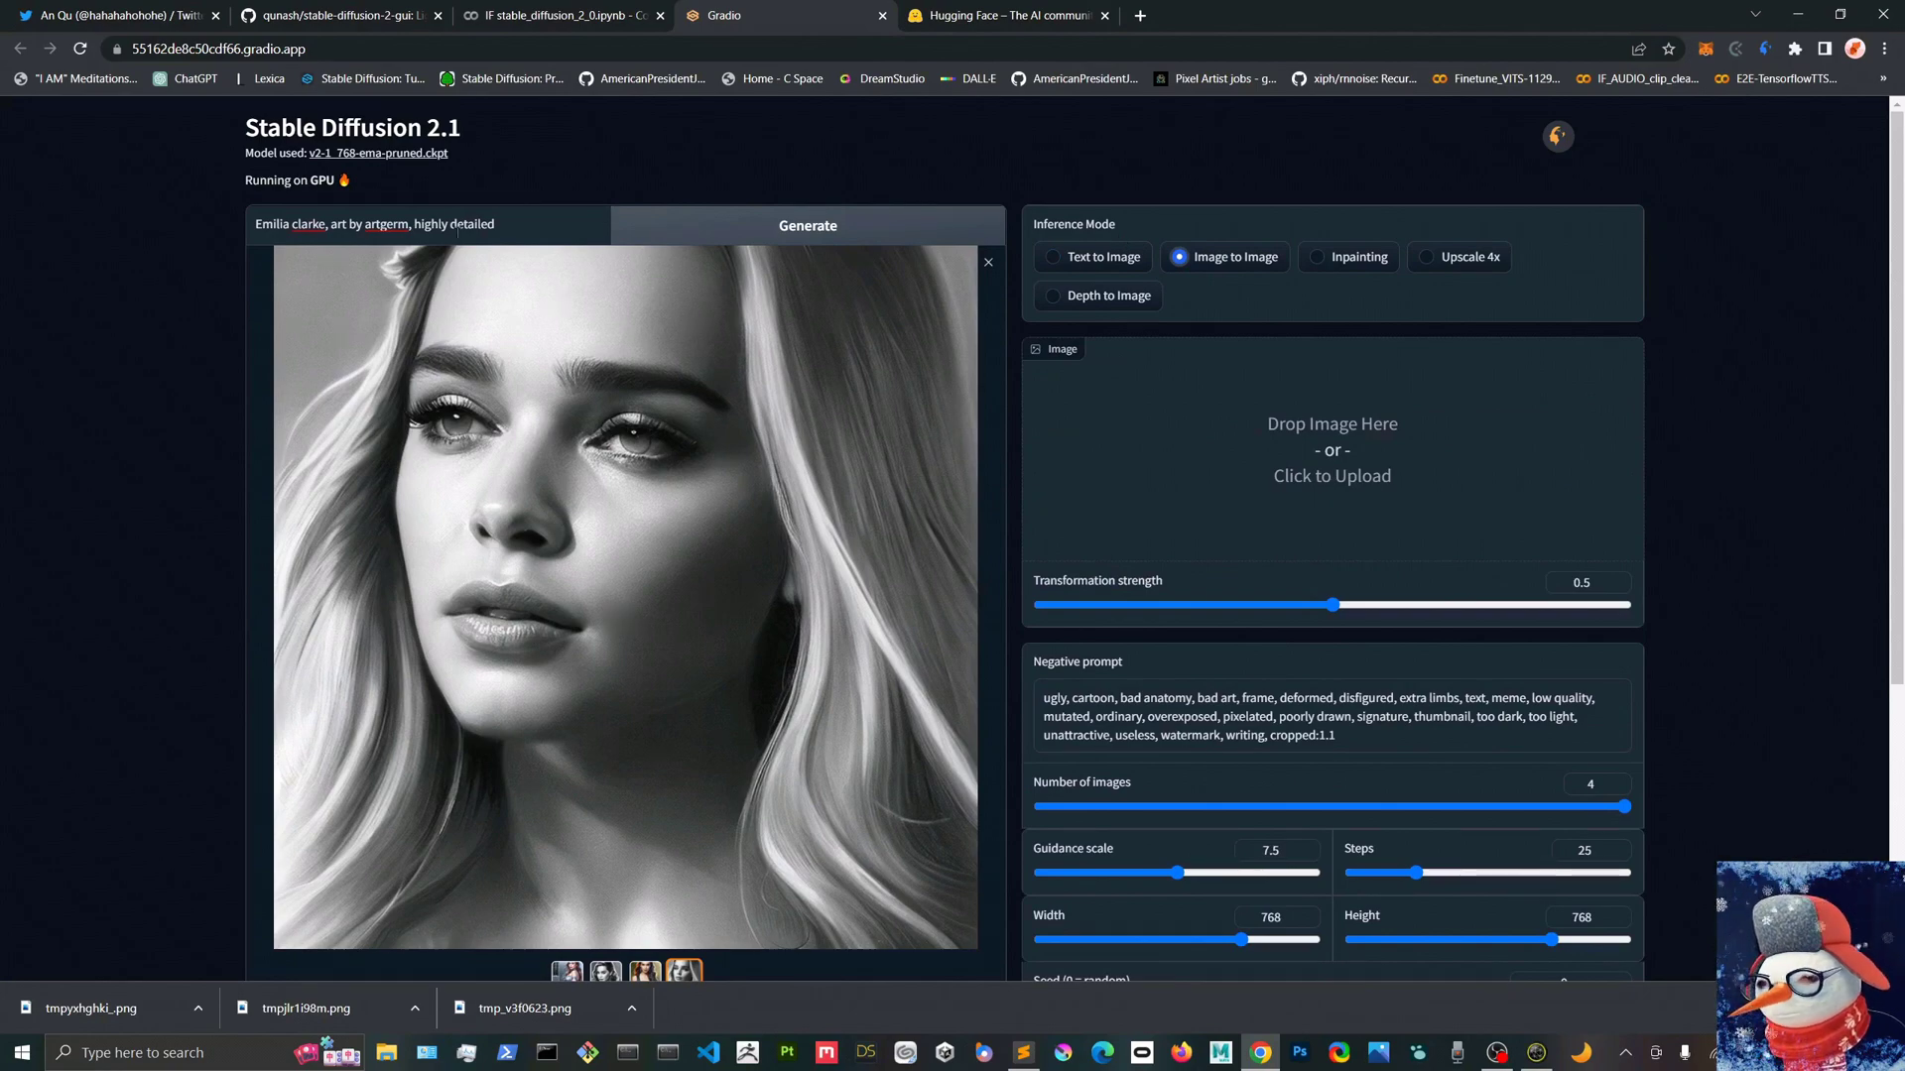
pyautogui.click(568, 972)
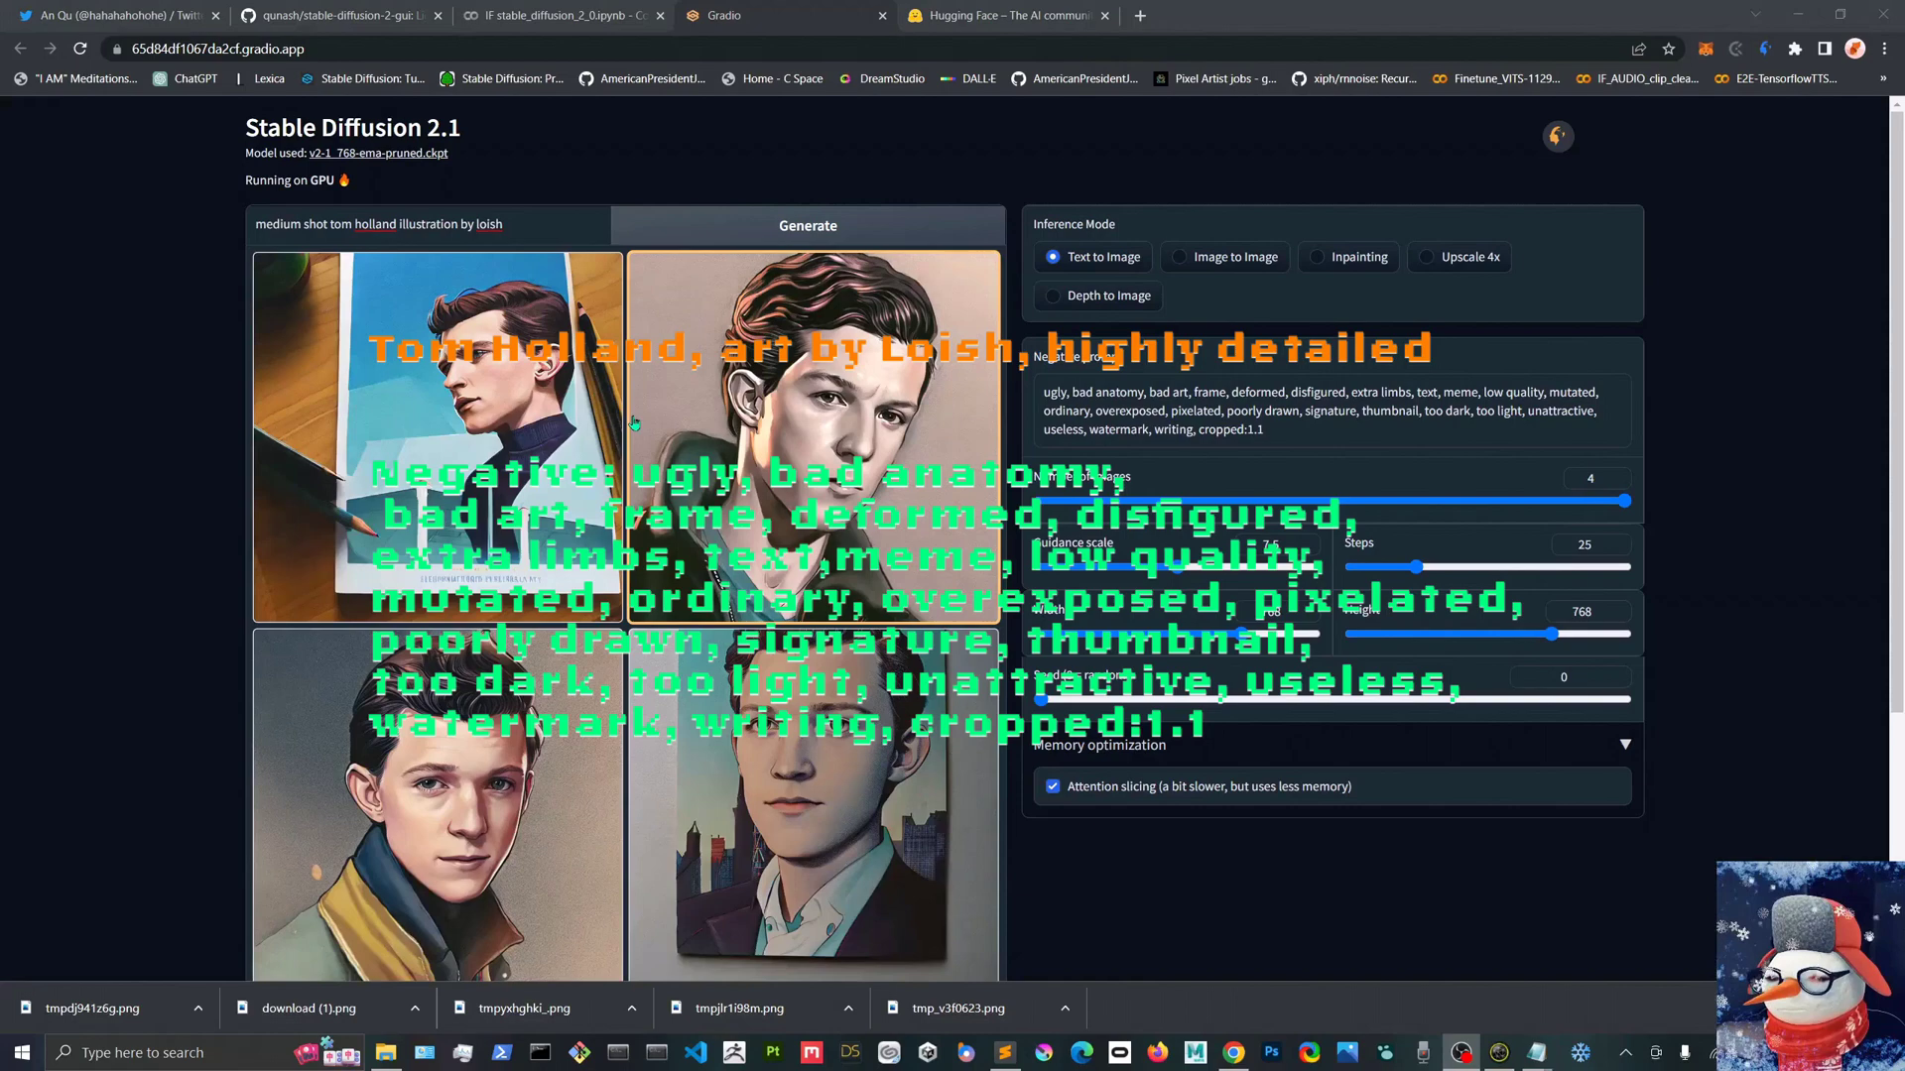
# Step through the Tom Holland portraits until the yellow-jacket one is shown enlarged.
pyautogui.scroll(-2, 599, 472)
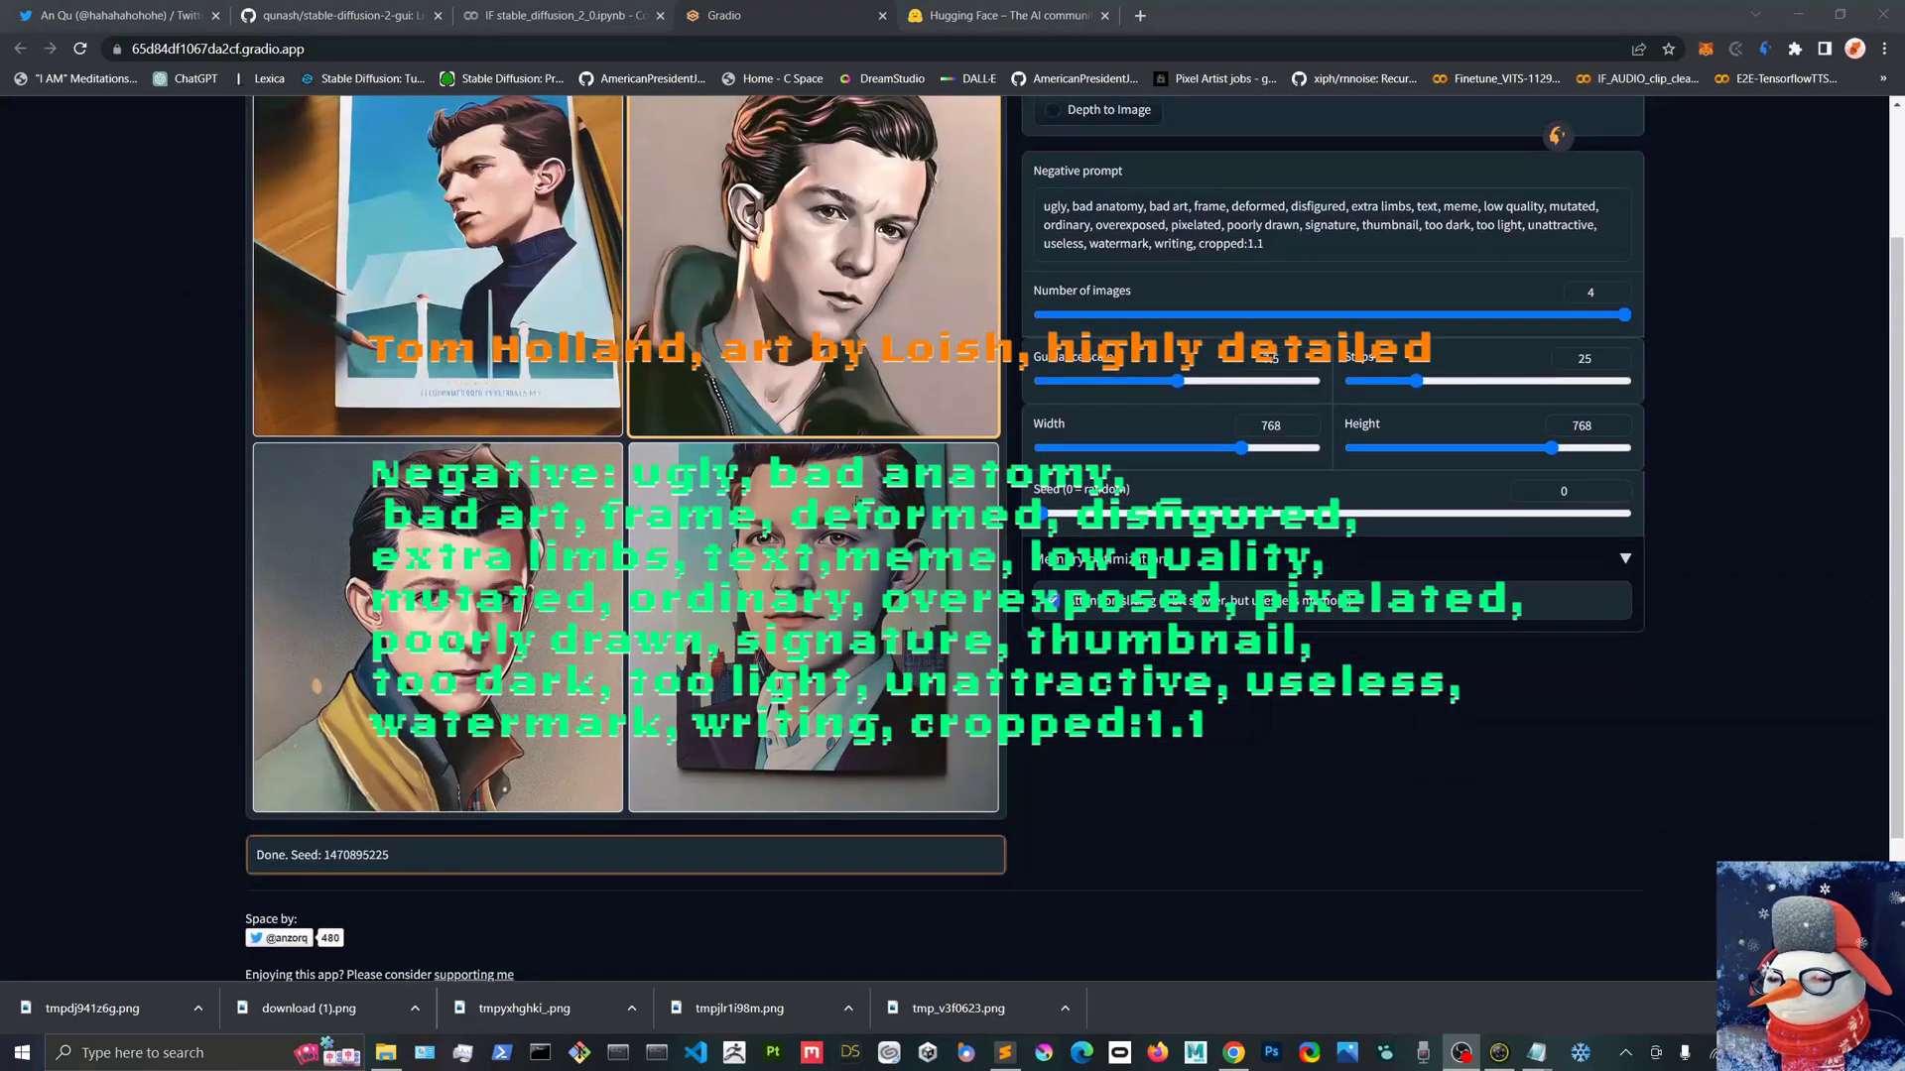
pyautogui.scroll(2, 599, 472)
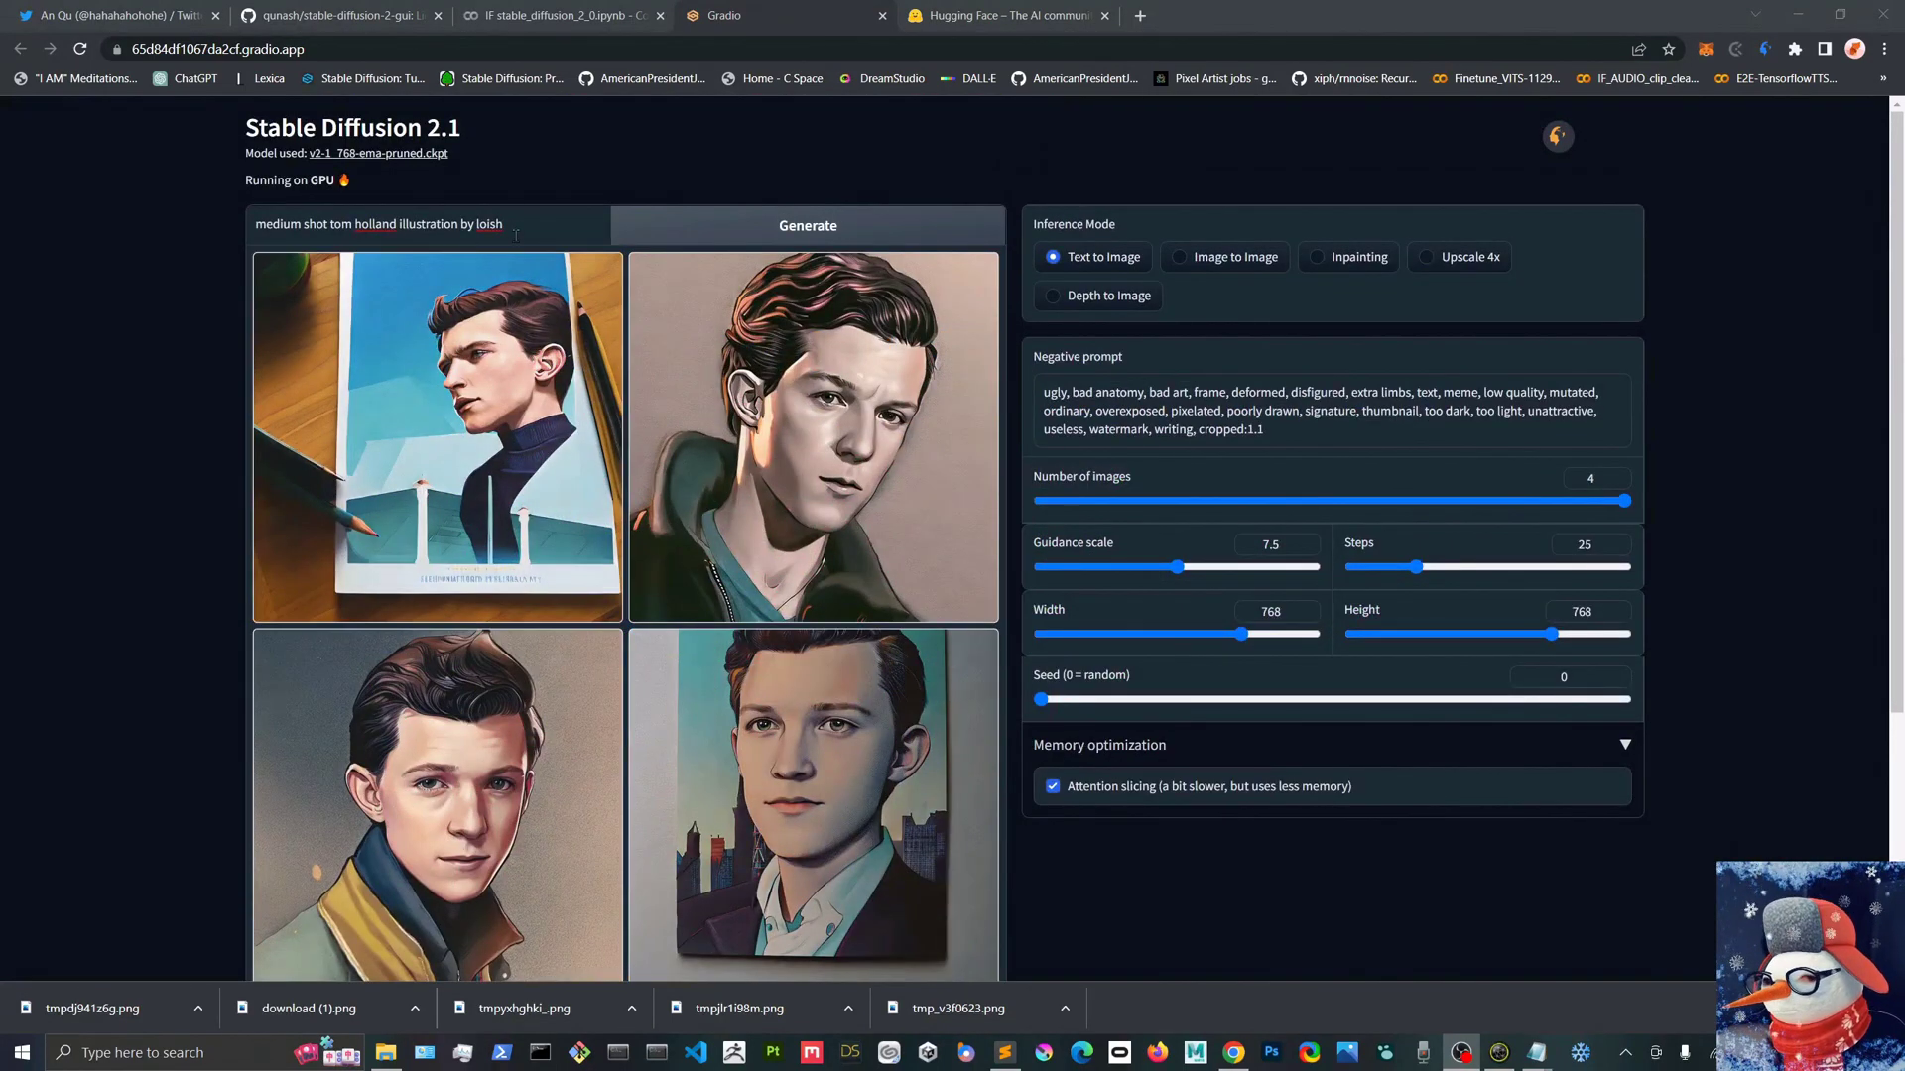
pyautogui.click(729, 450)
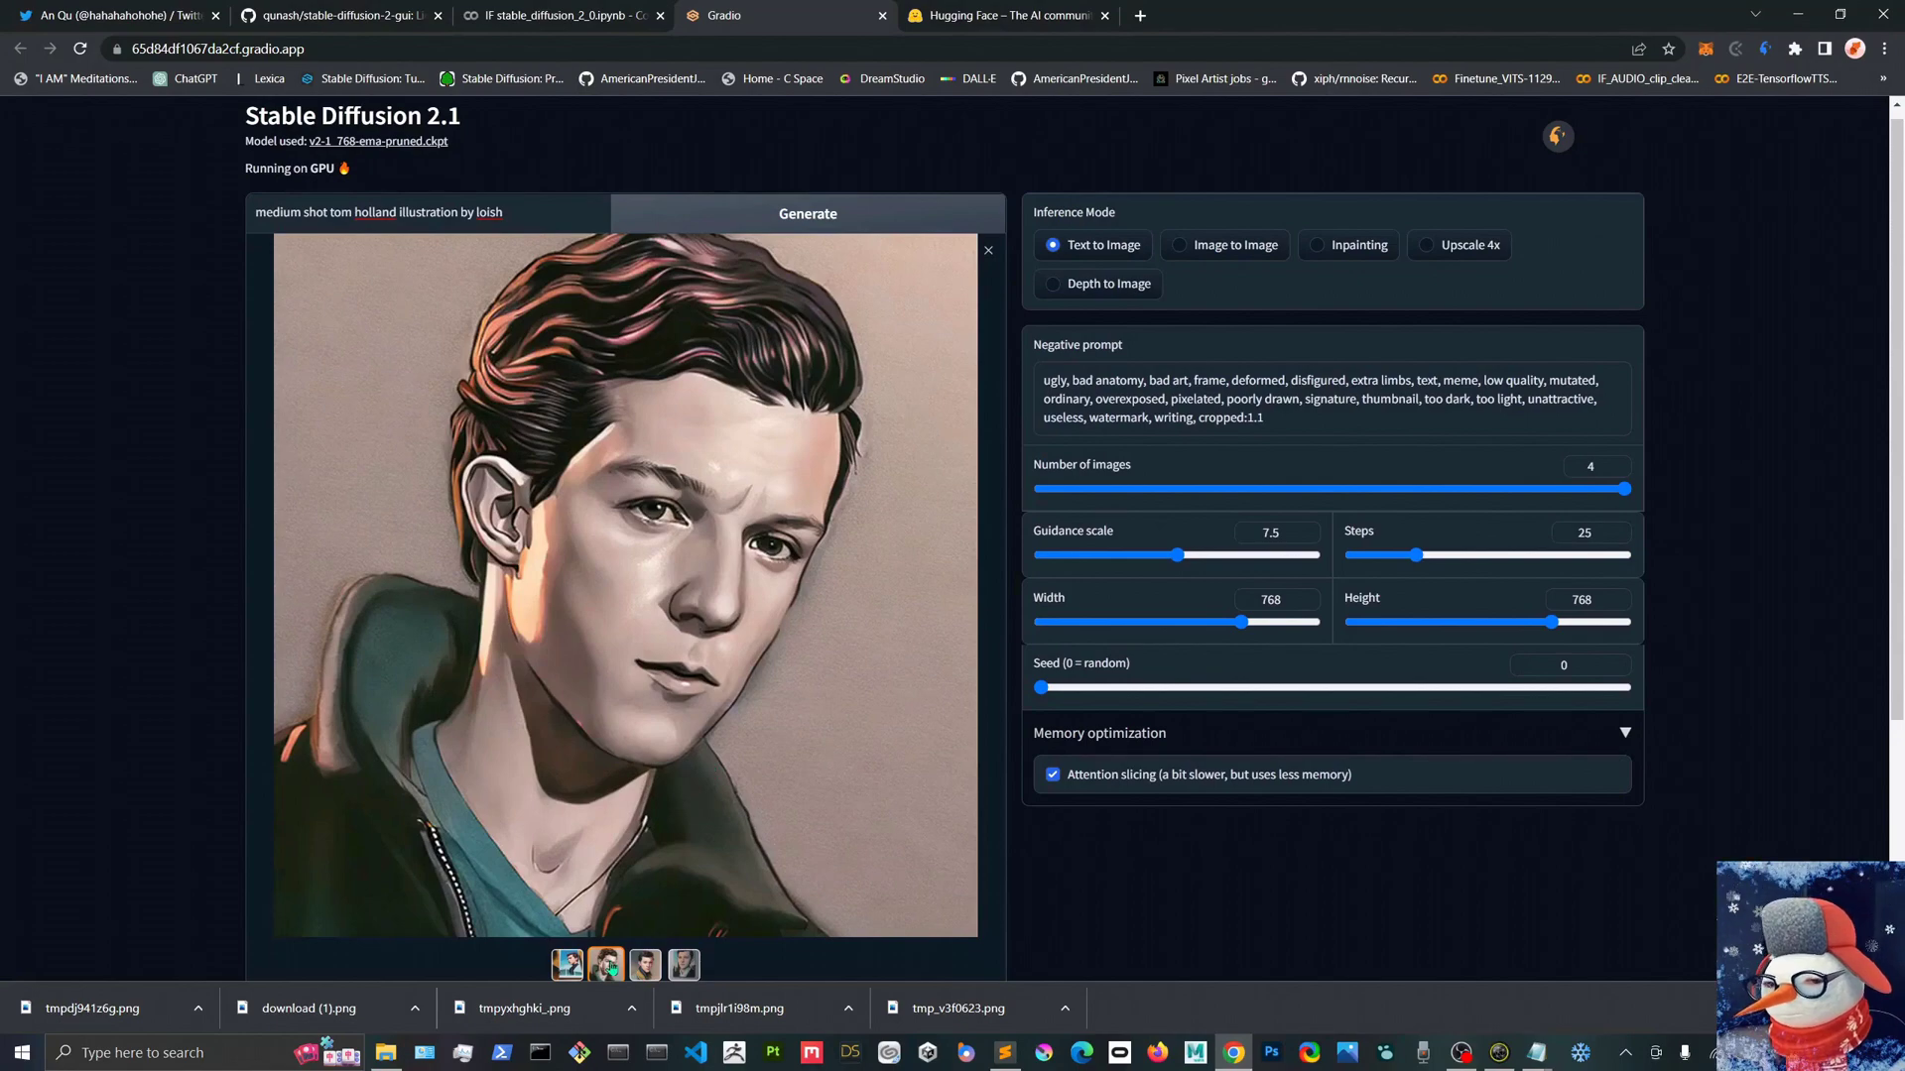
pyautogui.click(645, 965)
pyautogui.click(567, 964)
pyautogui.click(674, 967)
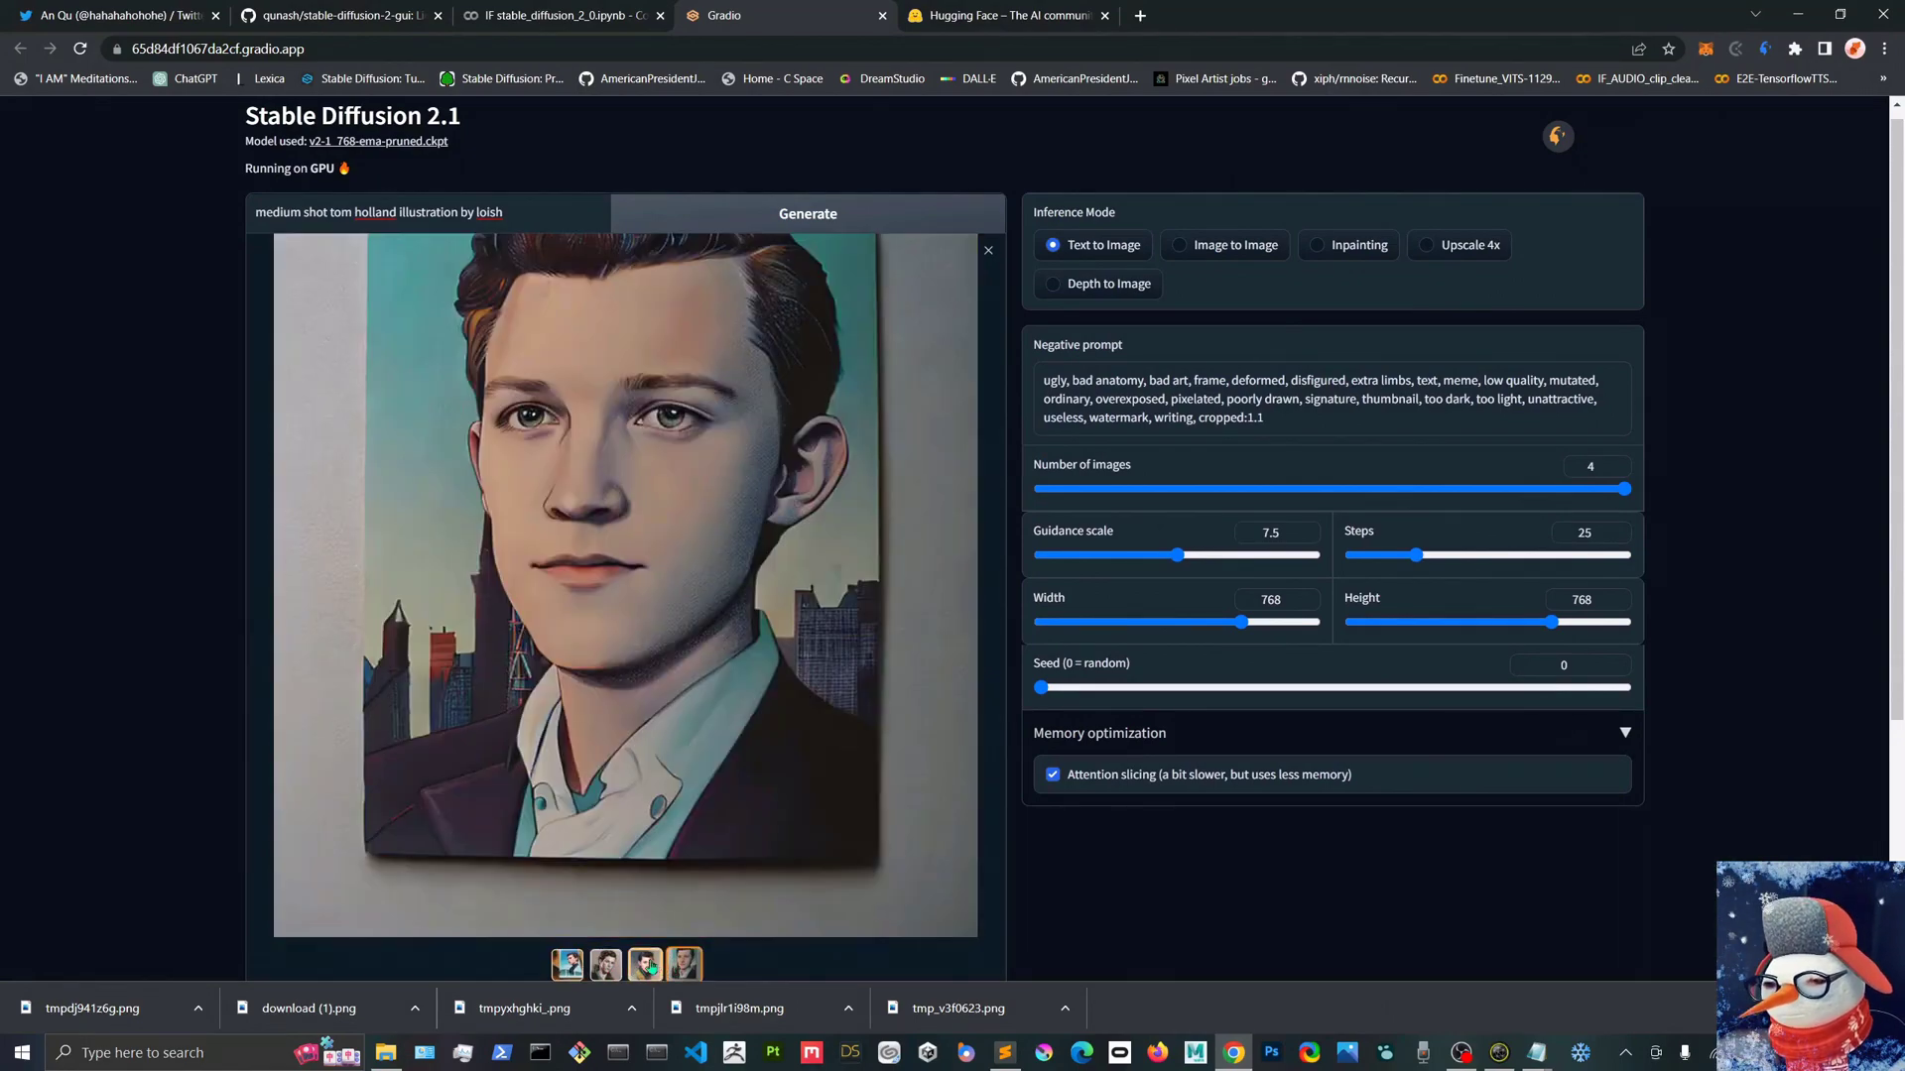
pyautogui.click(650, 964)
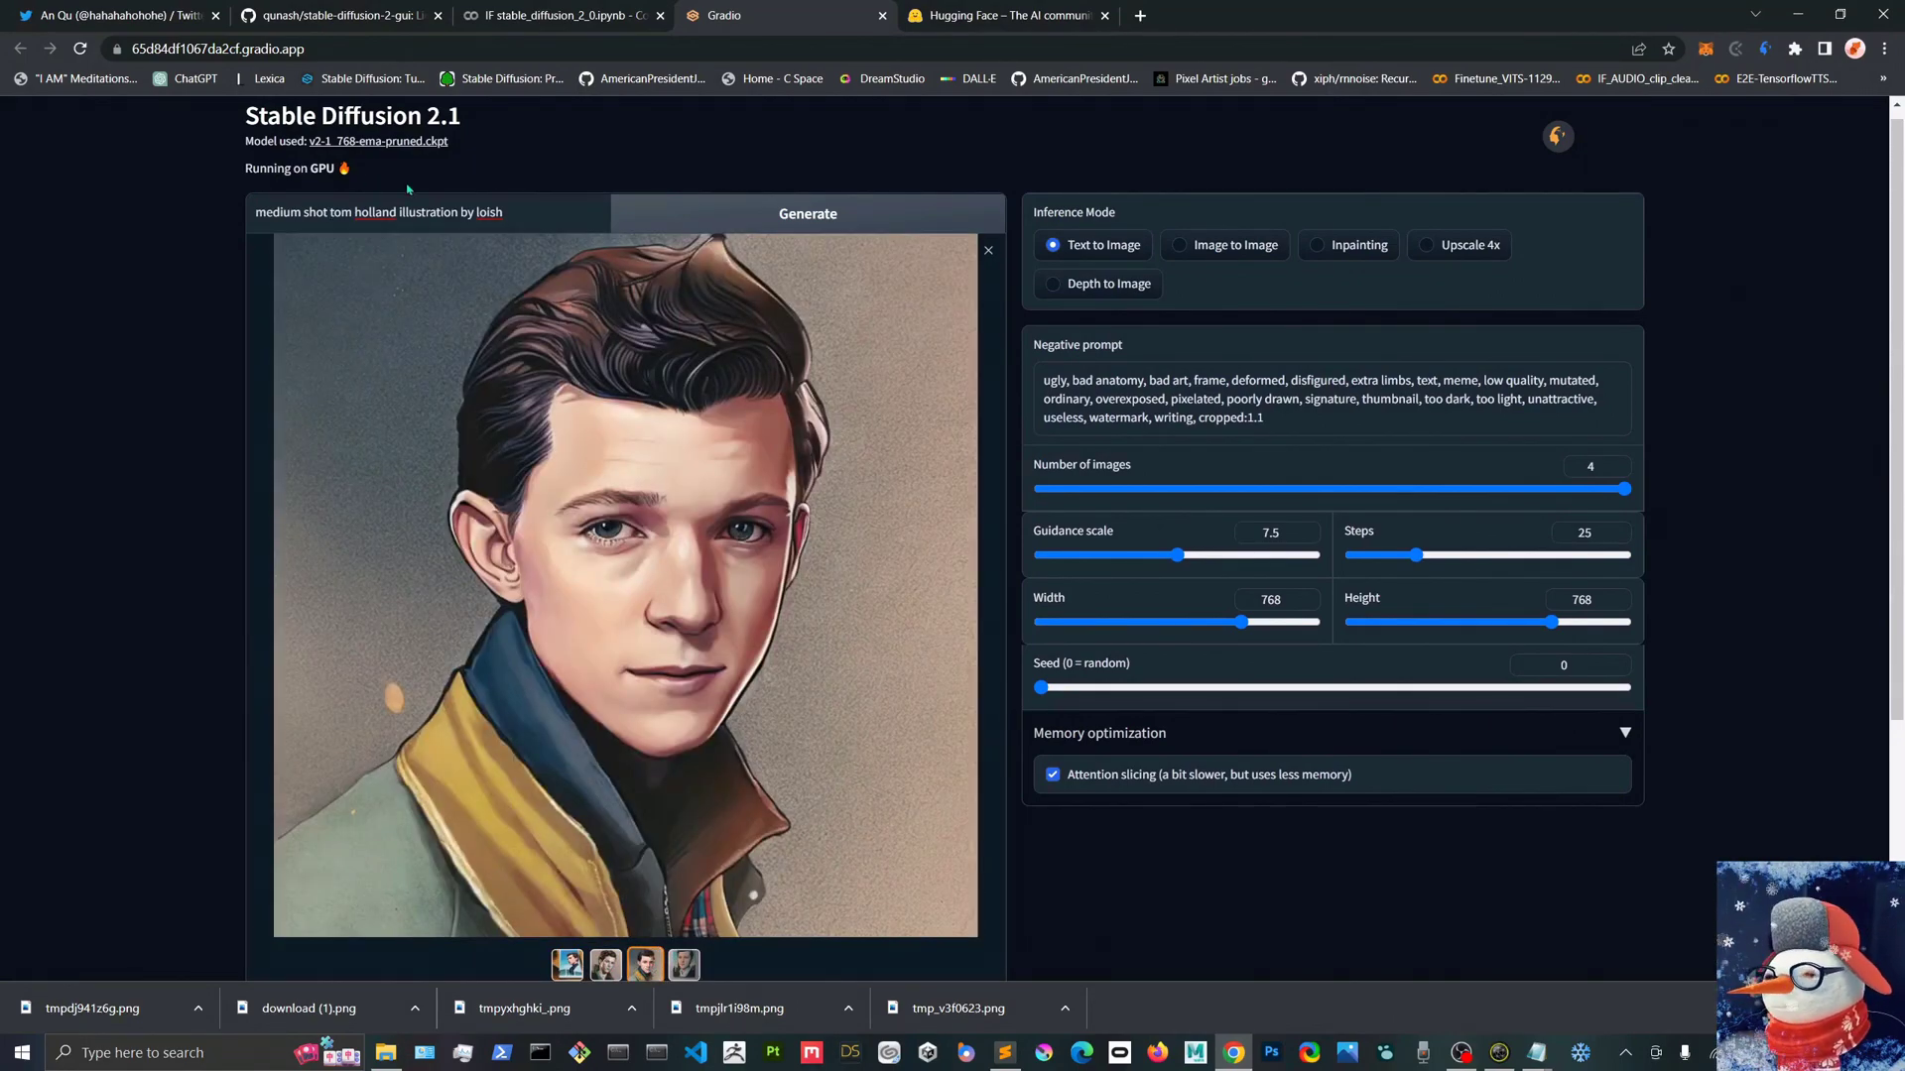
# Select the entire prompt text for editing.
pyautogui.click(303, 211)
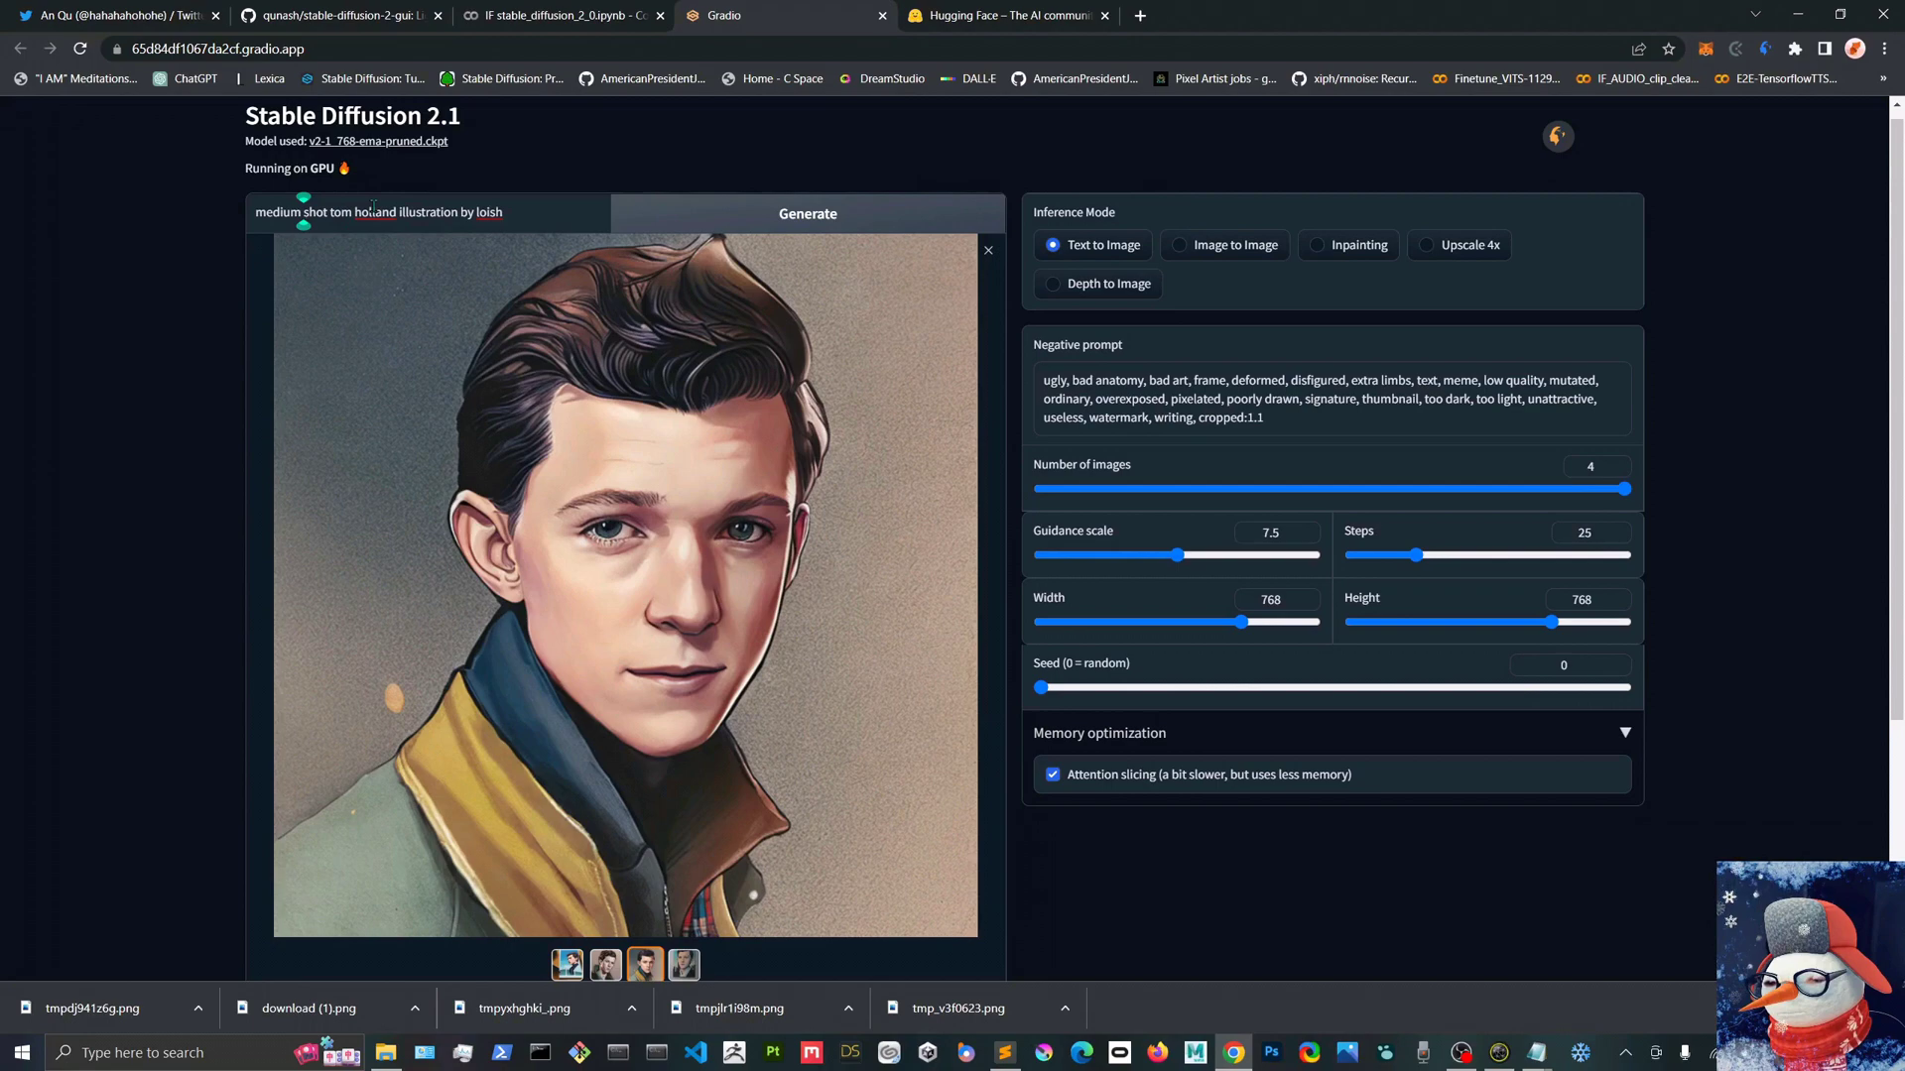
pyautogui.moveTo(504, 212); pyautogui.dragTo(254, 203)
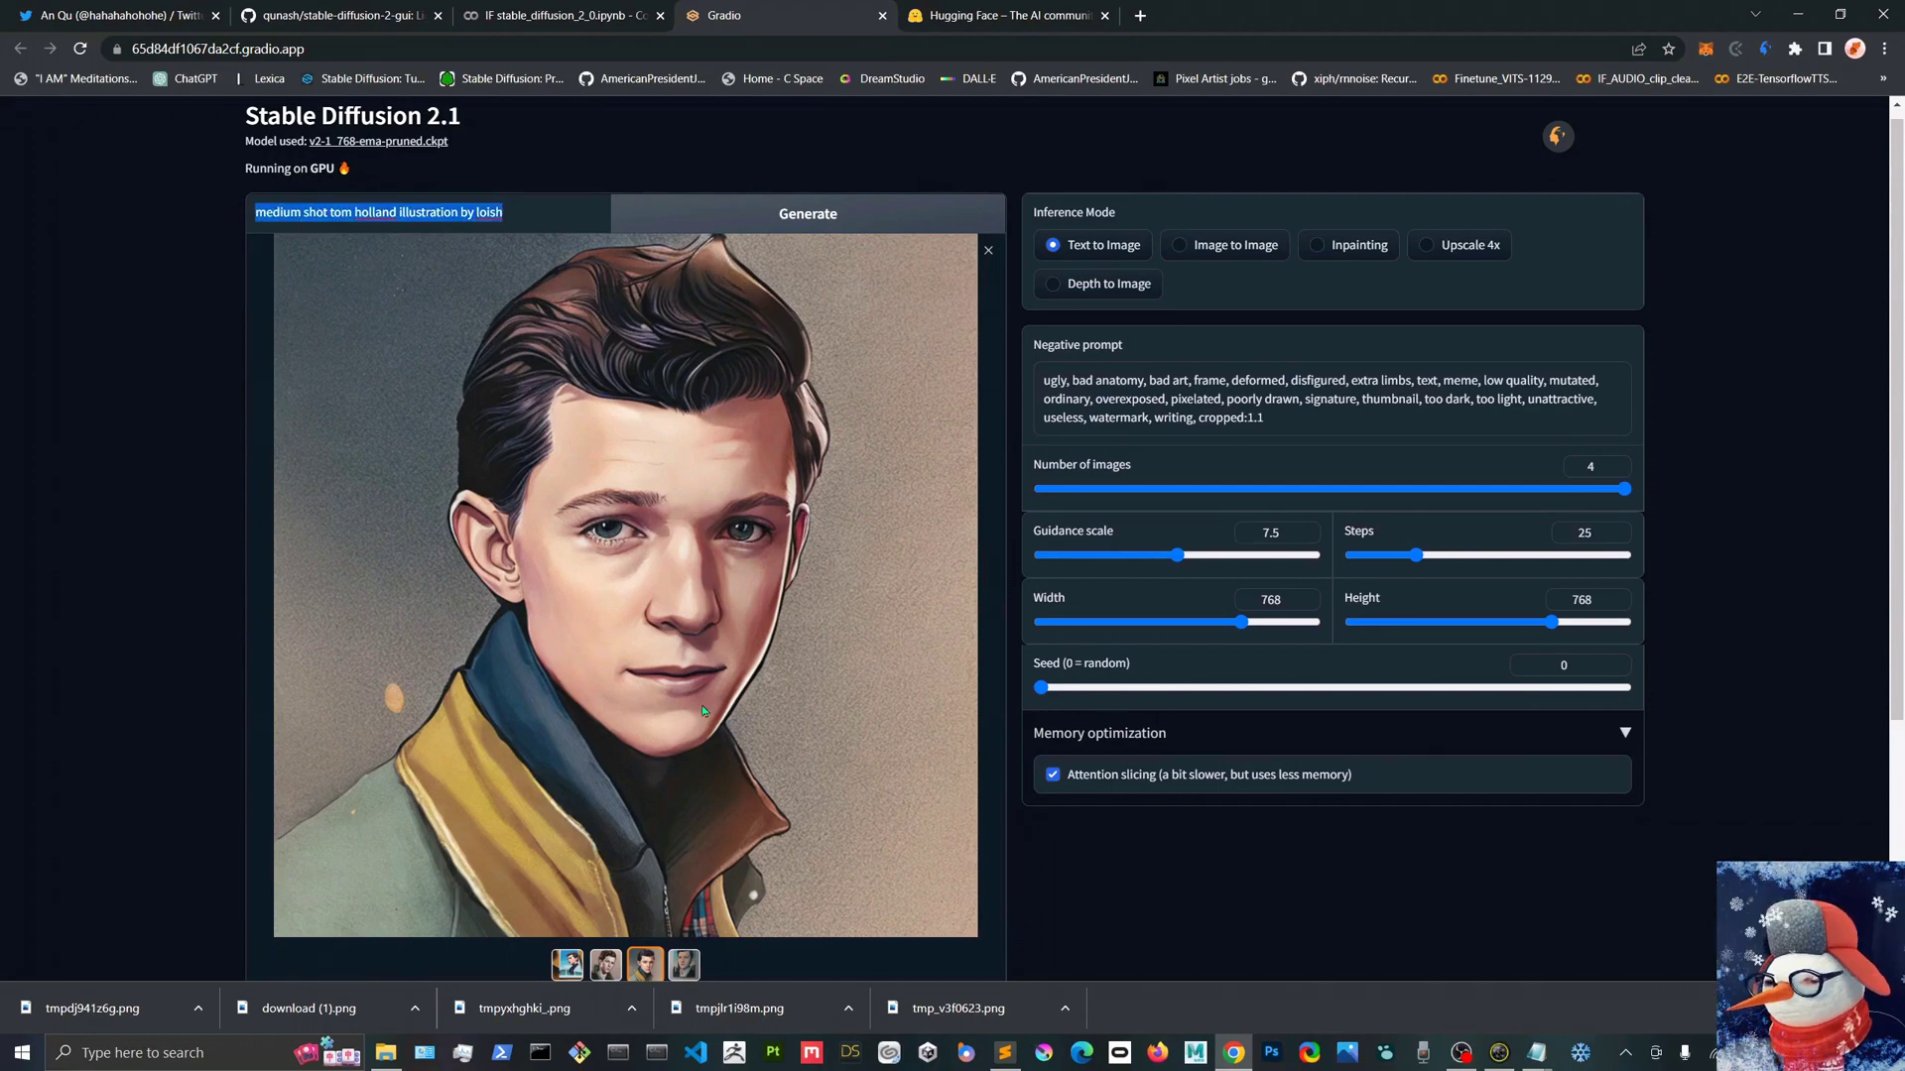
pyautogui.moveTo(395, 1055)
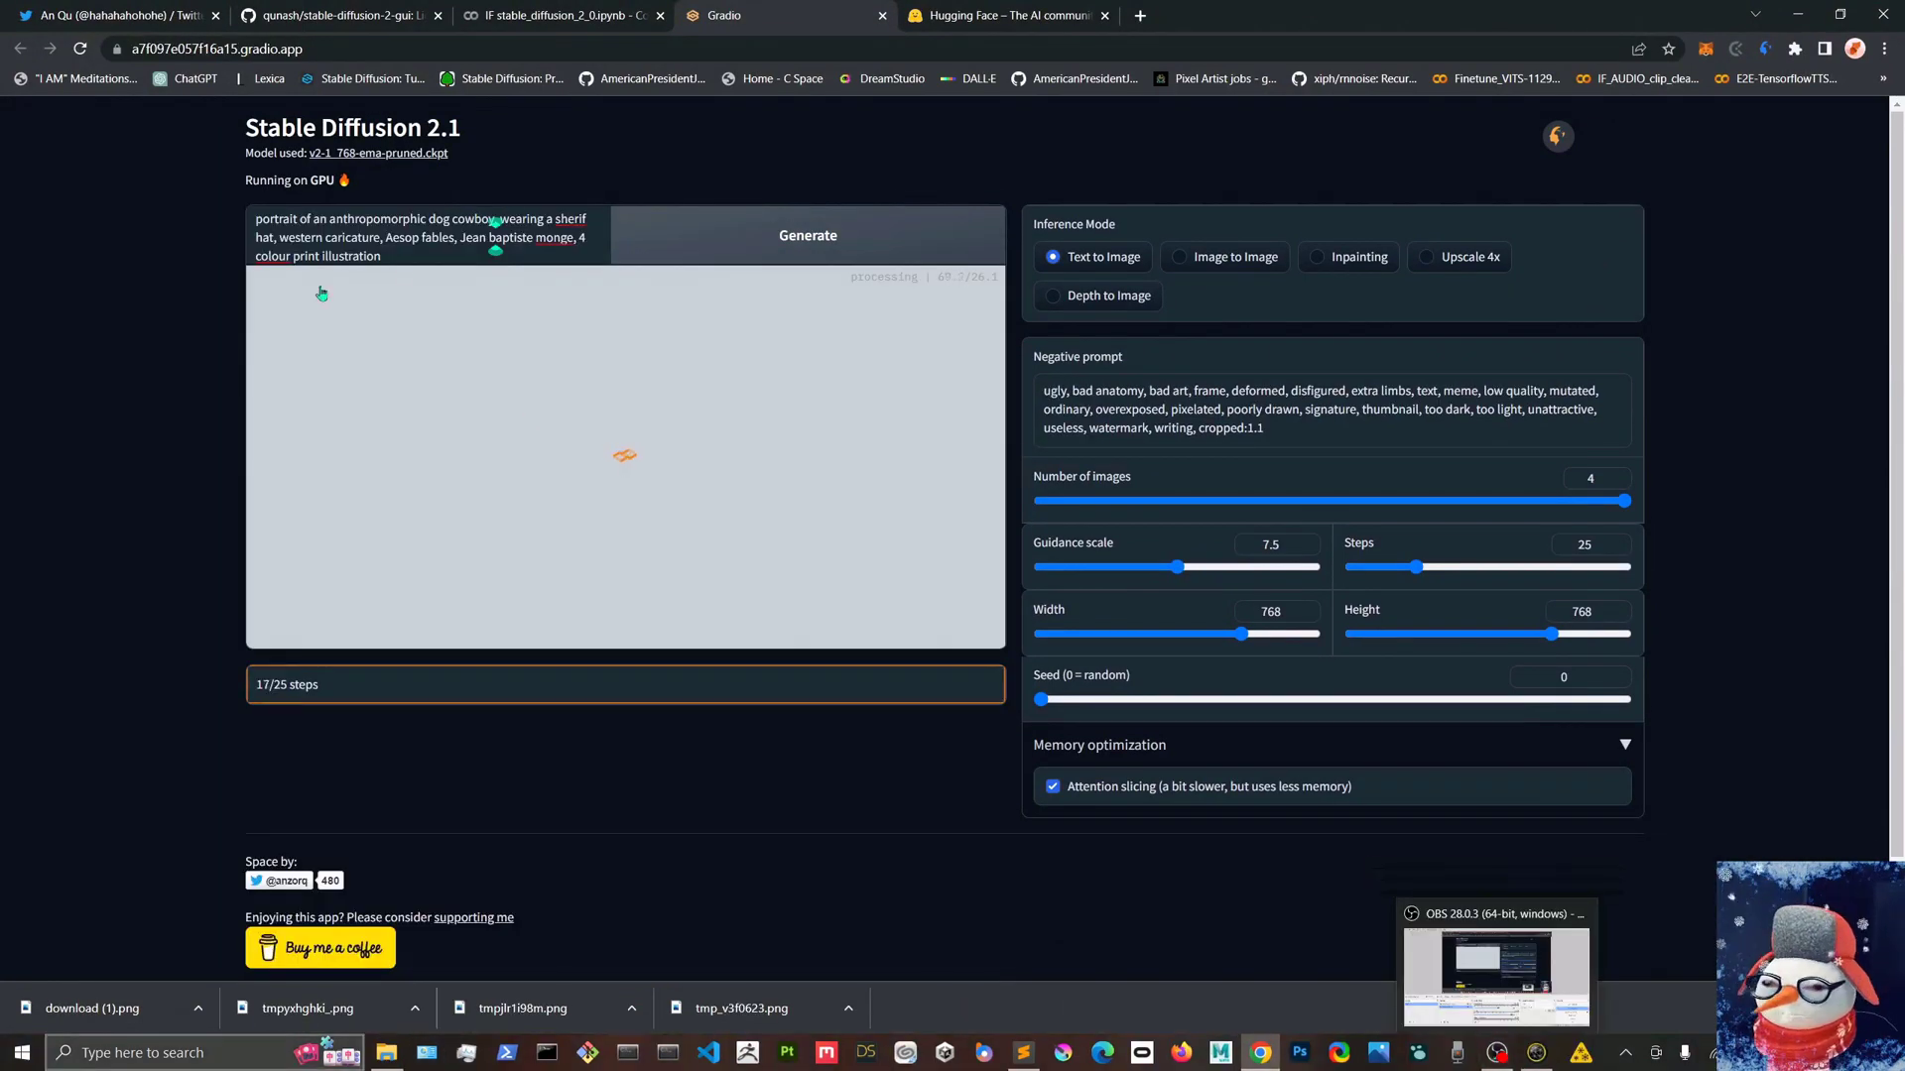
# Replace 'dog' with 'jack russell' and insert 'a distinguish' into the prompt.
pyautogui.hotkey('ctrl', 'a')
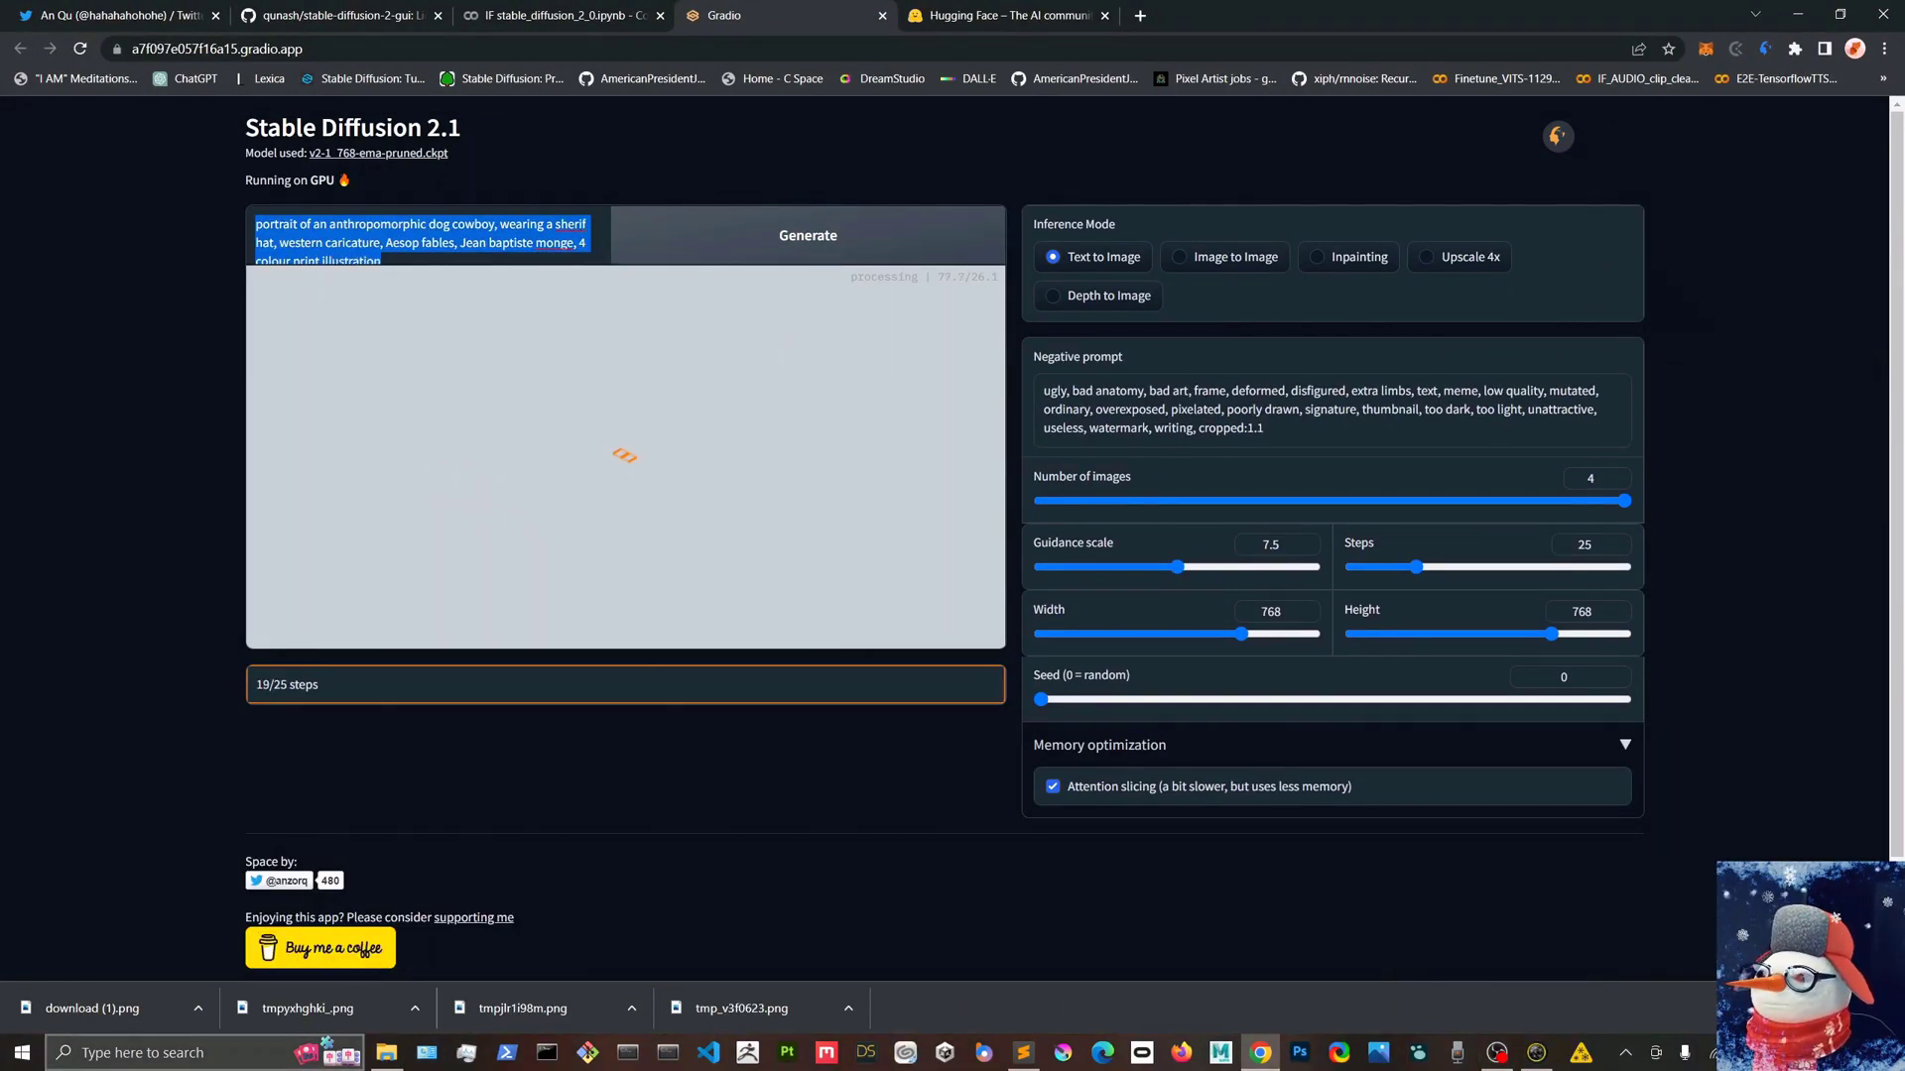
pyautogui.hotkey('alt', 'Tab')
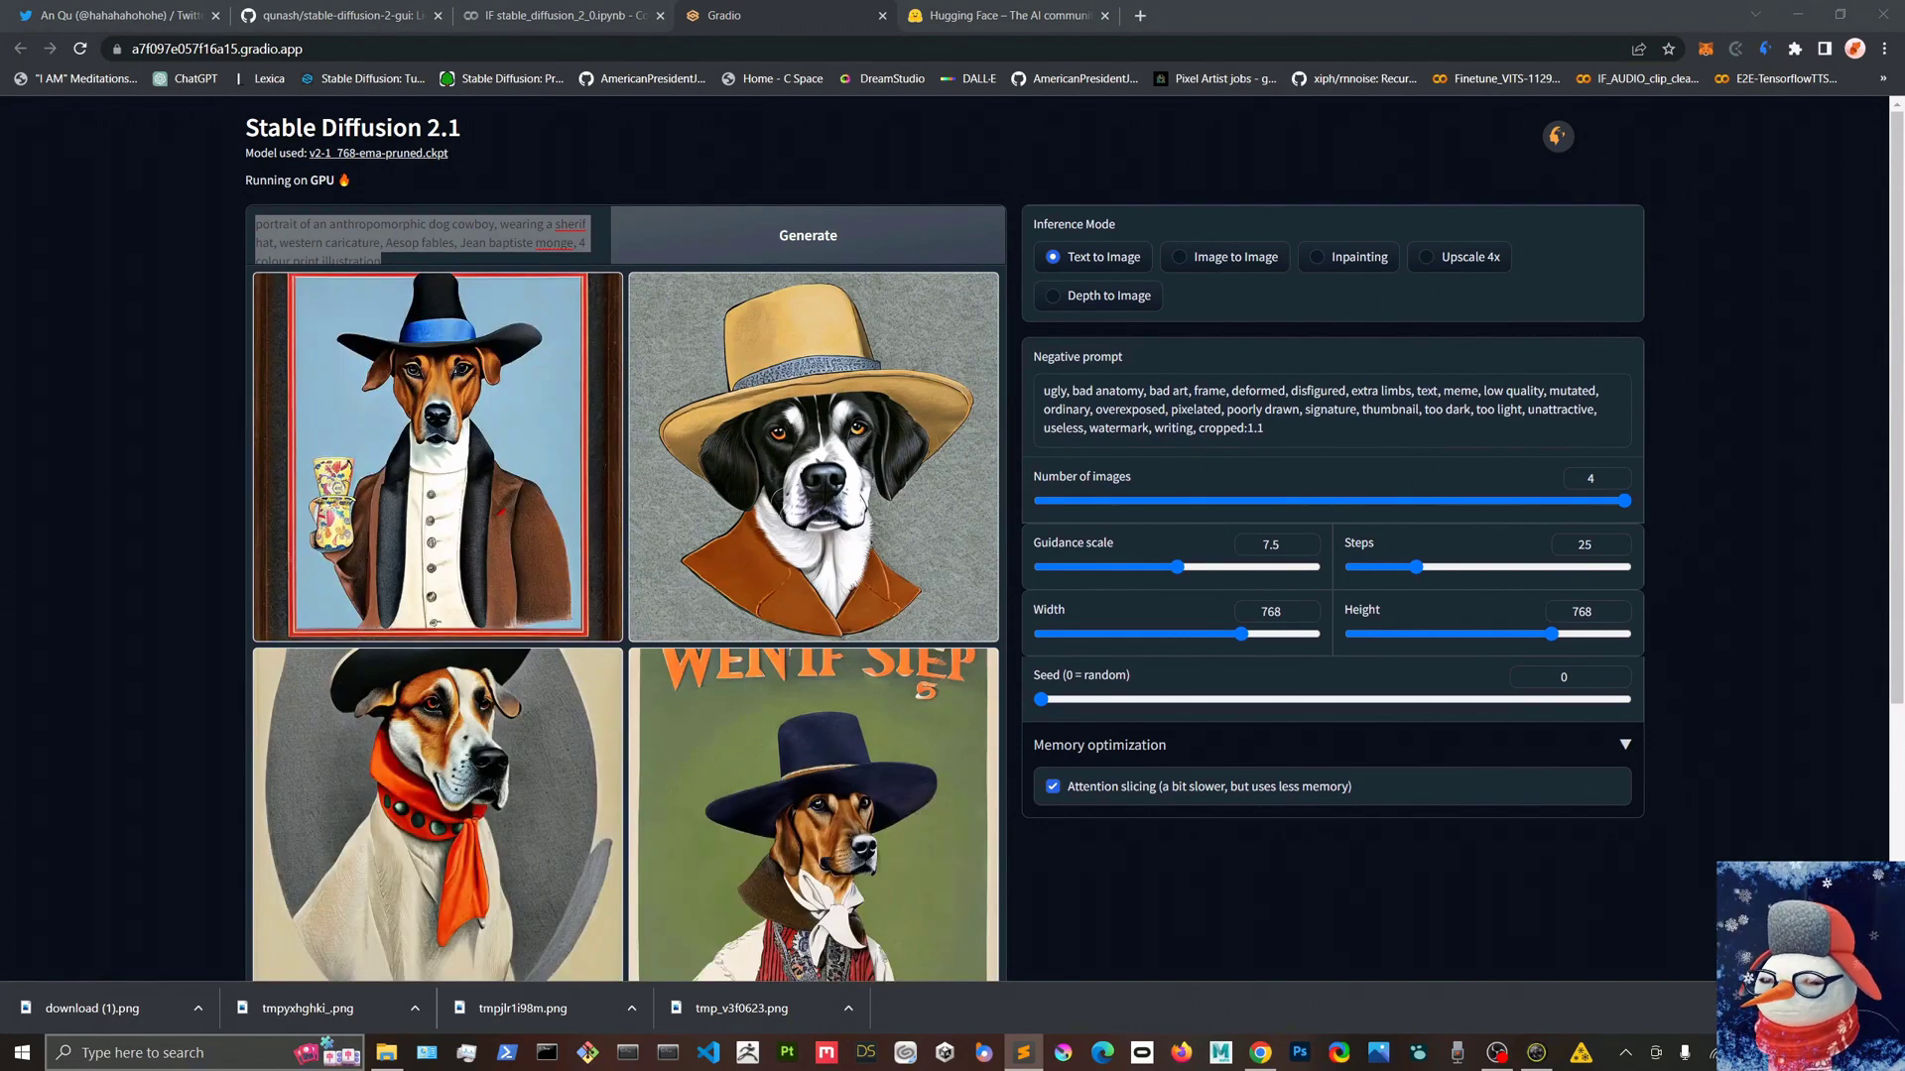
pyautogui.doubleClick(441, 224)
pyautogui.write('jack ru')
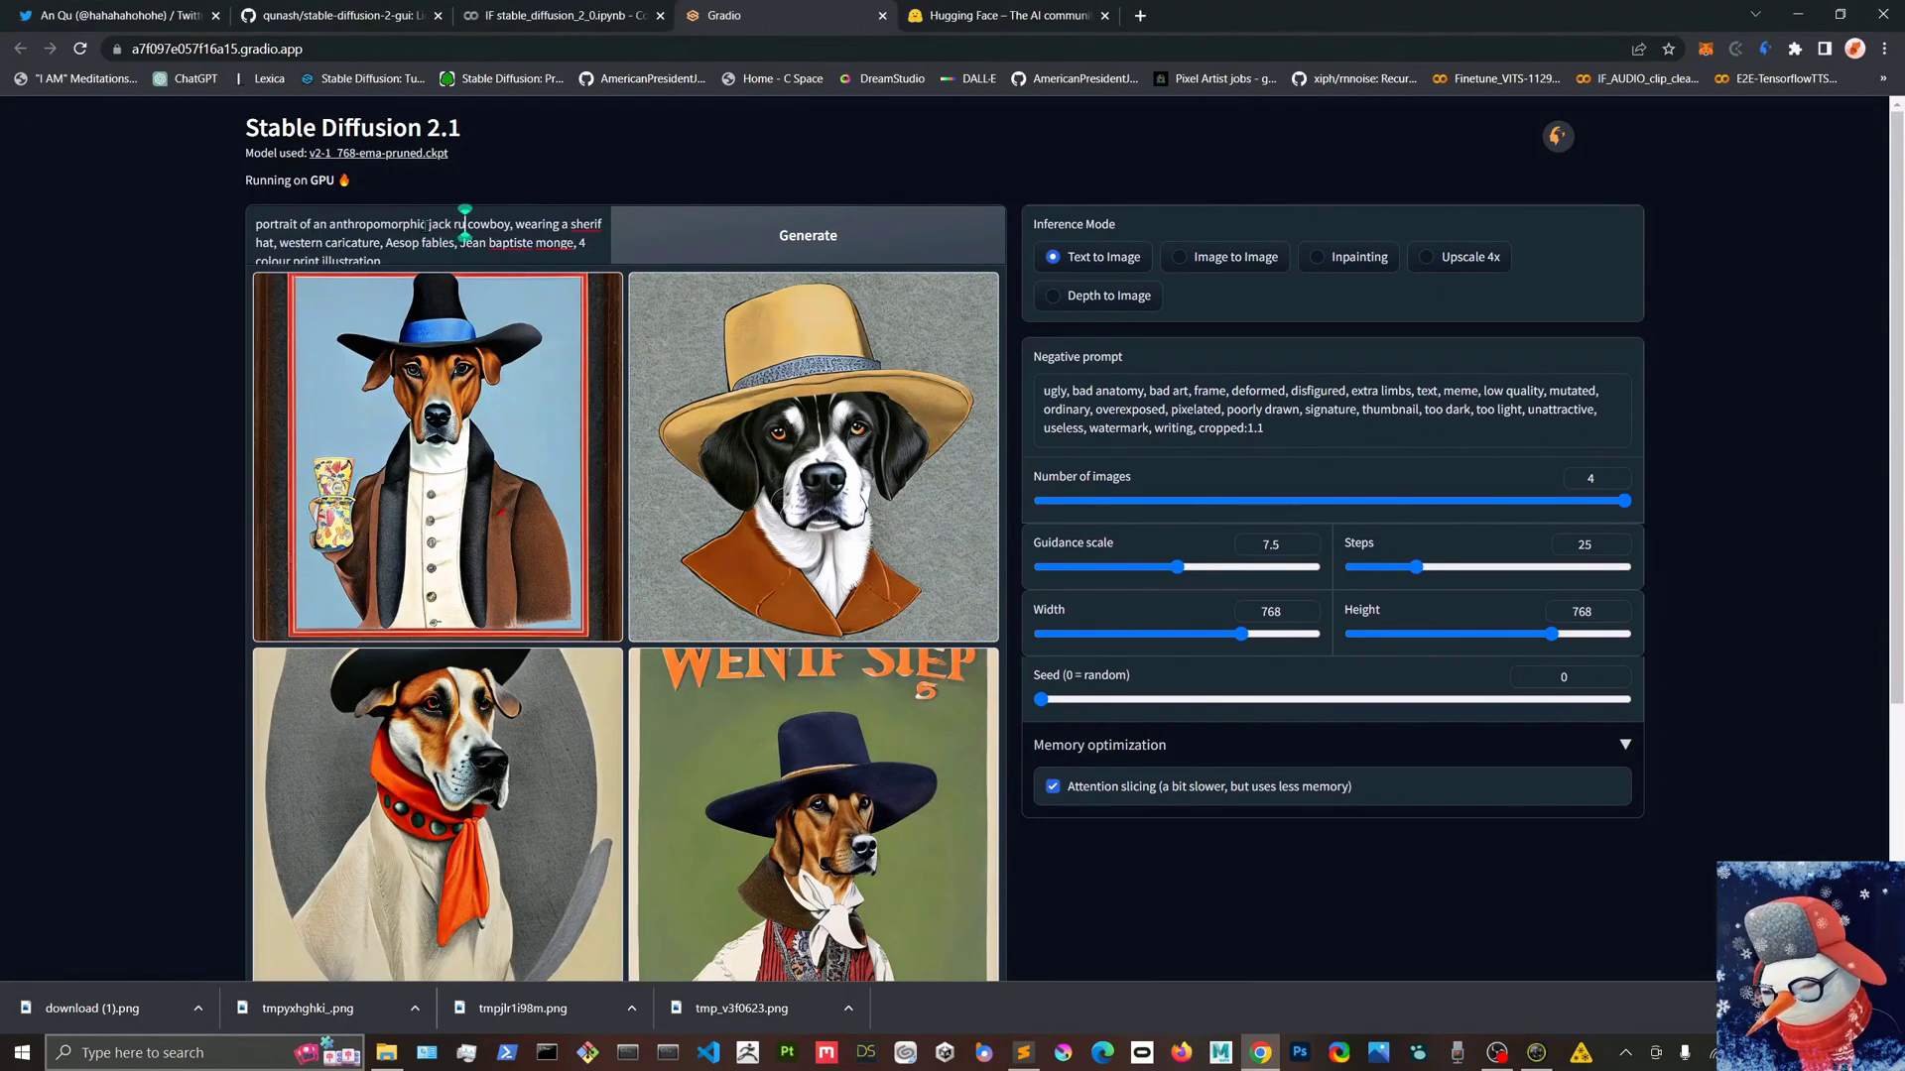
pyautogui.write('ssell')
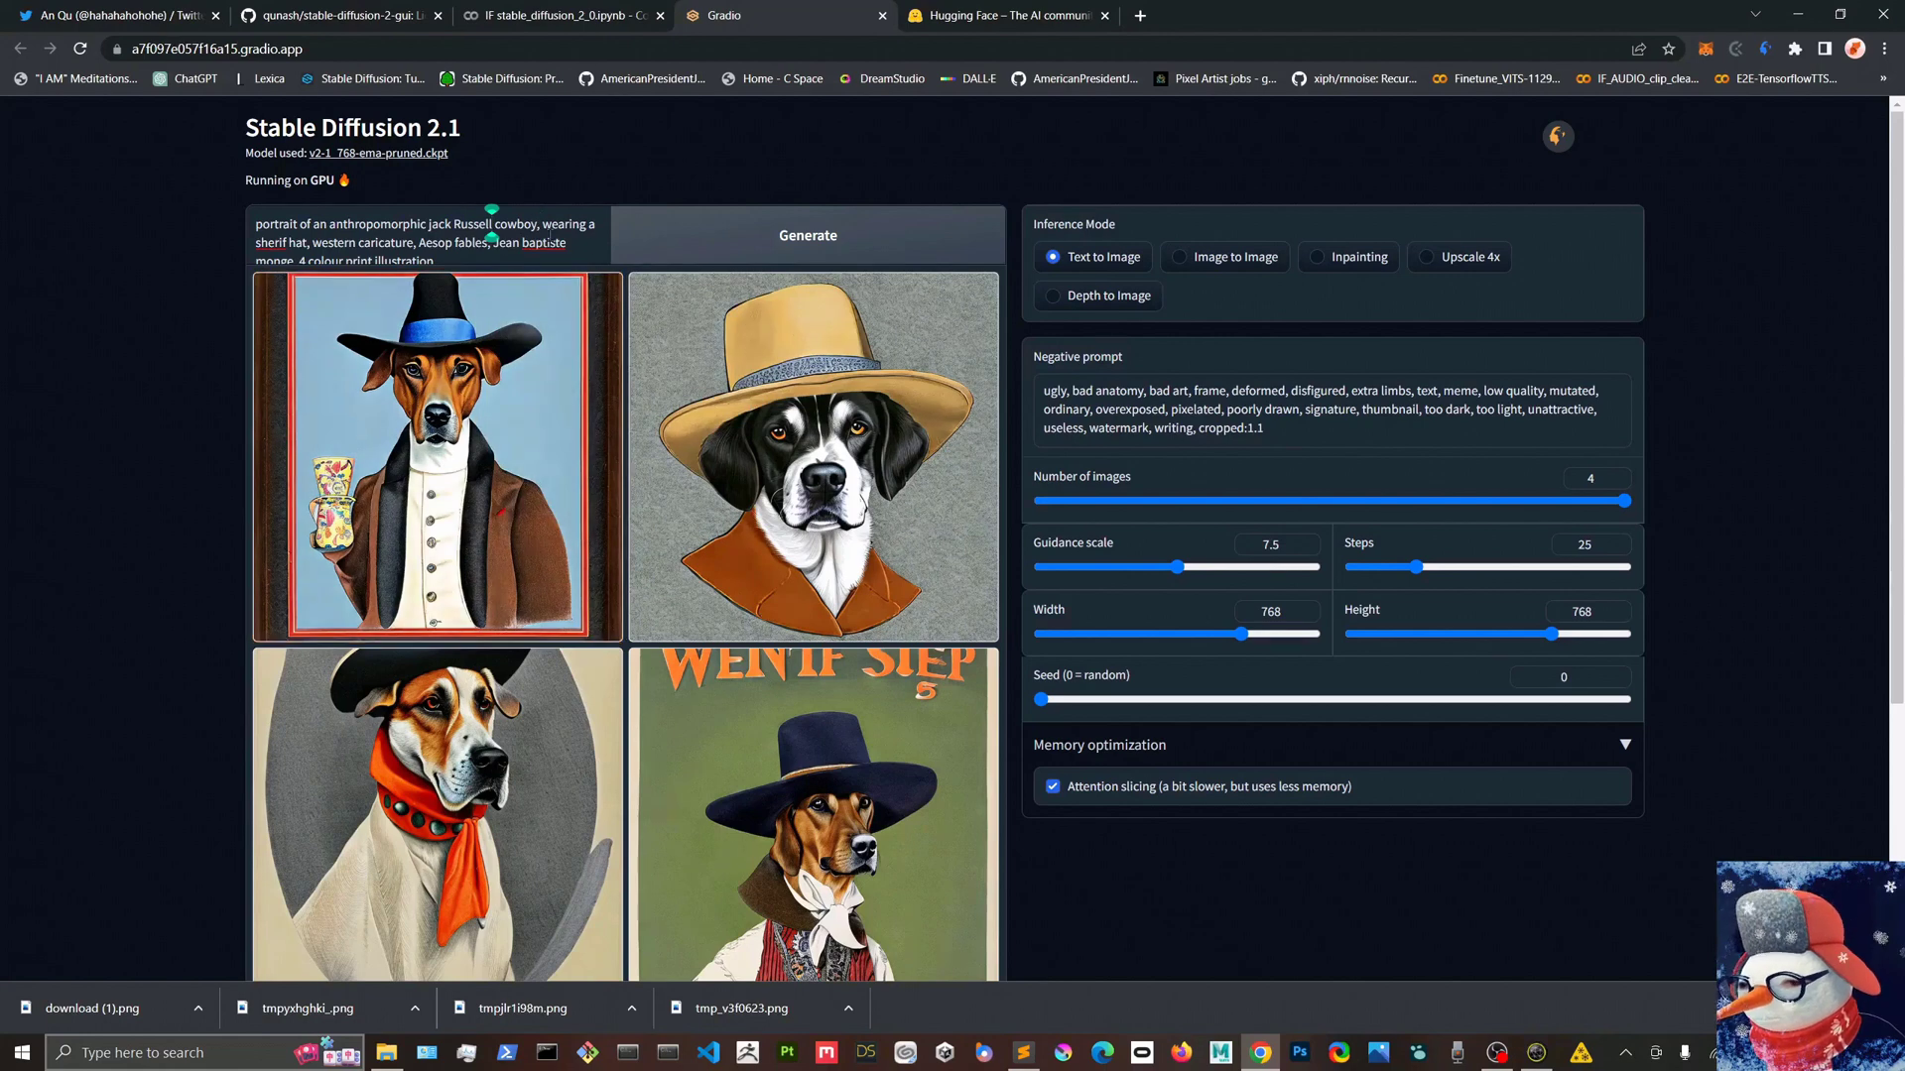
pyautogui.click(435, 260)
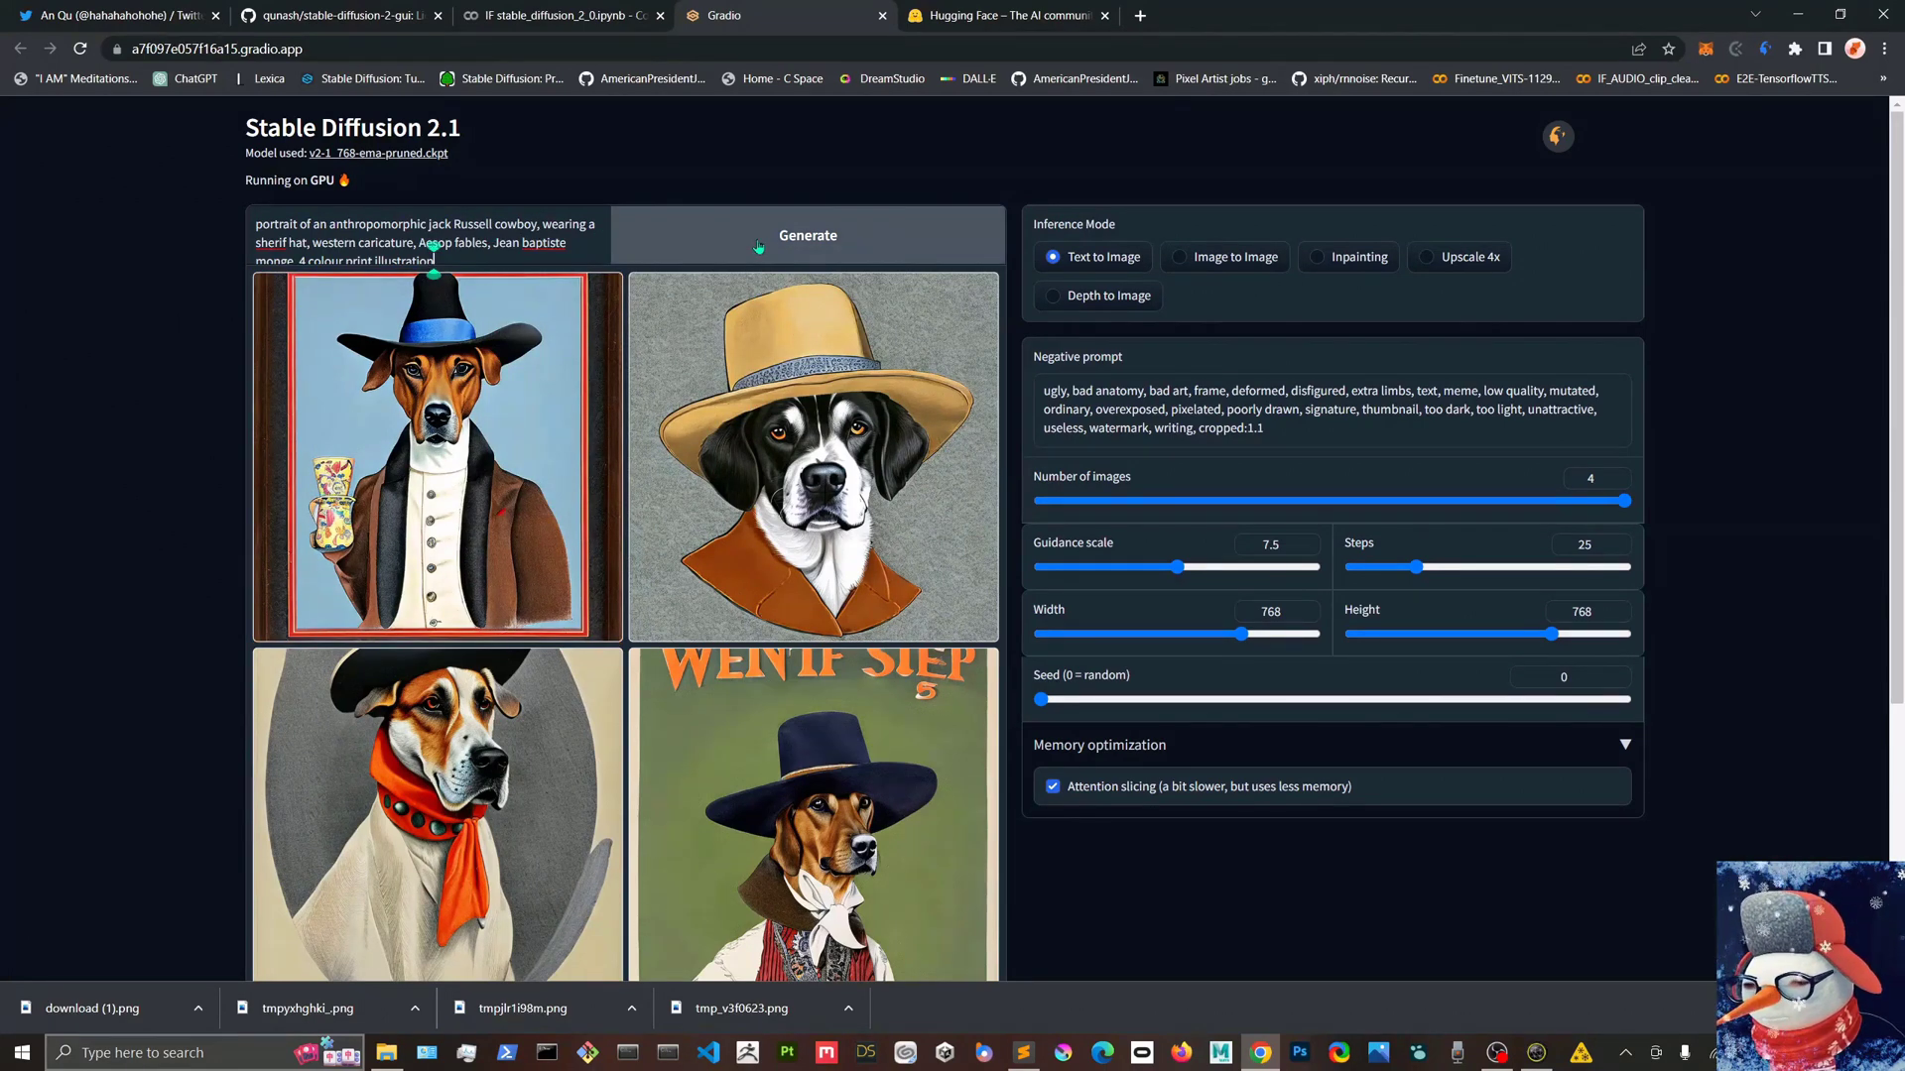
pyautogui.moveTo(359, 244); pyautogui.dragTo(412, 244)
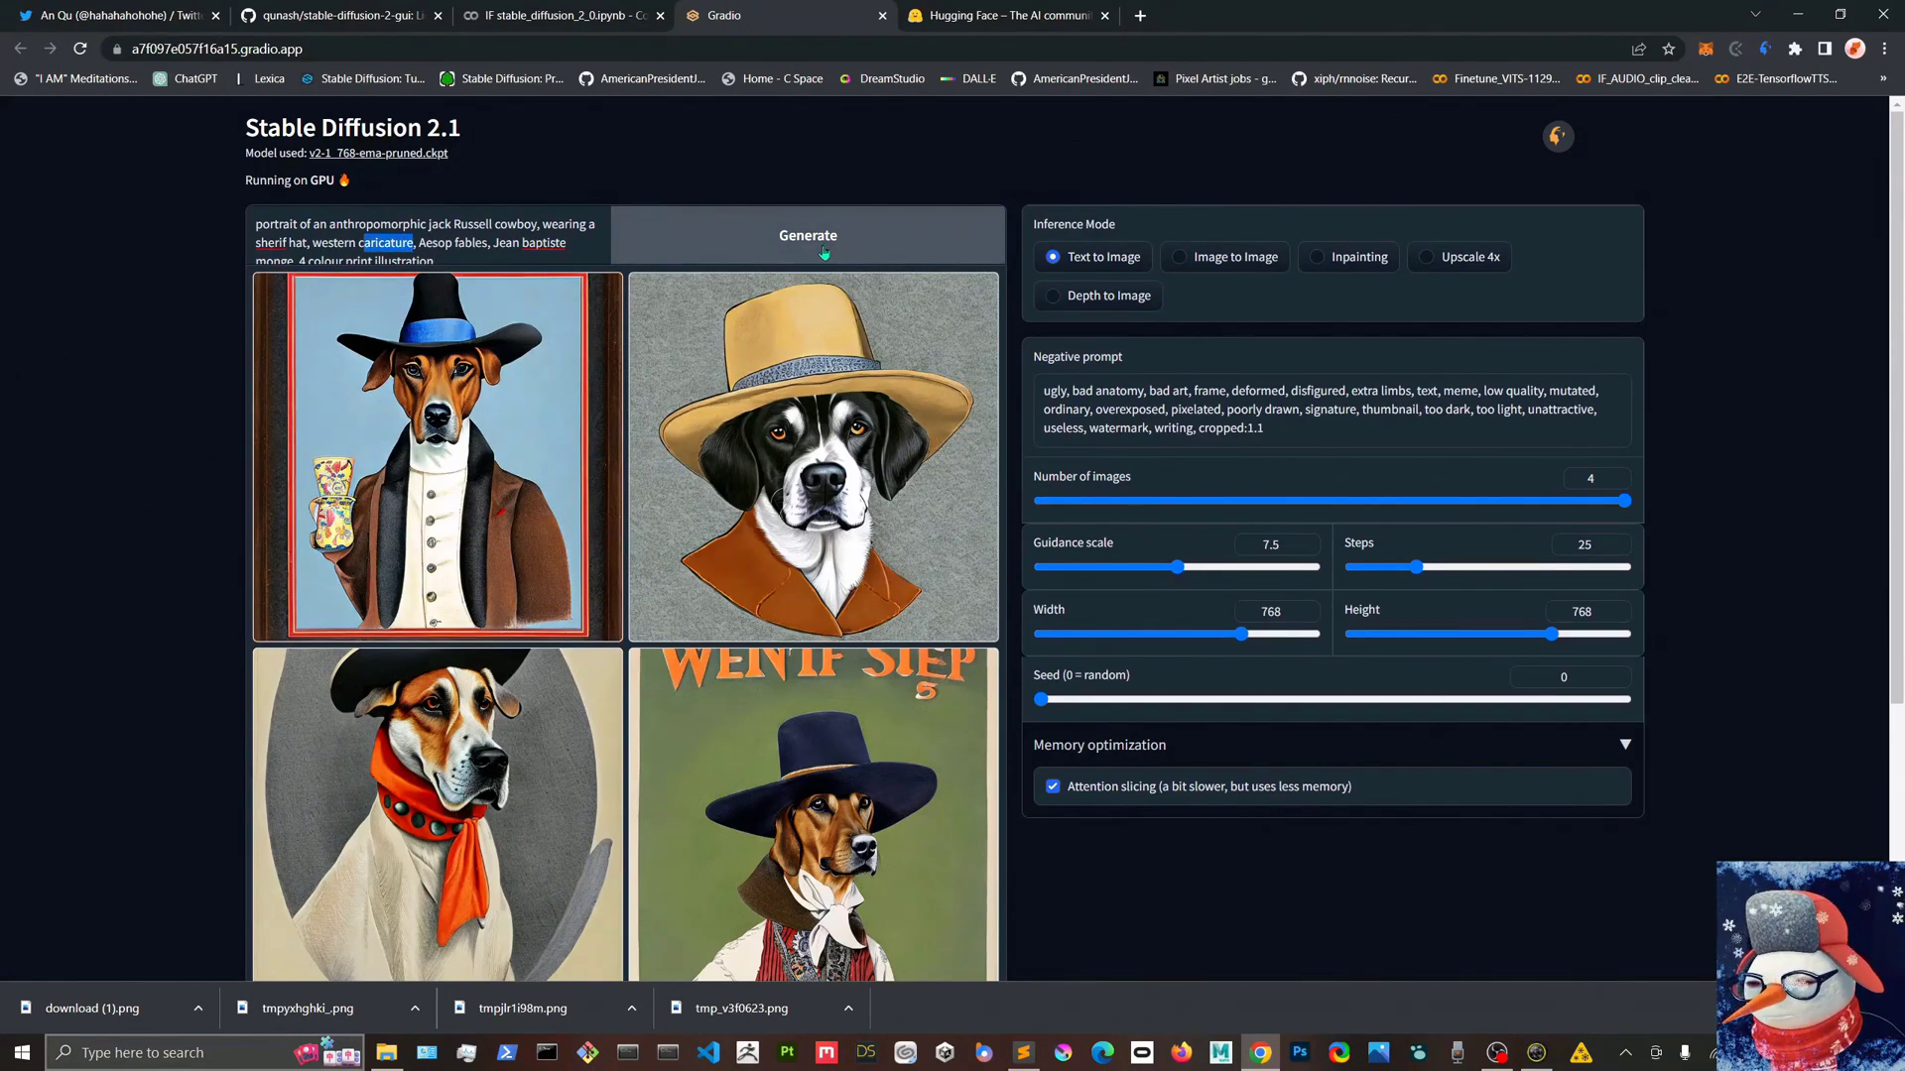
pyautogui.click(433, 246)
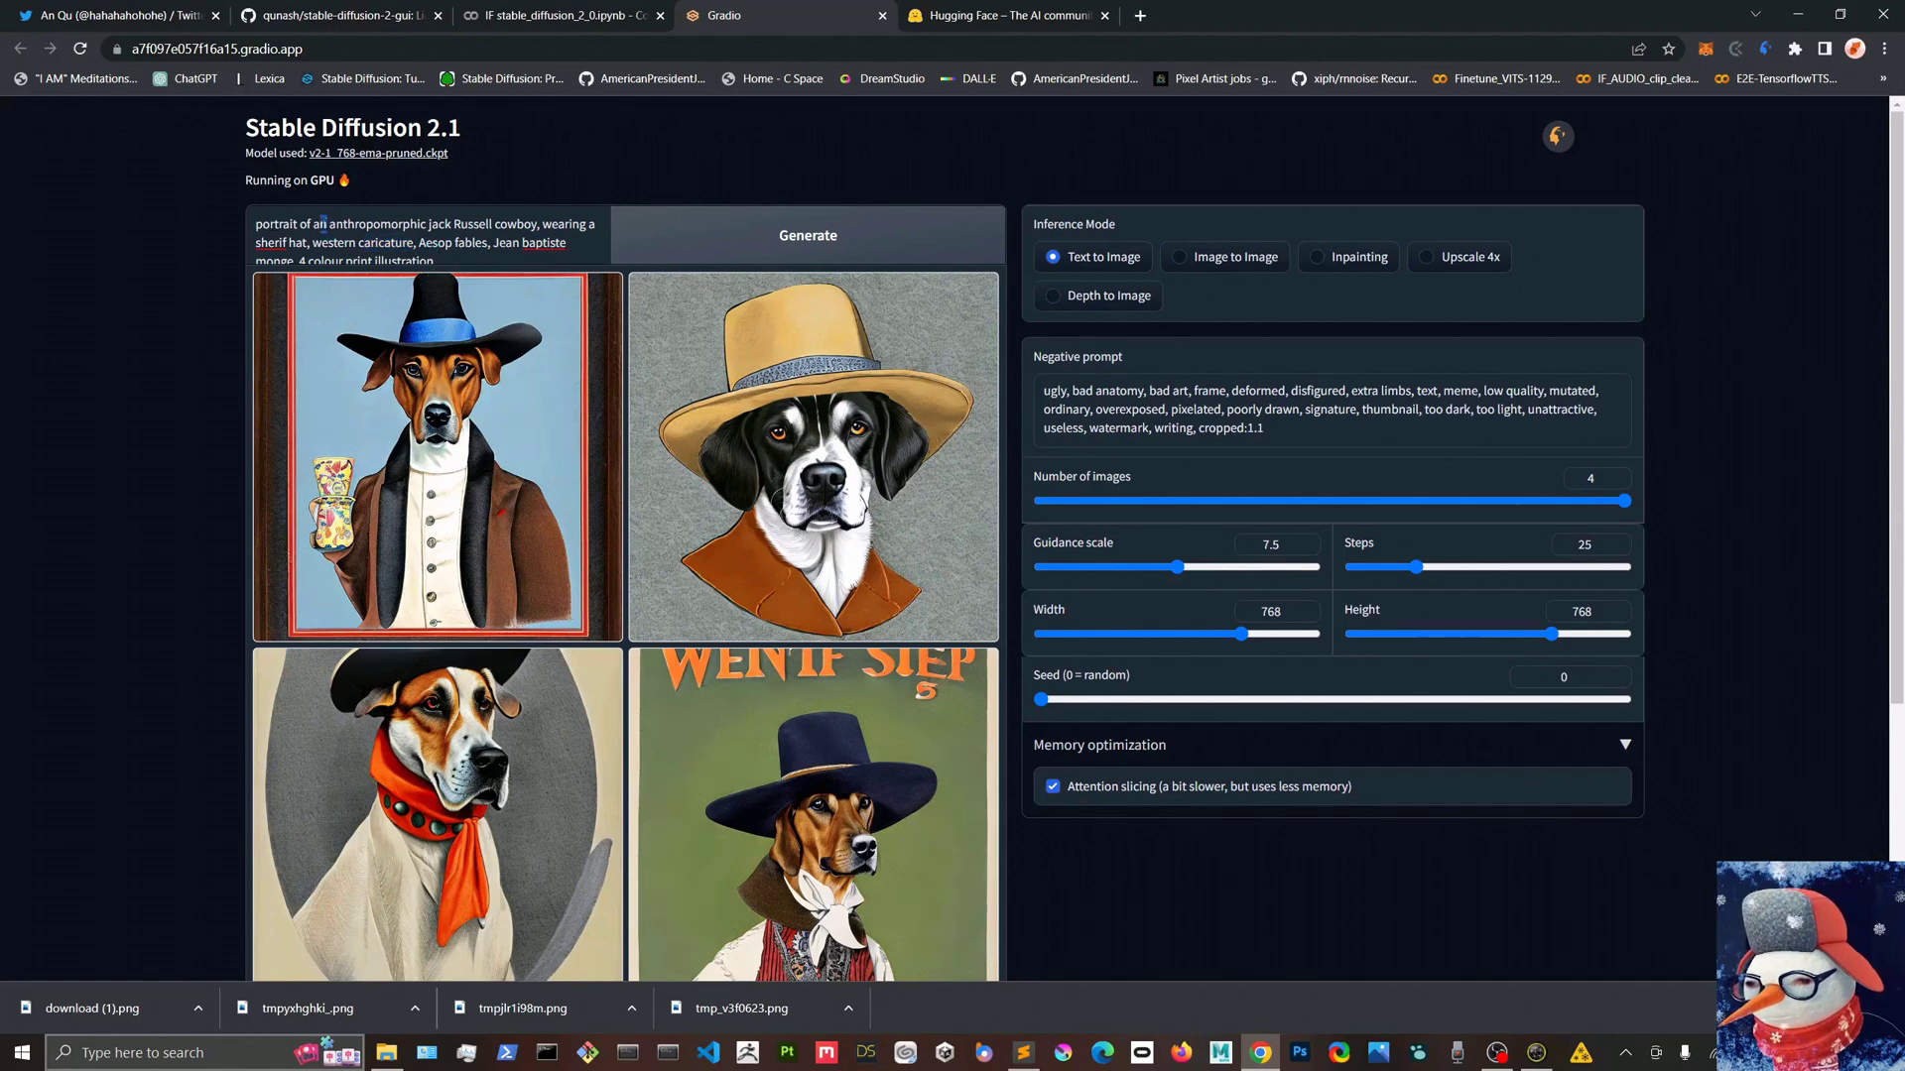
pyautogui.write('a distinguish')
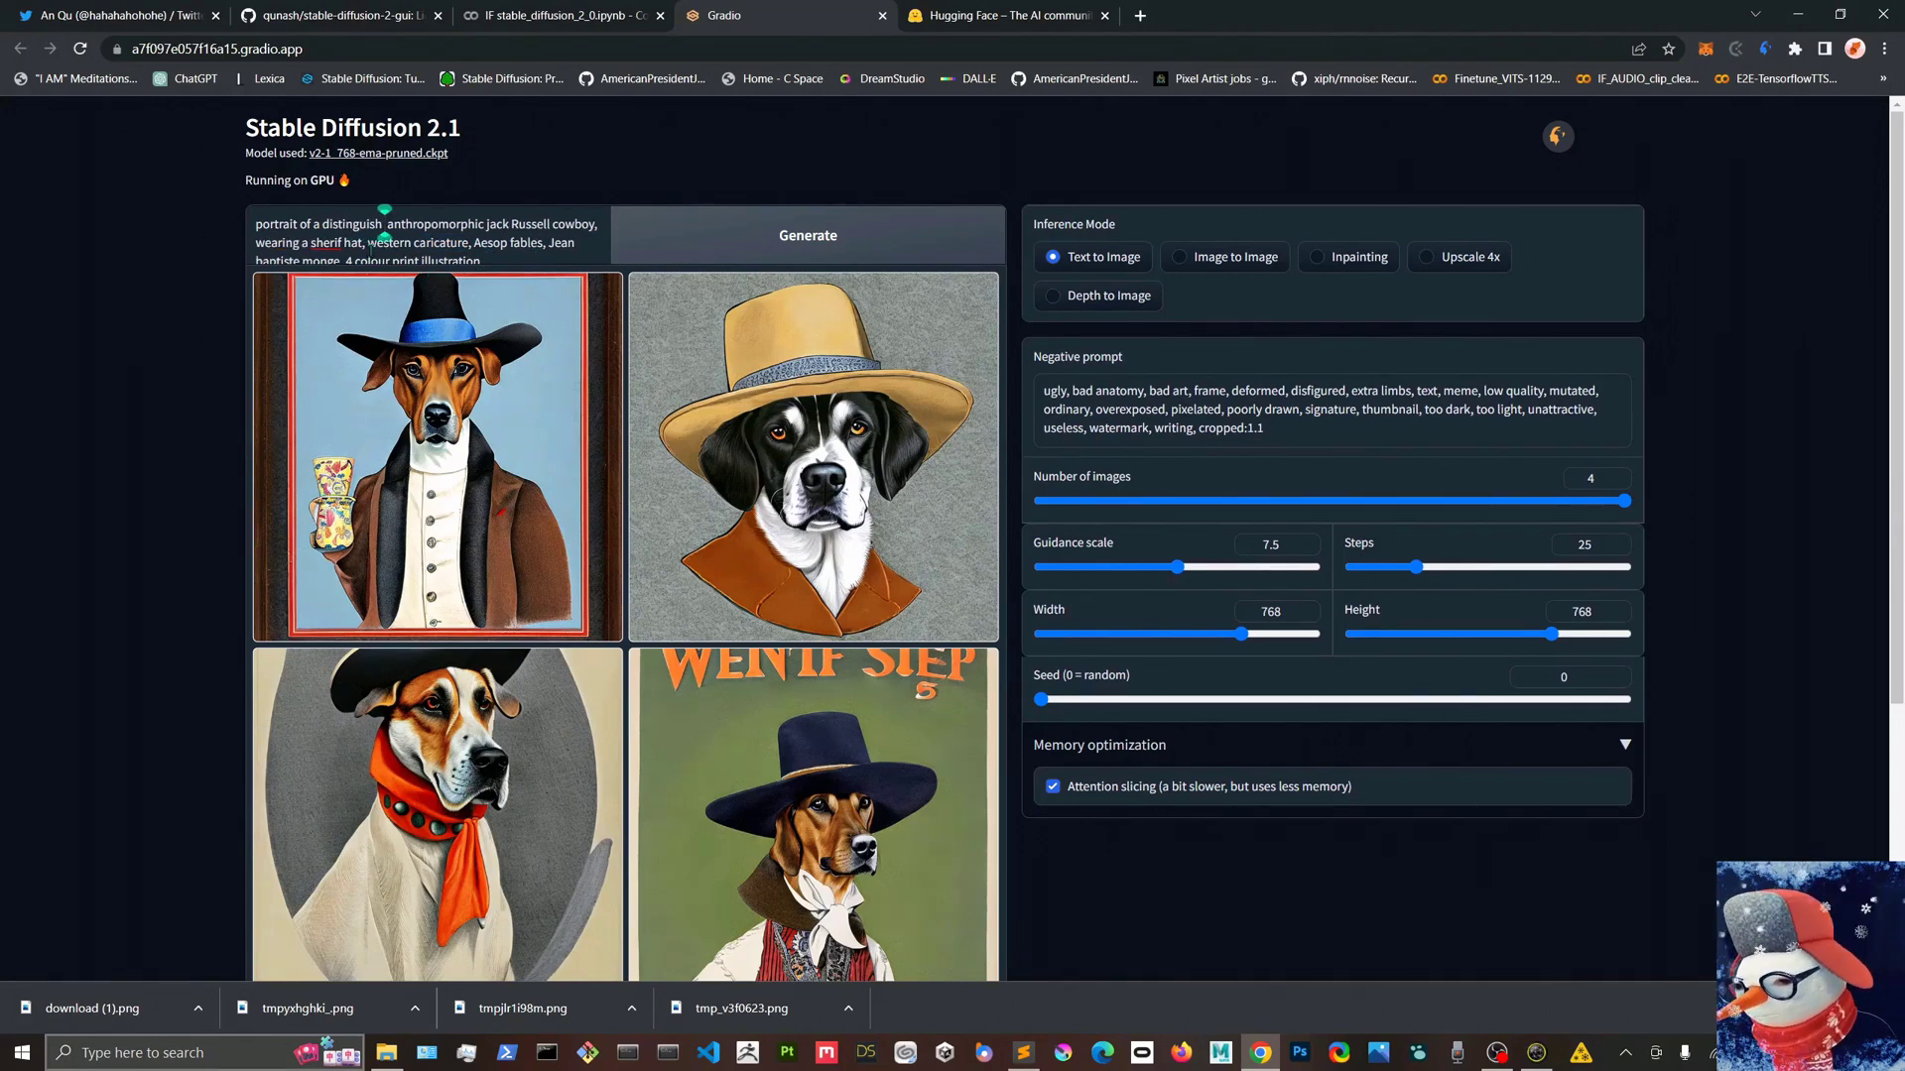
# Replace 'cowboy' with 'in' and 'sherif hat' with 'king crown,'.
pyautogui.doubleClick(573, 224)
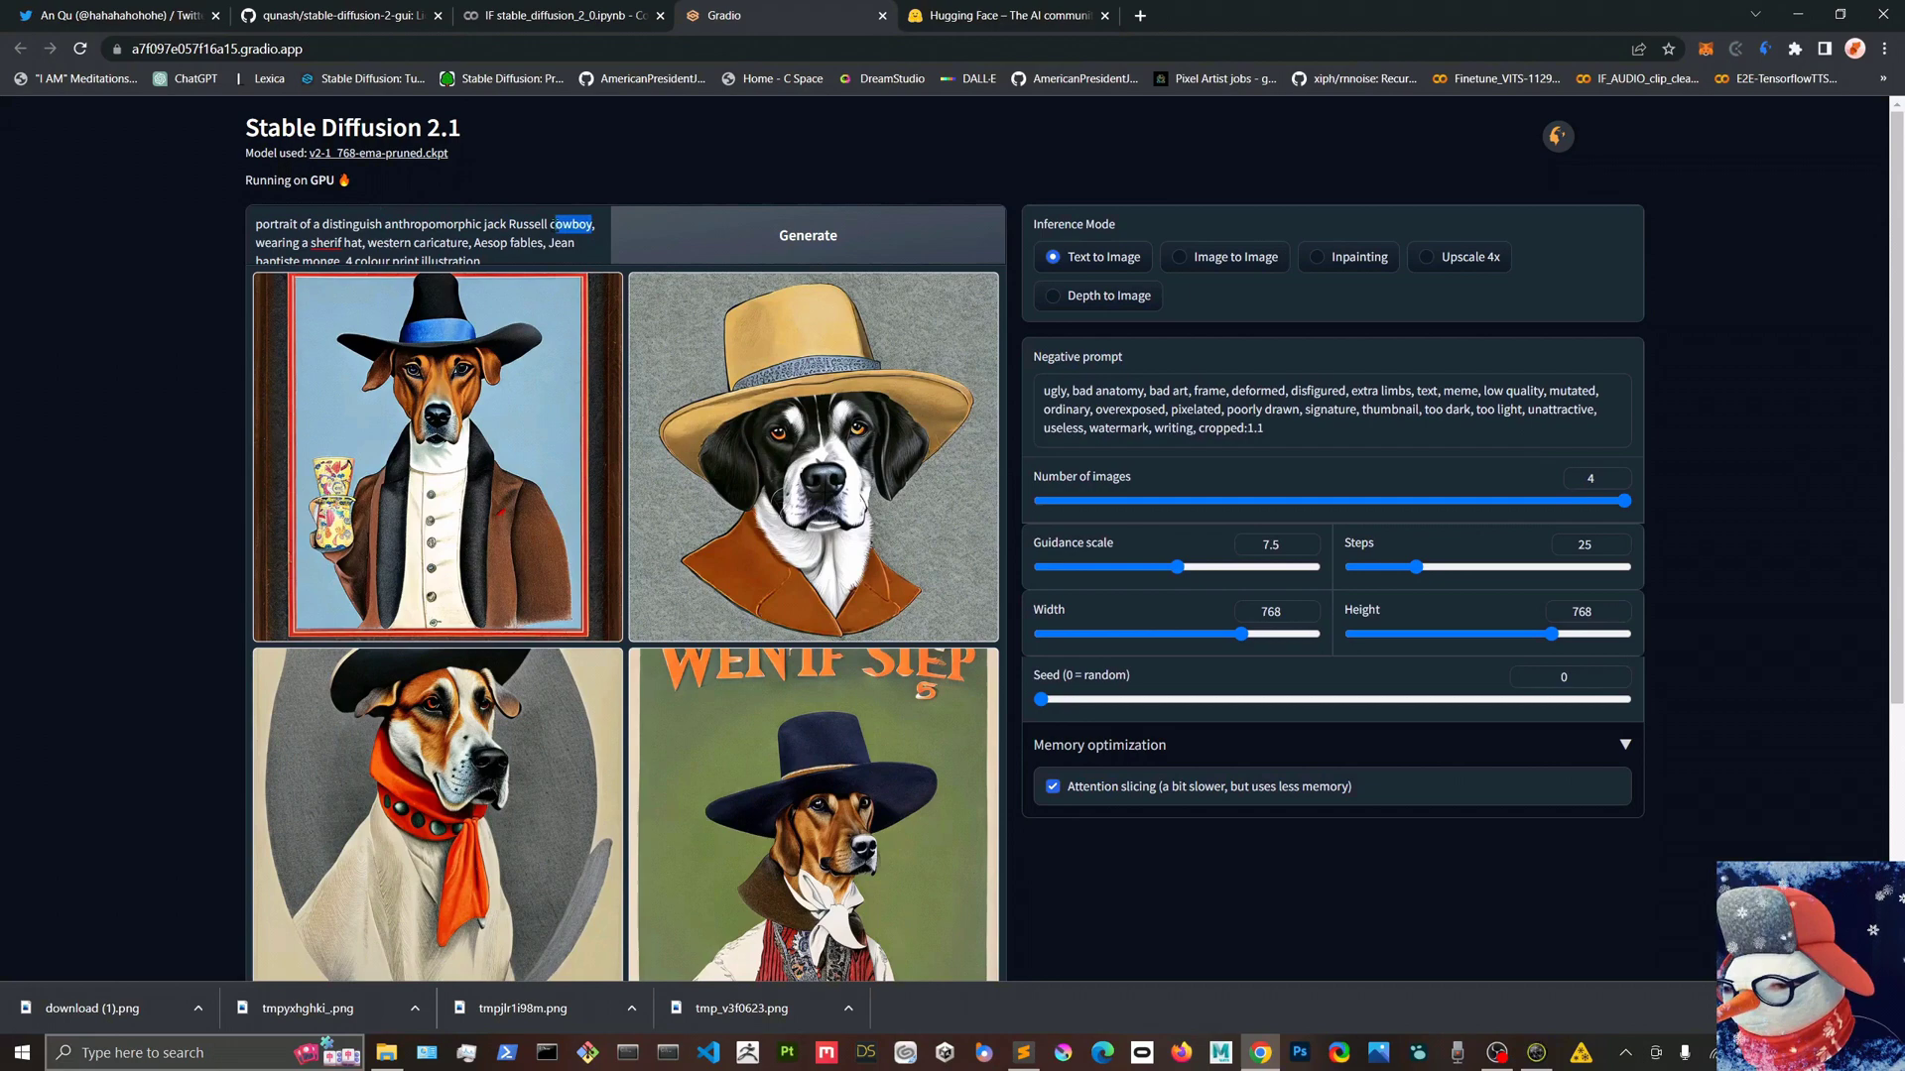
pyautogui.write('ing')
pyautogui.moveTo(310, 243); pyautogui.dragTo(365, 244)
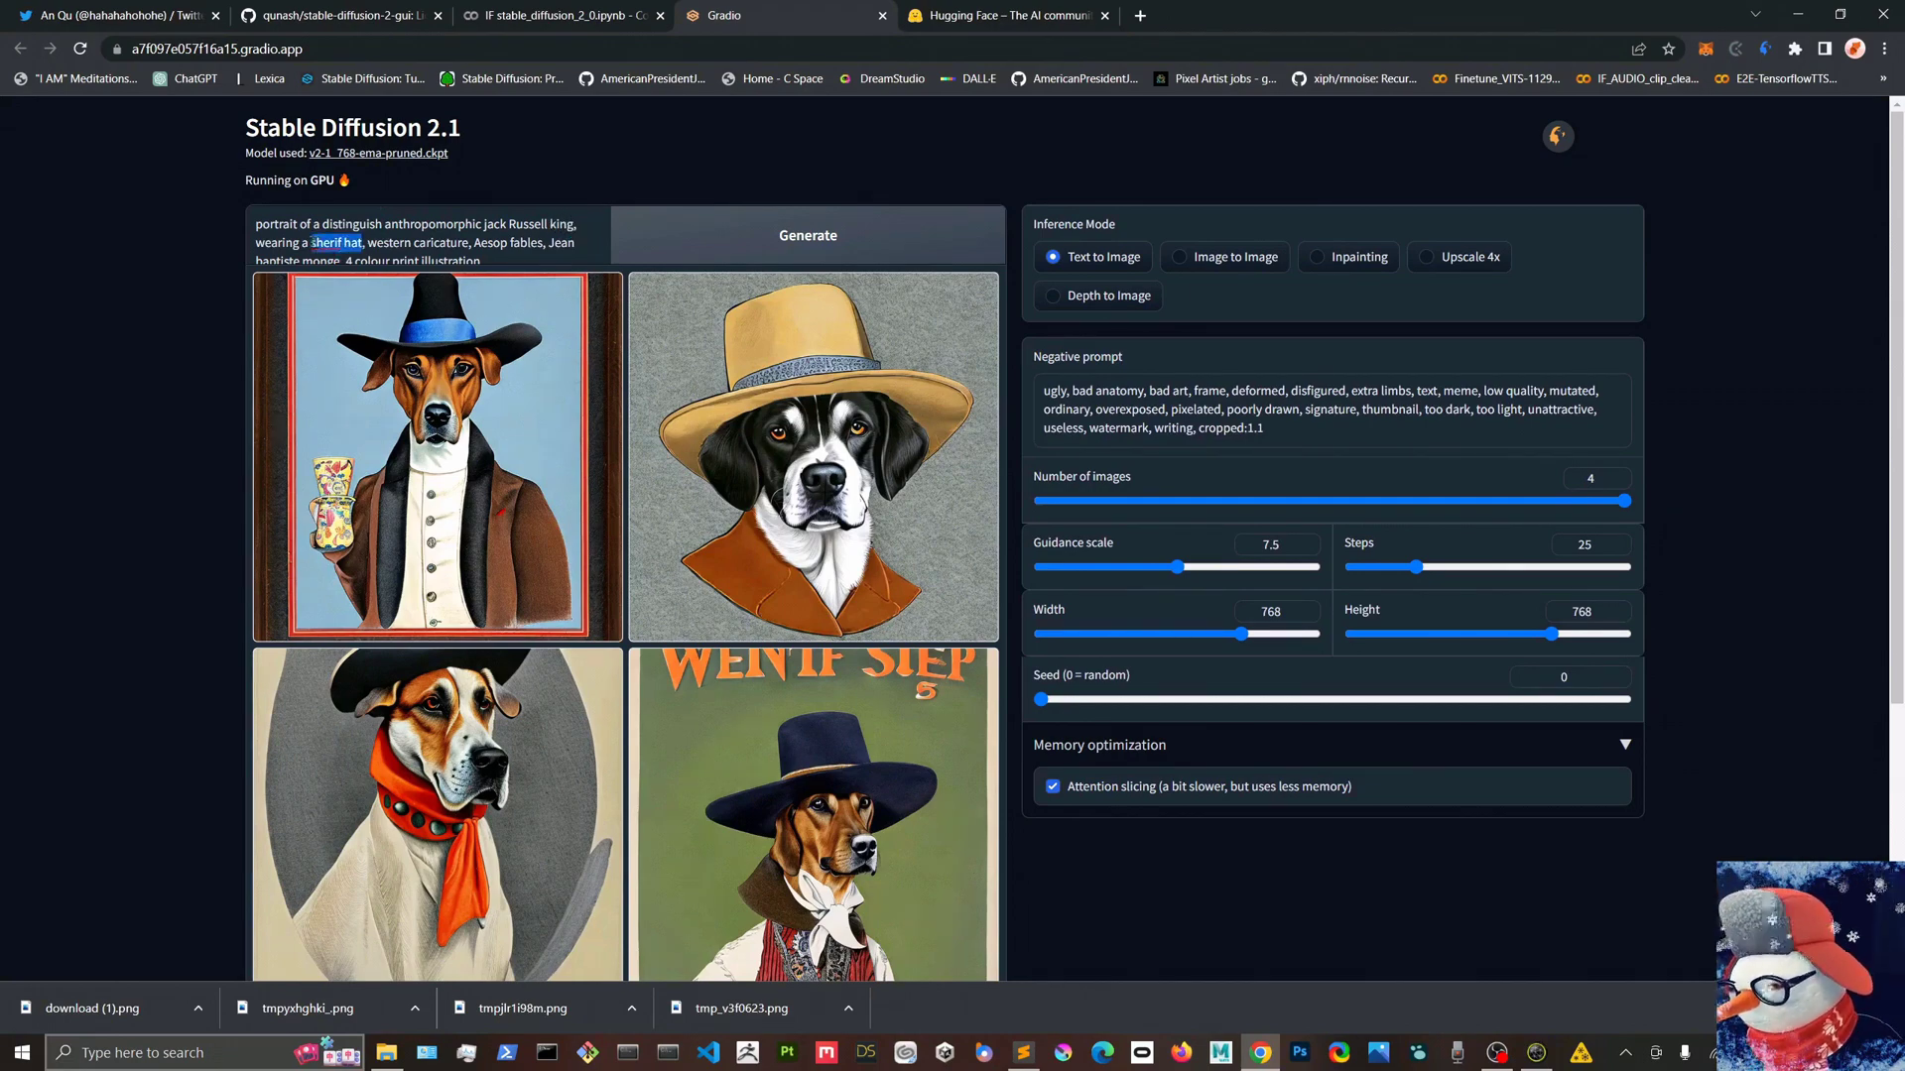
pyautogui.write('king crown,')
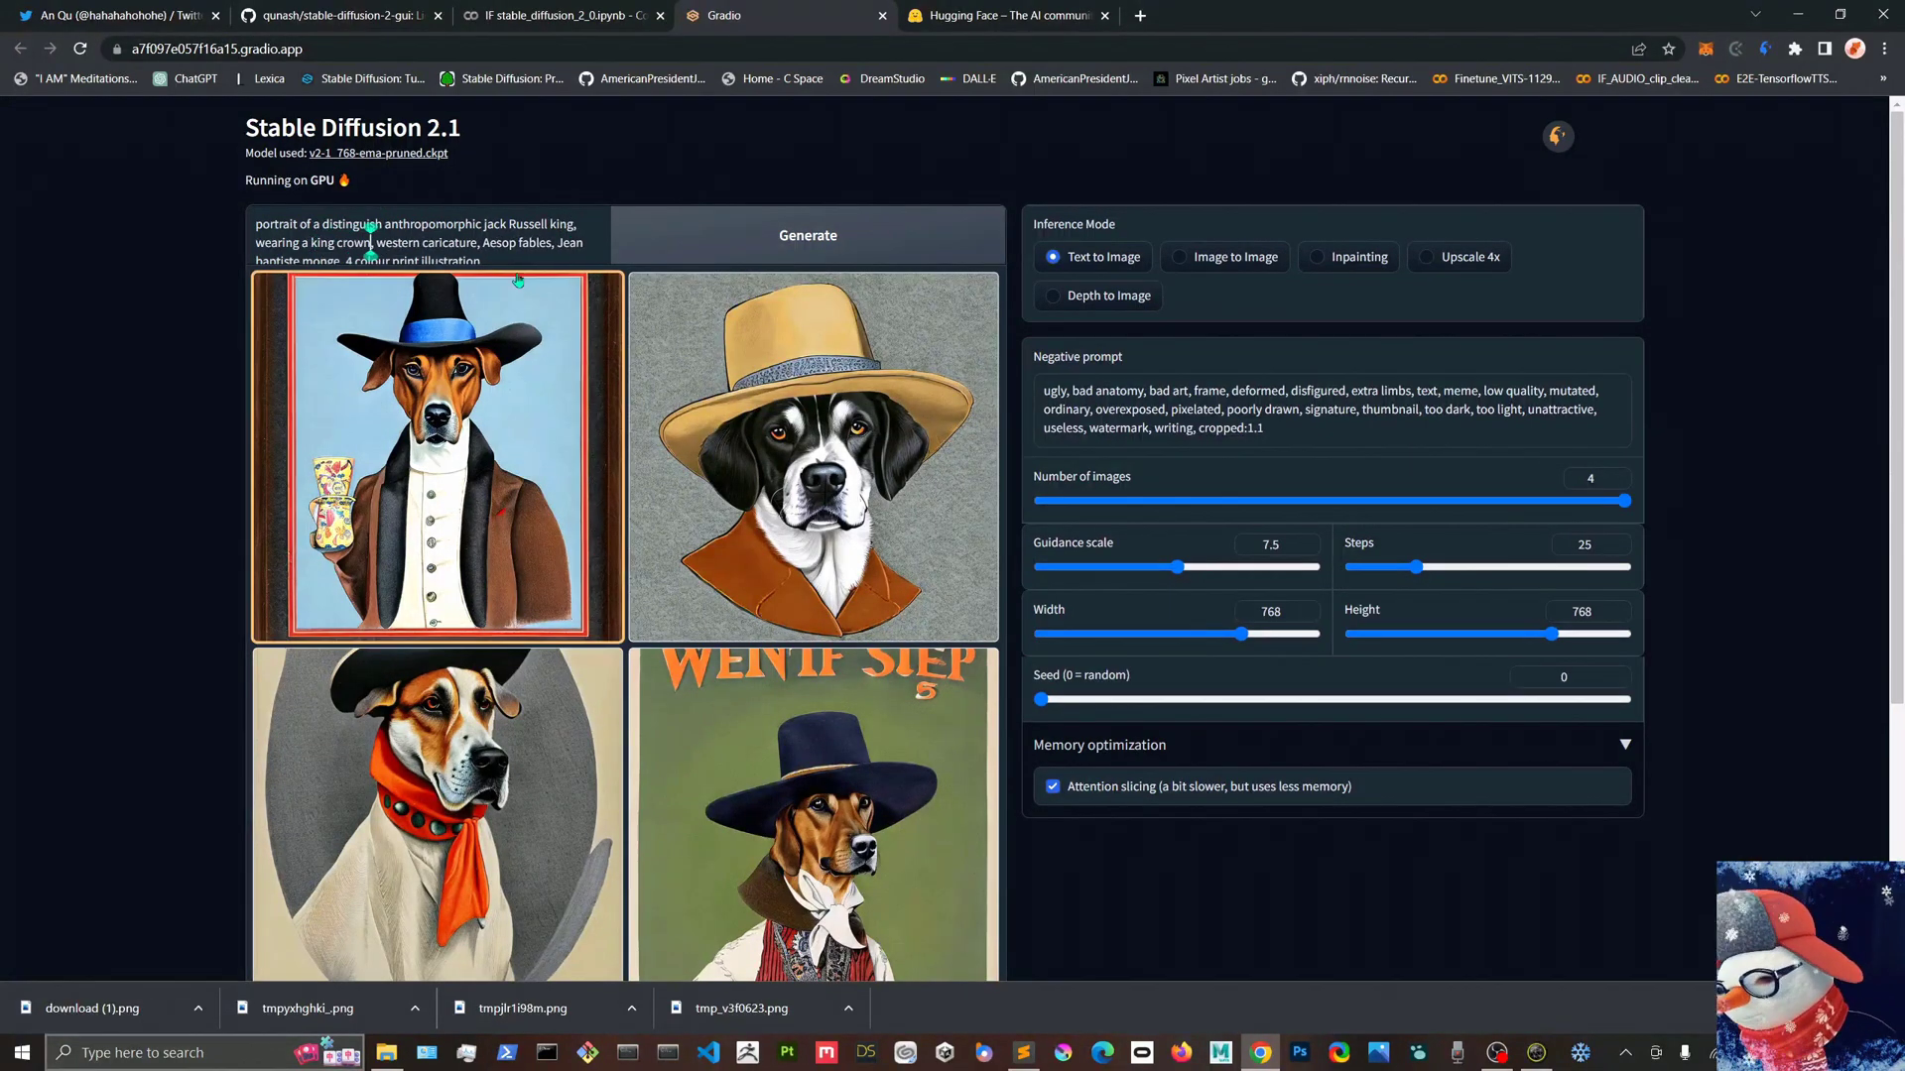
# Swap in 'fantasy kingdom' and 'castle in the background,' and generate the king images.
pyautogui.doubleClick(378, 227)
pyautogui.write('fantasy')
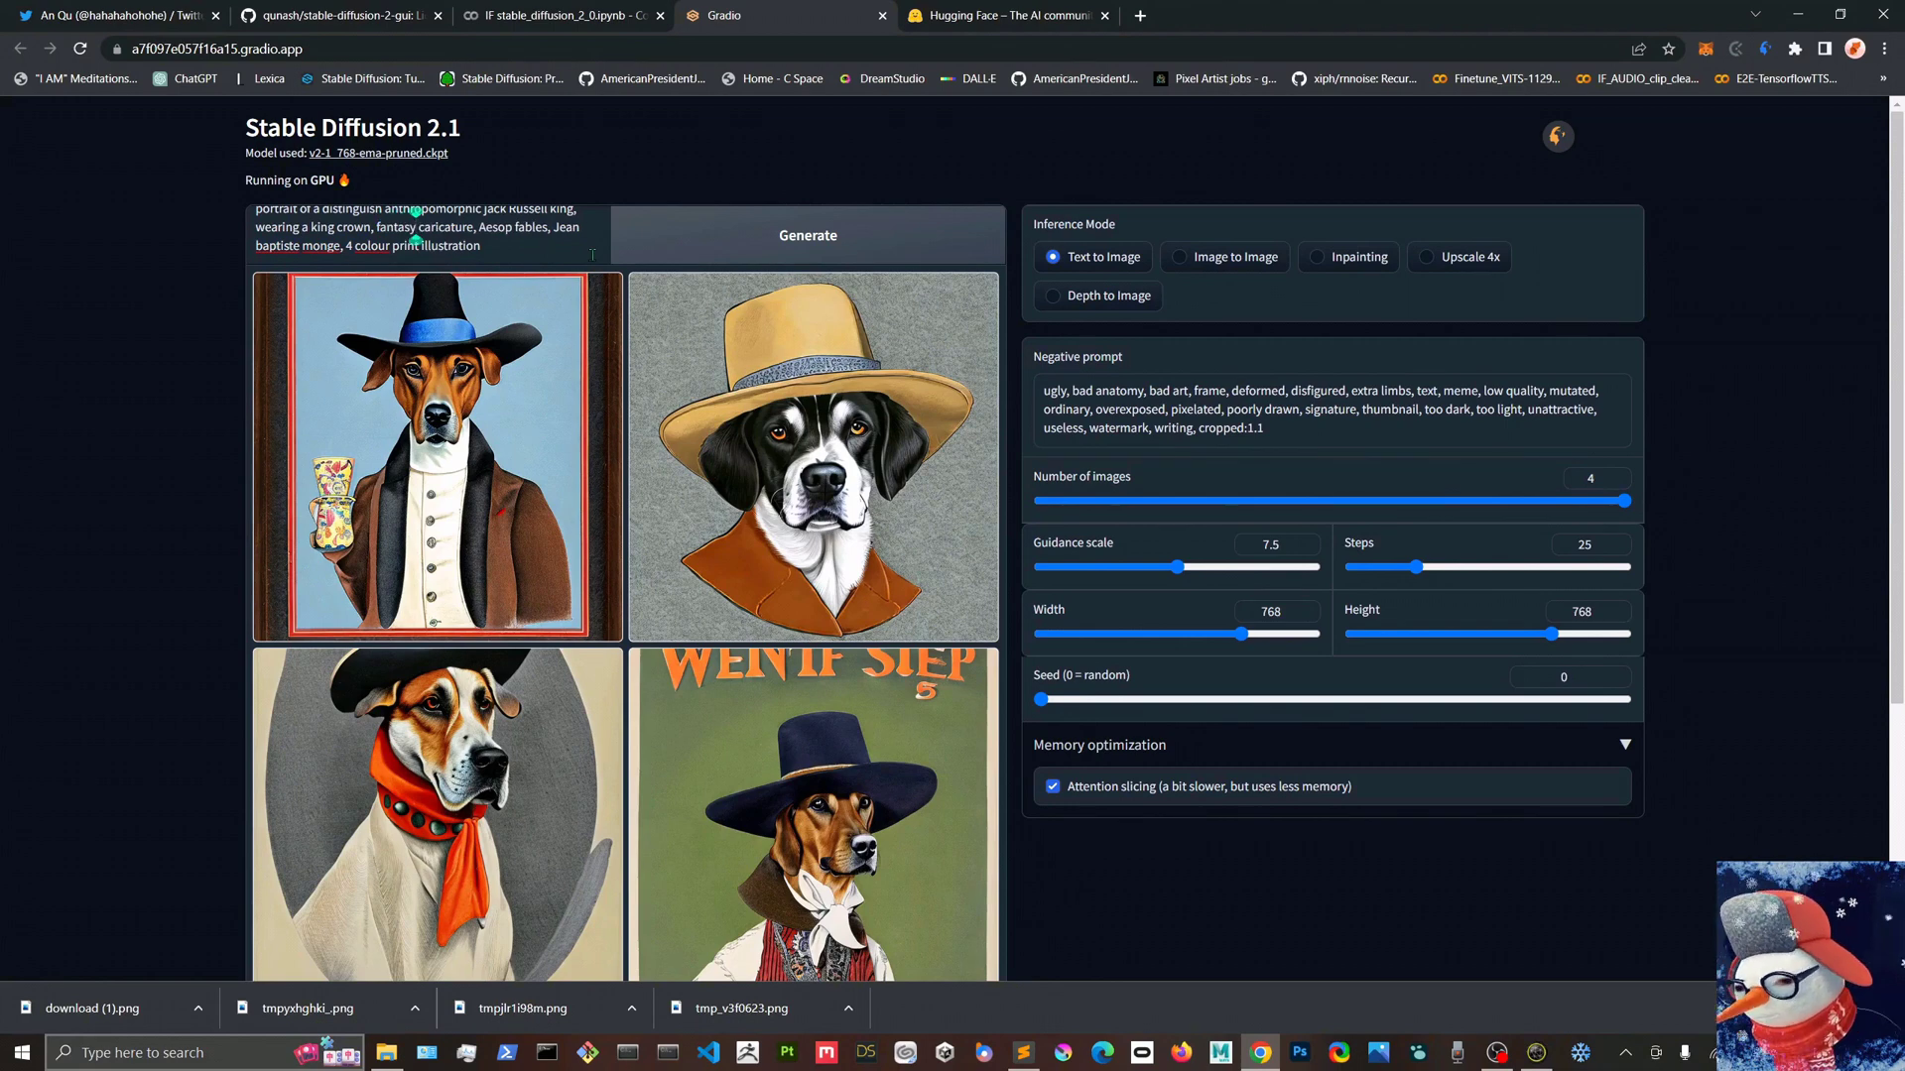
pyautogui.doubleClick(441, 227)
pyautogui.write('kingdom')
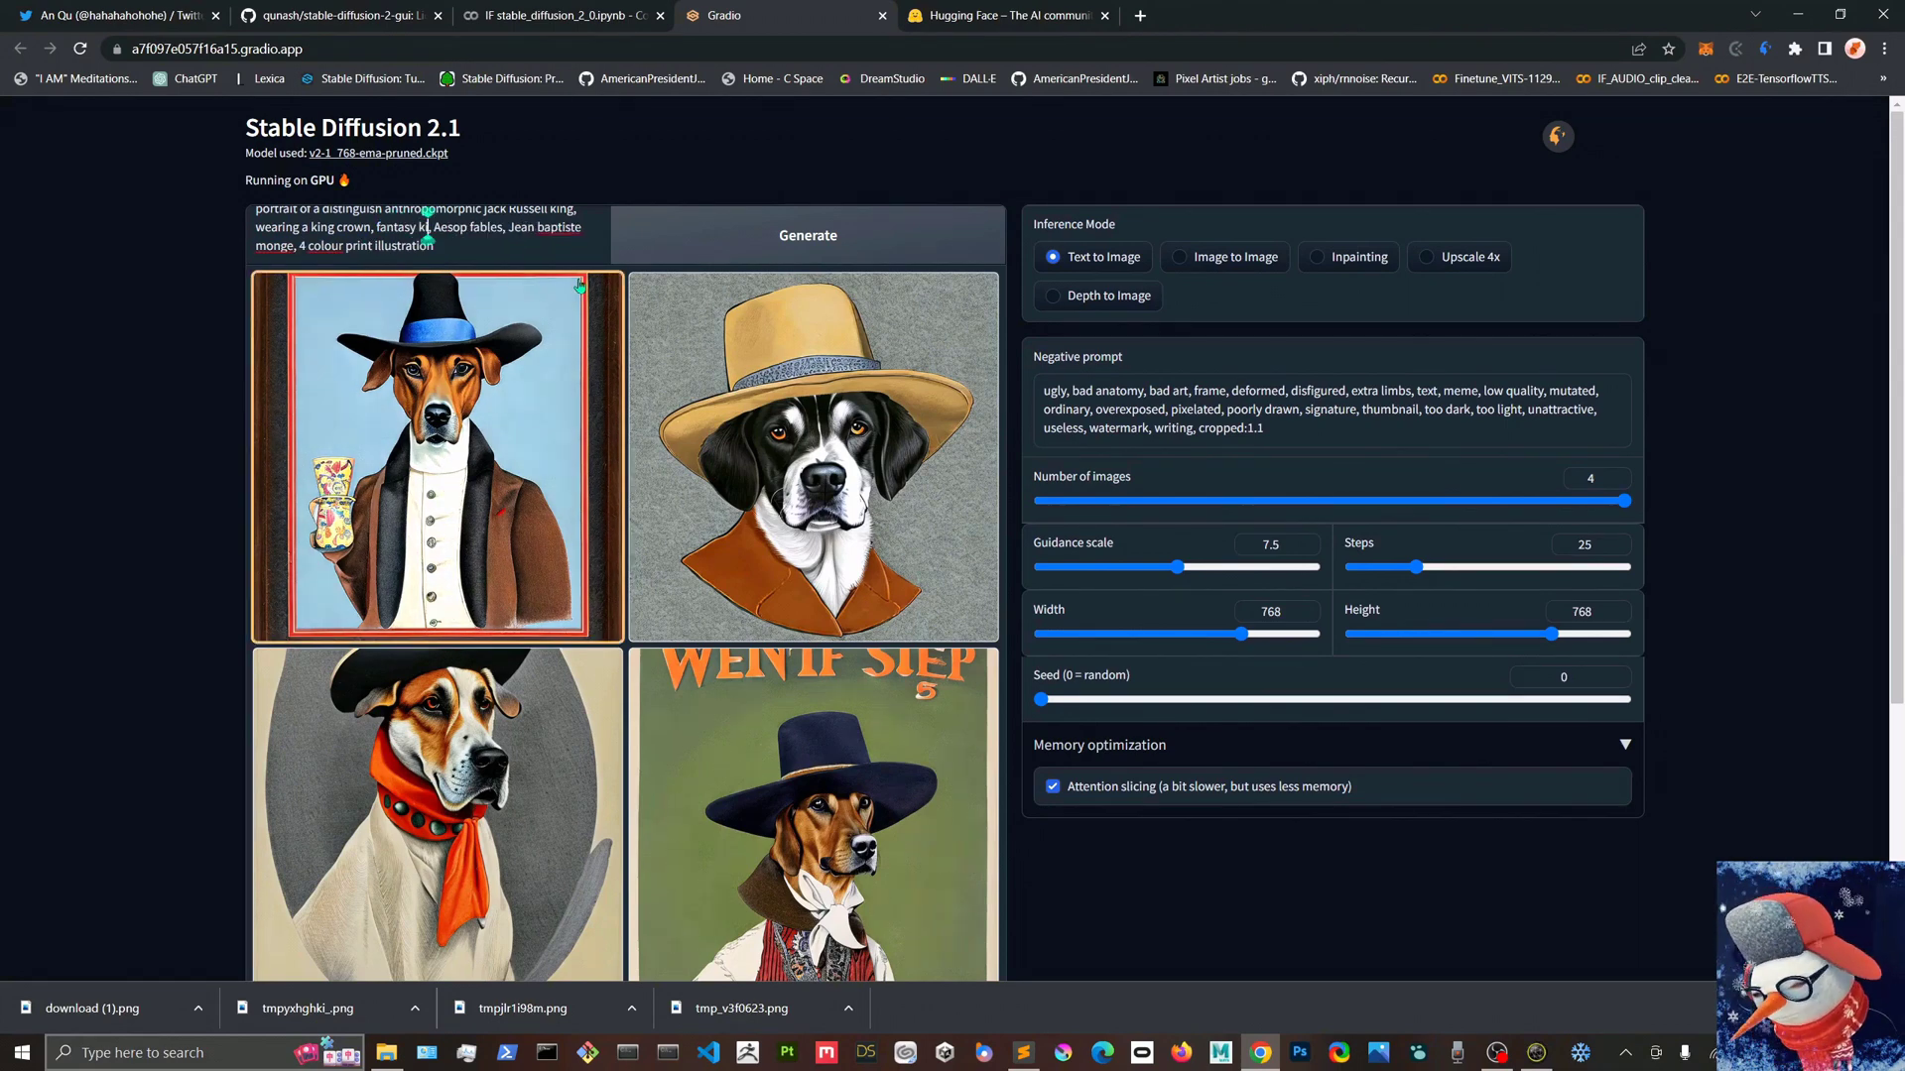
pyautogui.moveTo(470, 227); pyautogui.dragTo(545, 228)
pyautogui.write('castle in t')
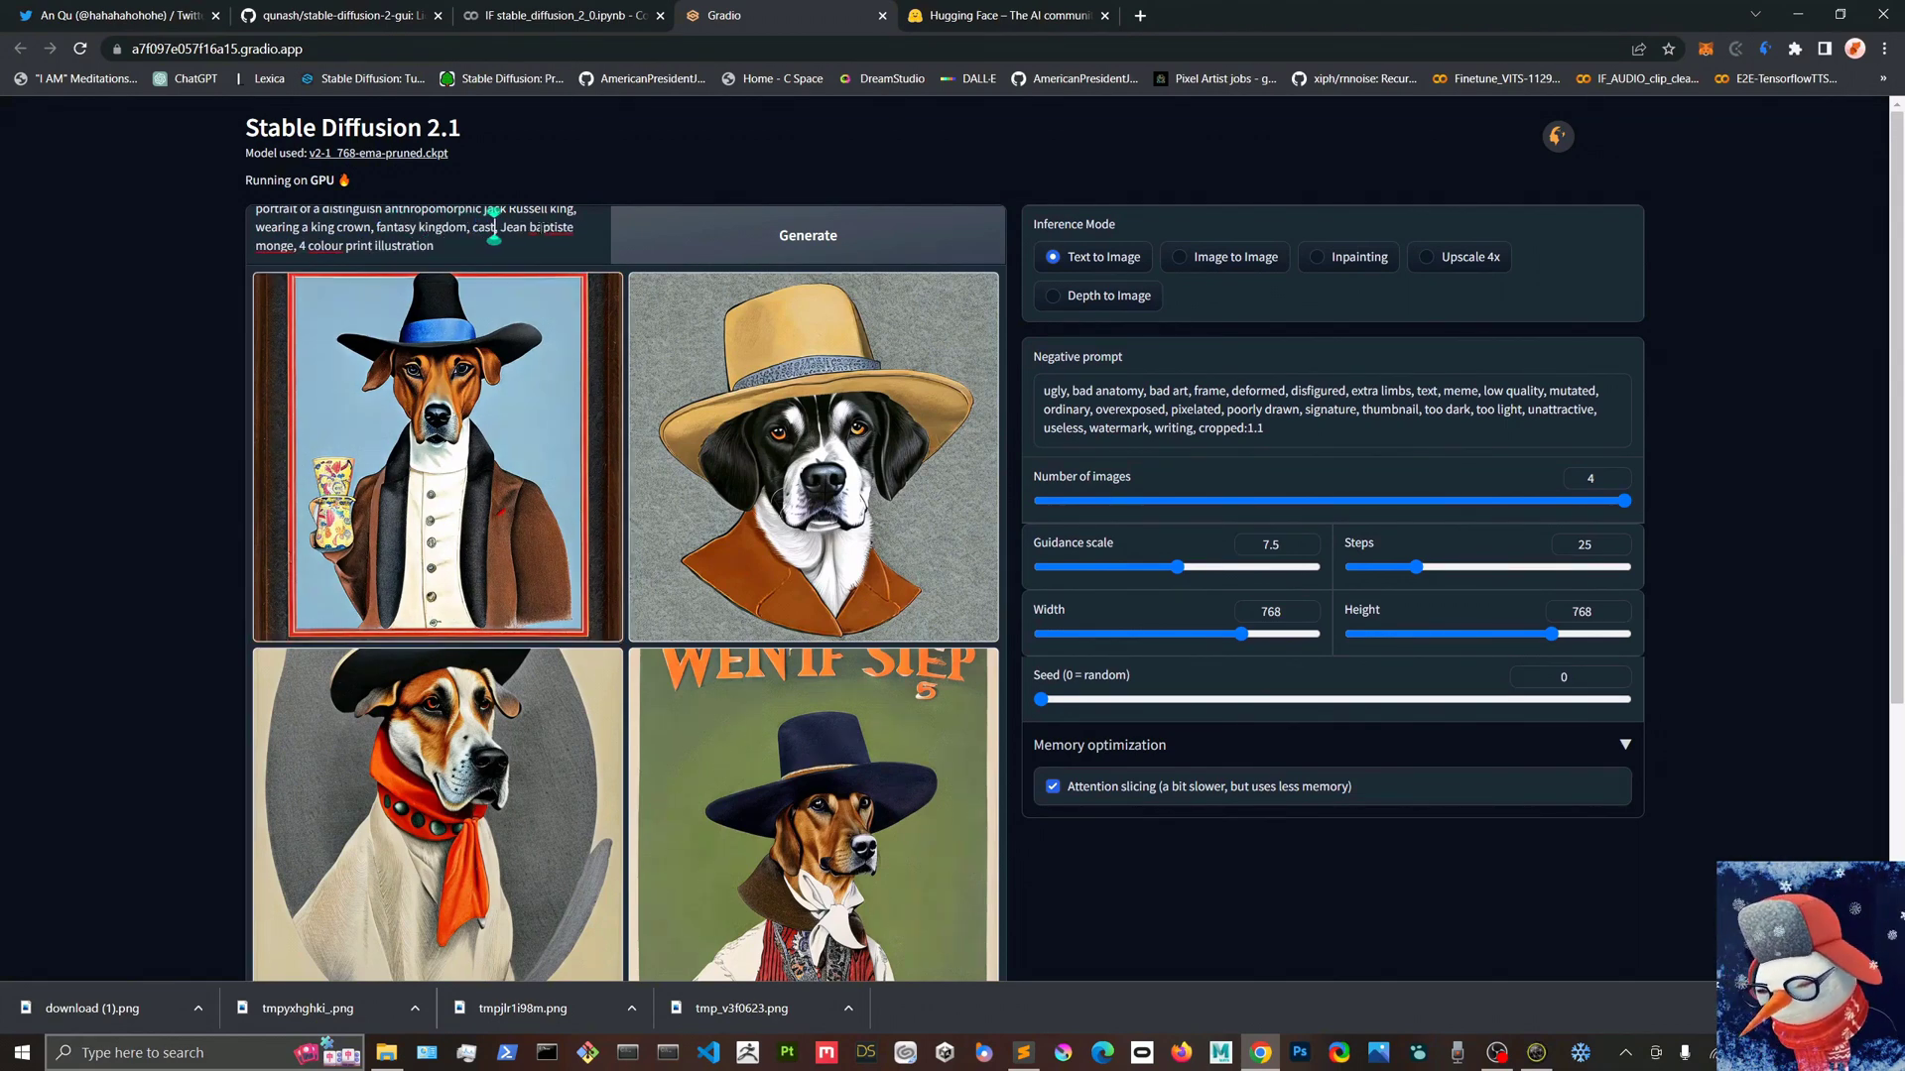
pyautogui.write('he background,')
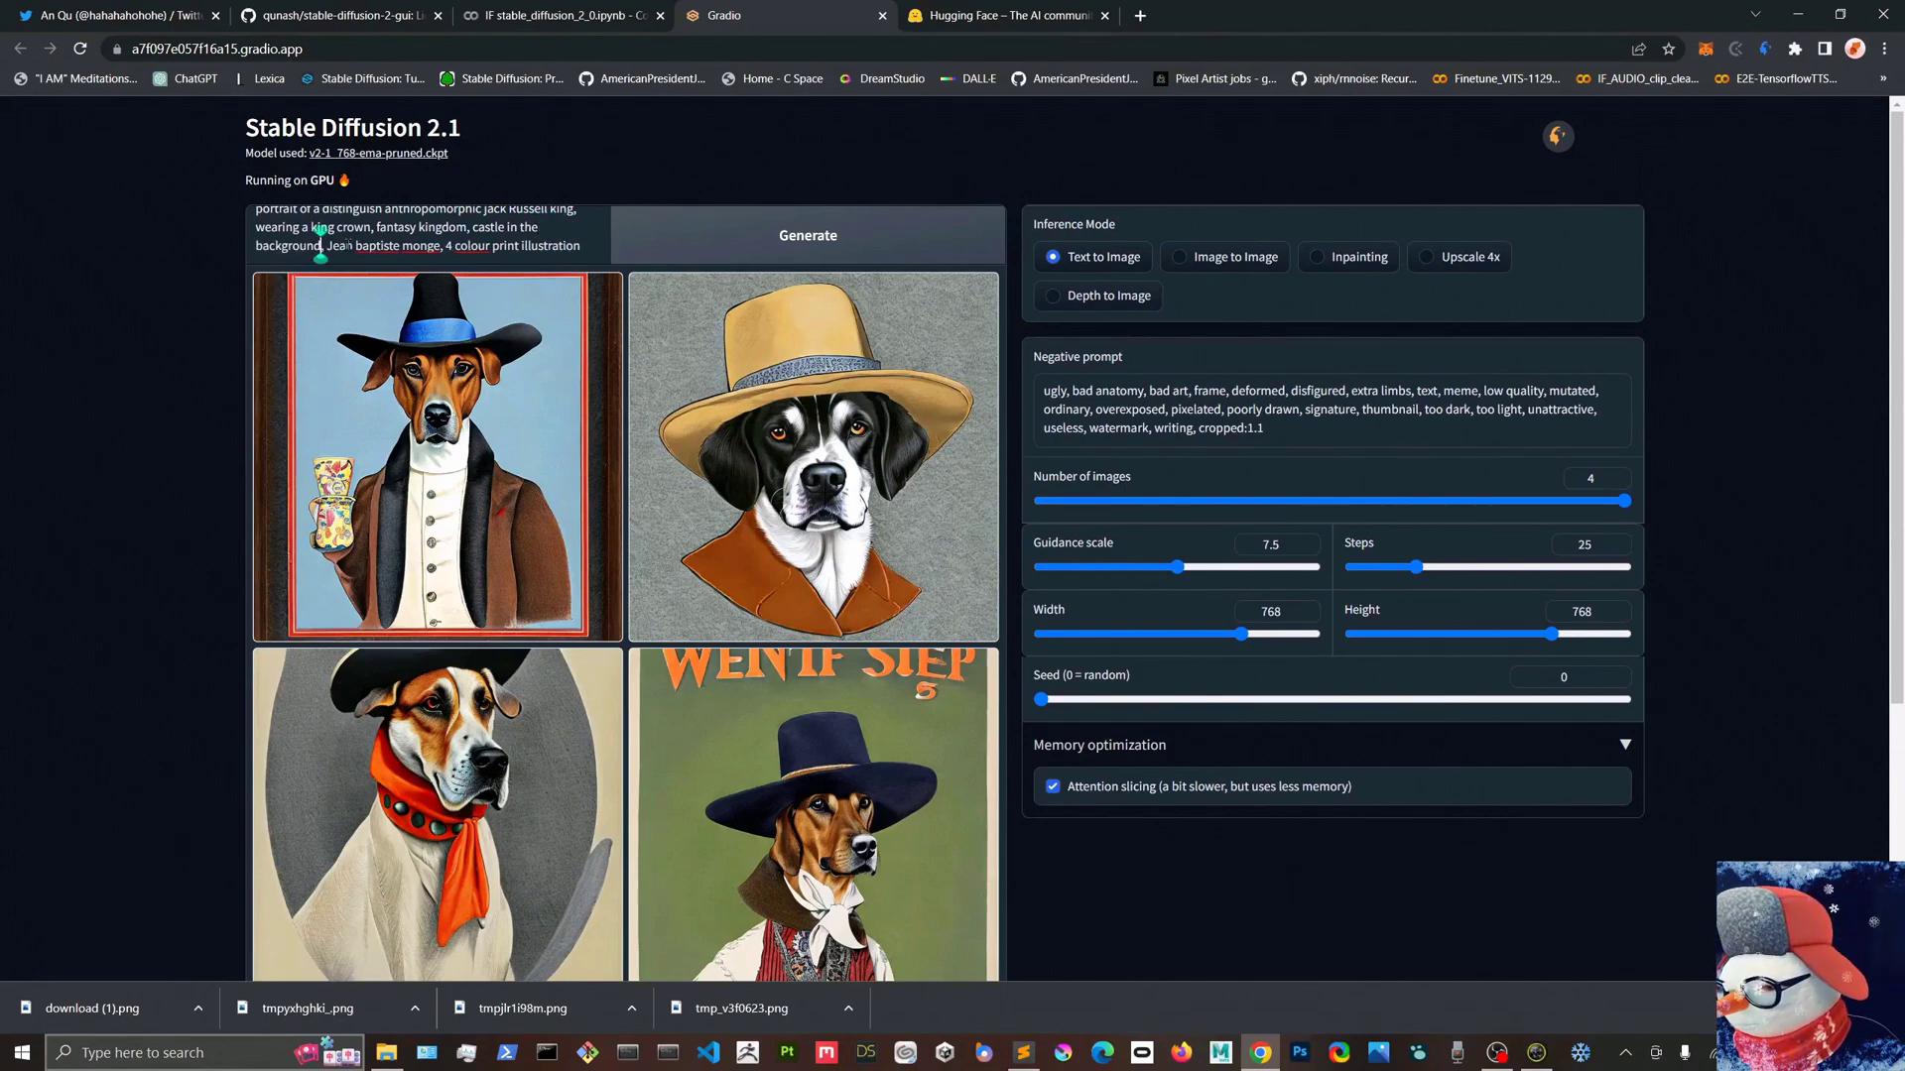
pyautogui.moveTo(440, 246); pyautogui.dragTo(331, 246)
pyautogui.click(870, 238)
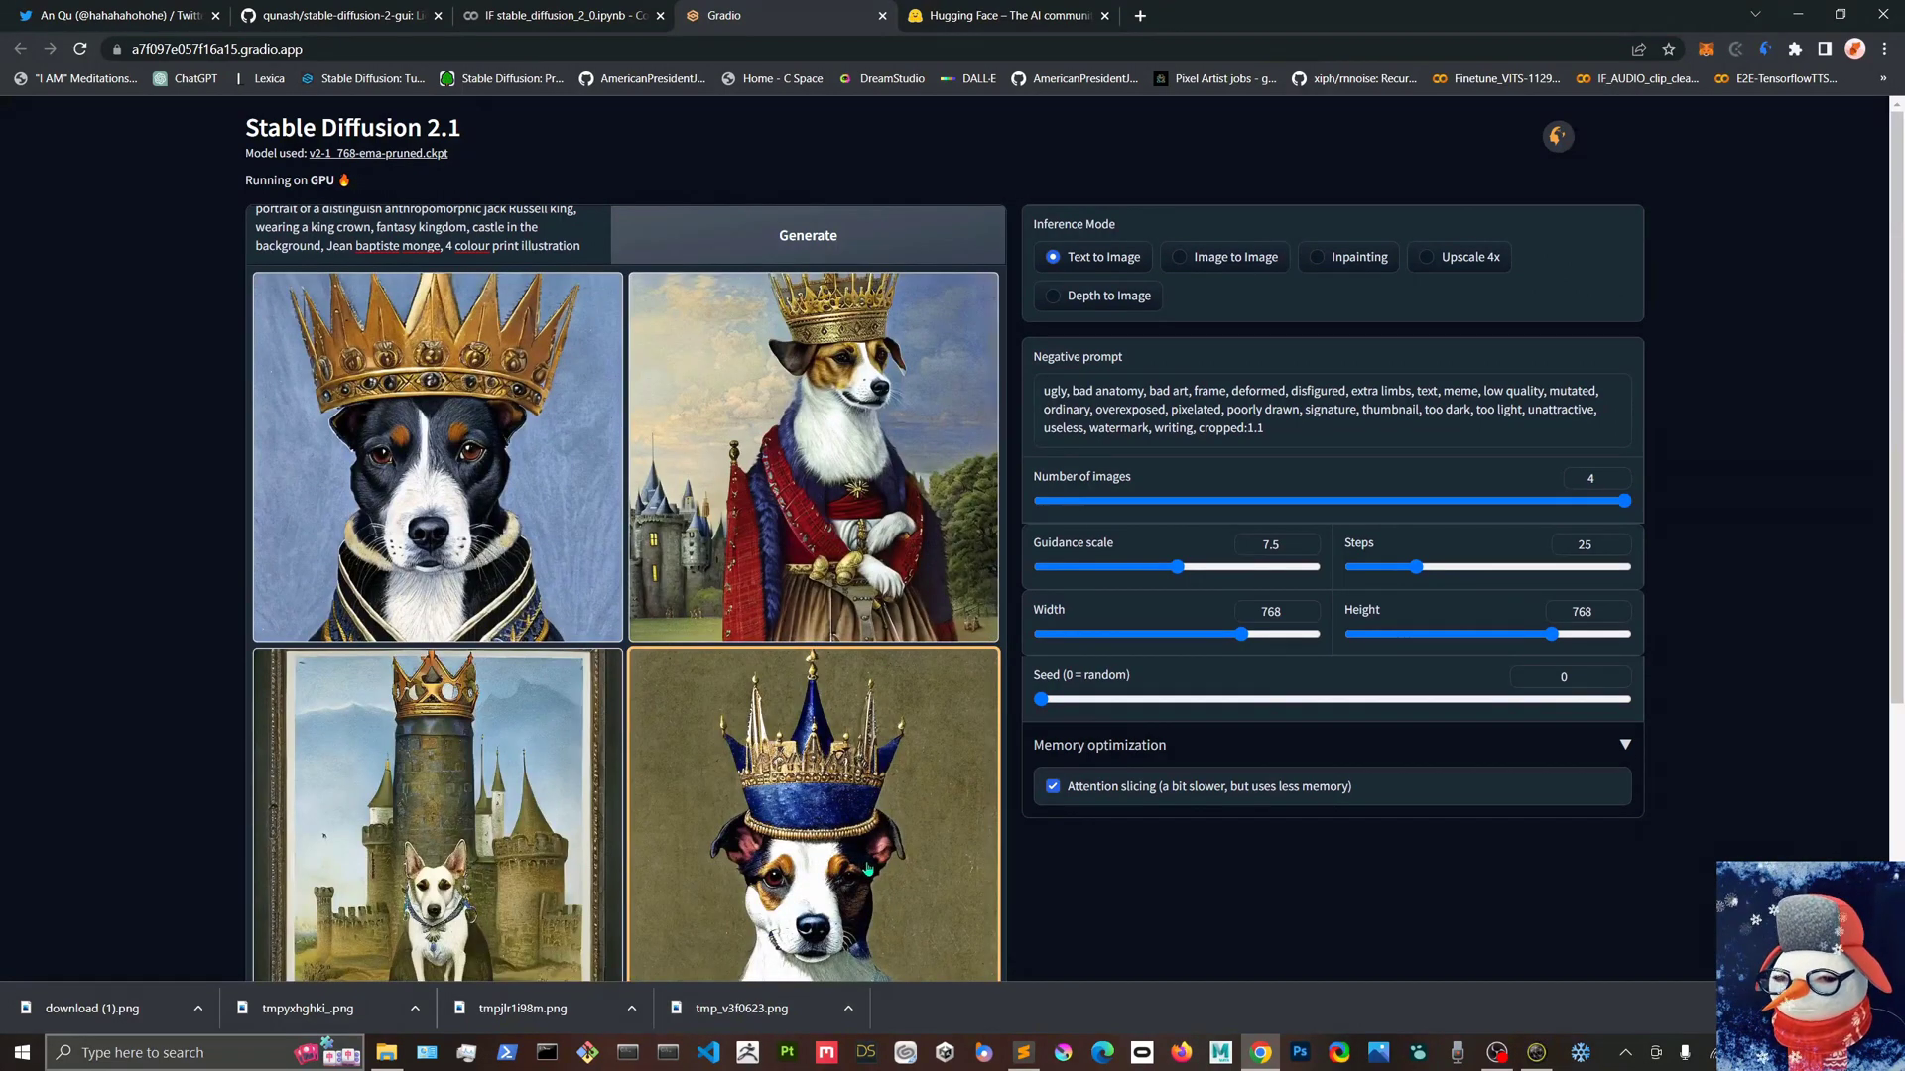
# Inspect each of the four crowned Jack Russell images enlarged.
pyautogui.scroll(-3, 867, 869)
pyautogui.scroll(3, 820, 689)
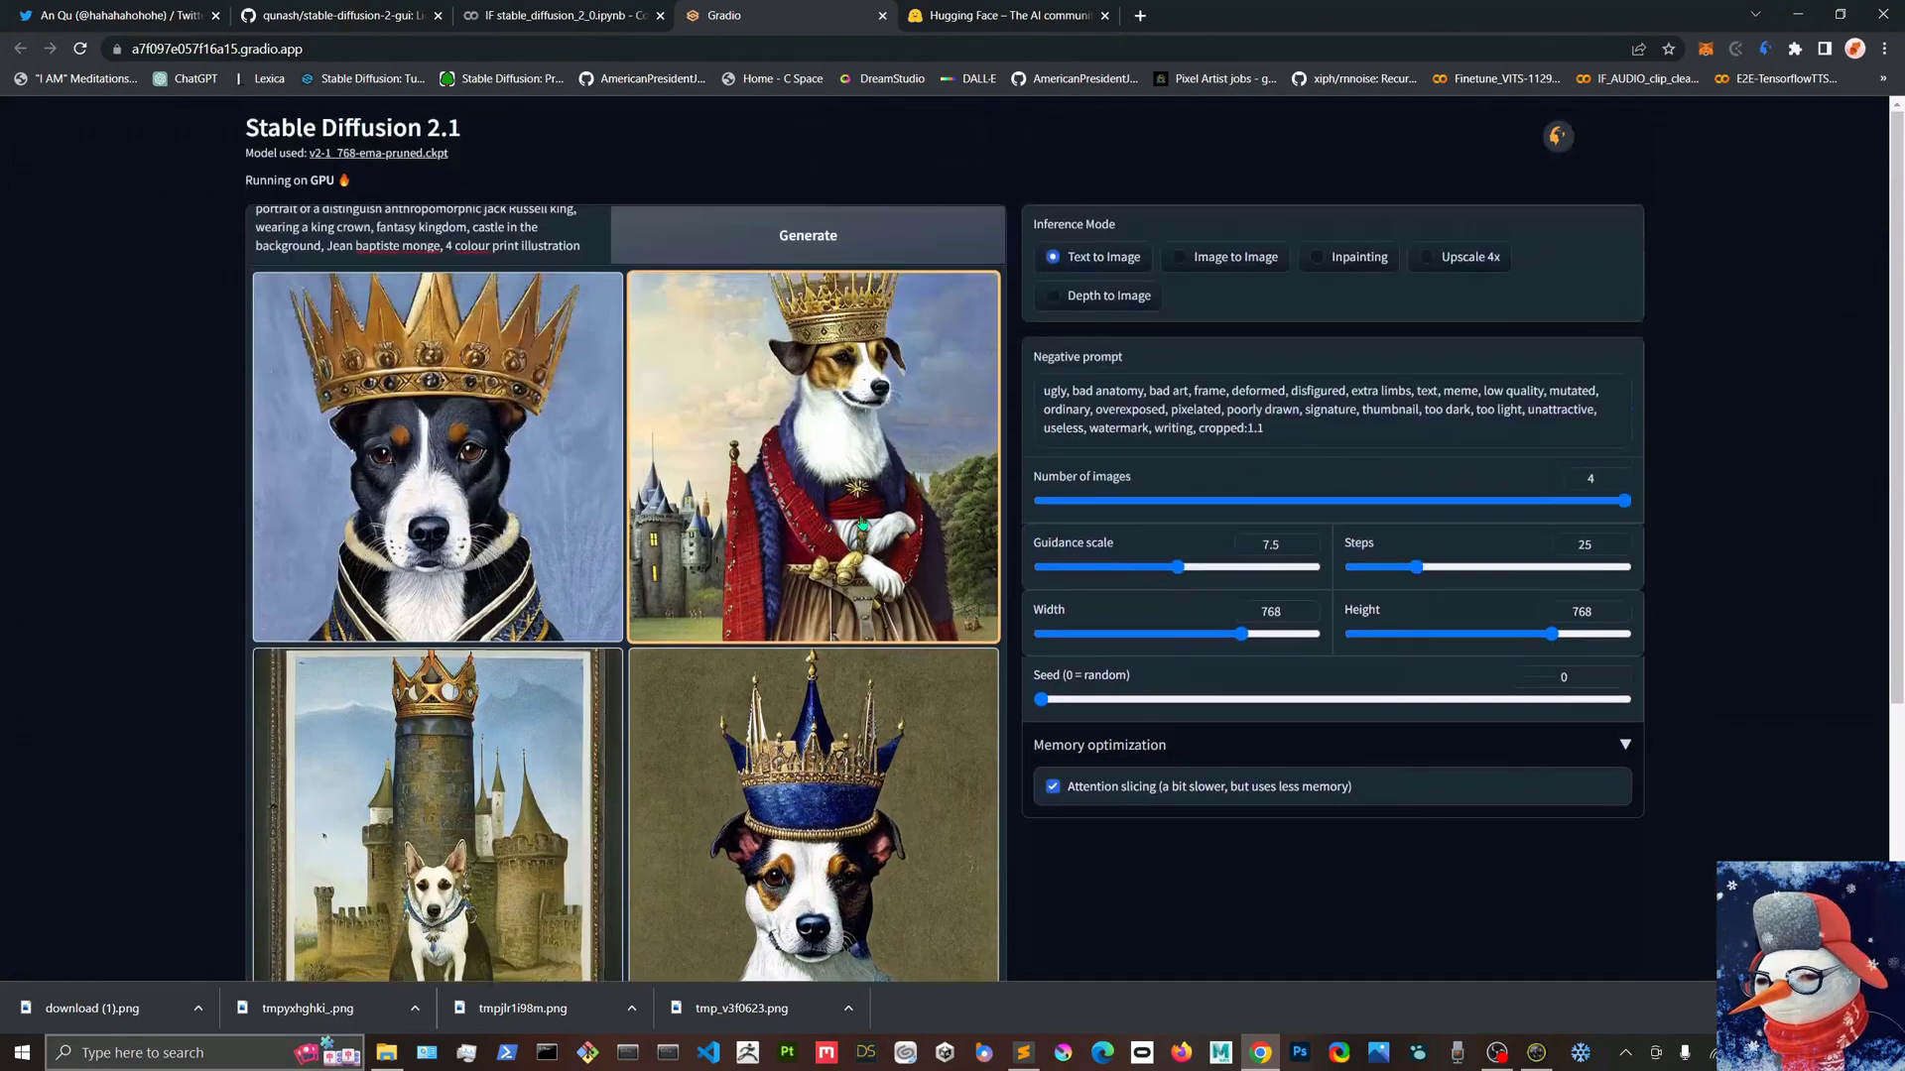
pyautogui.click(814, 556)
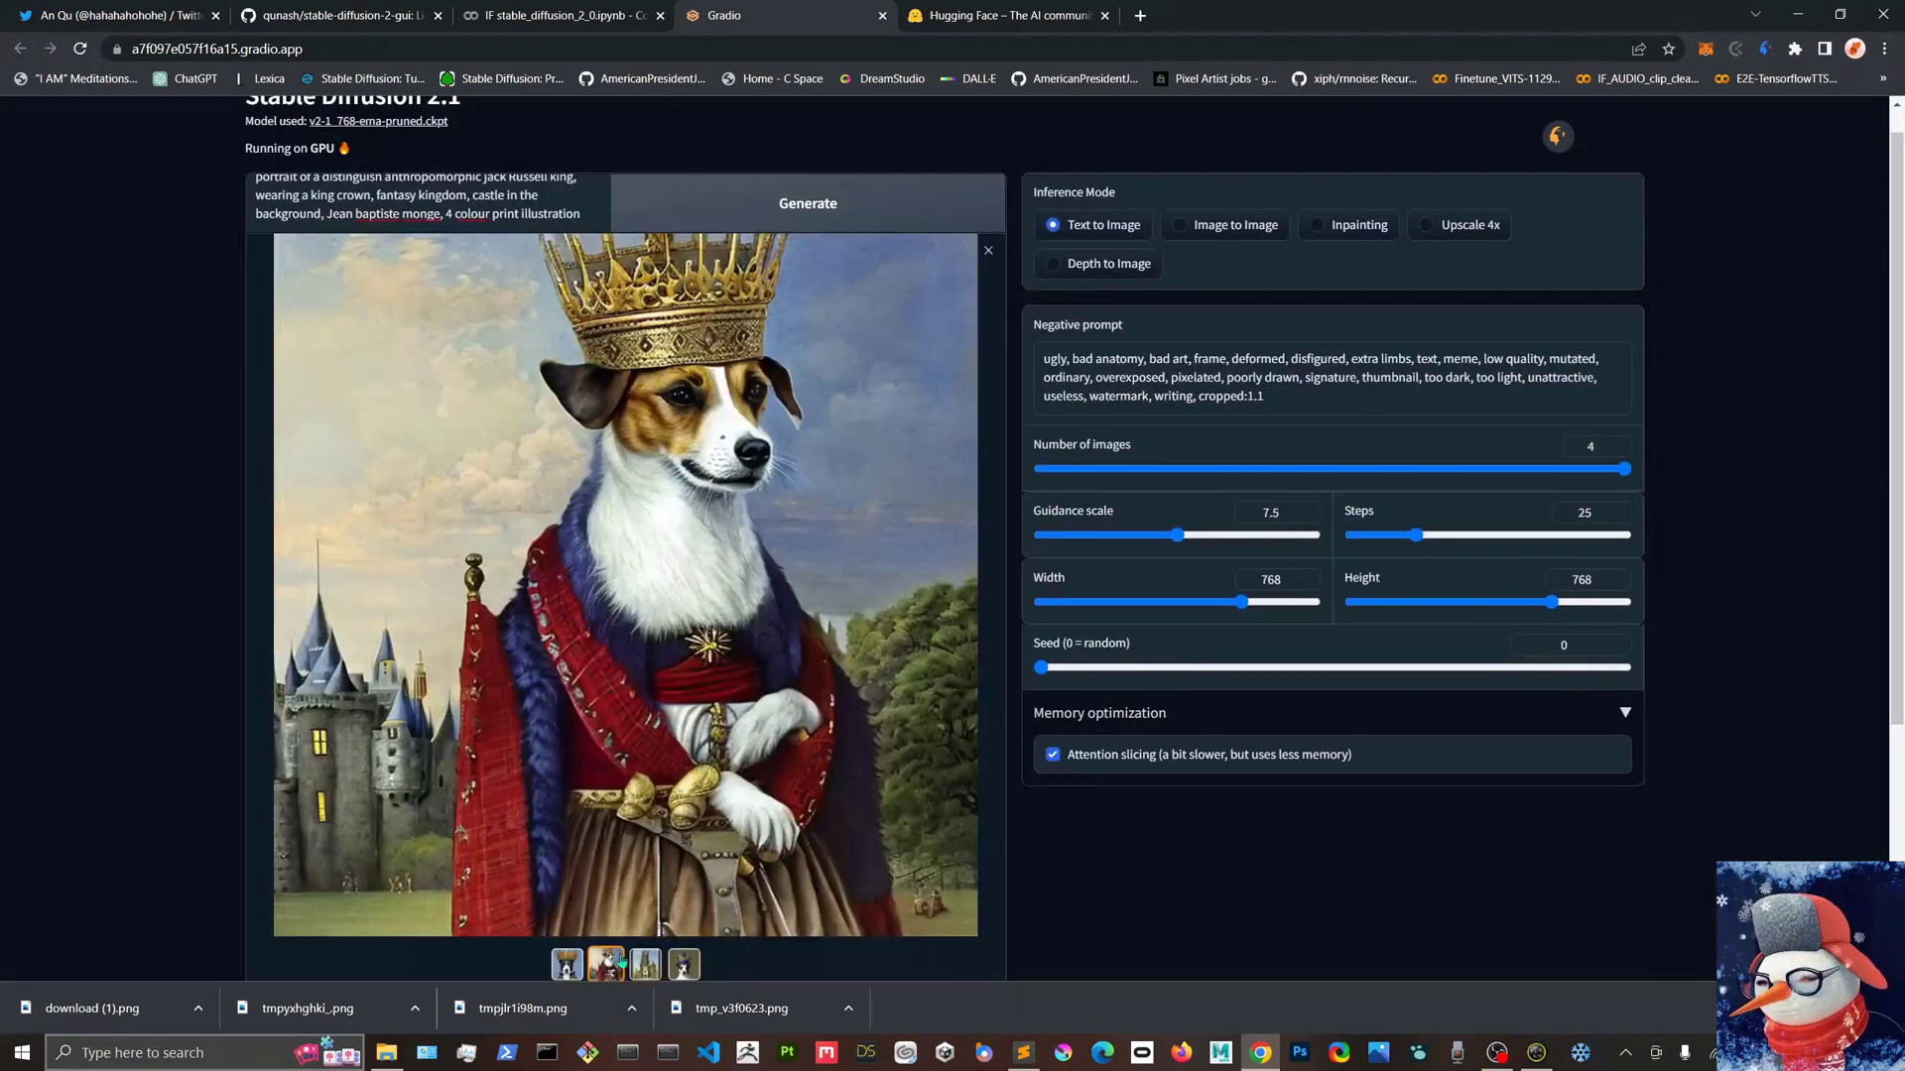
pyautogui.click(645, 964)
pyautogui.click(572, 972)
pyautogui.click(645, 964)
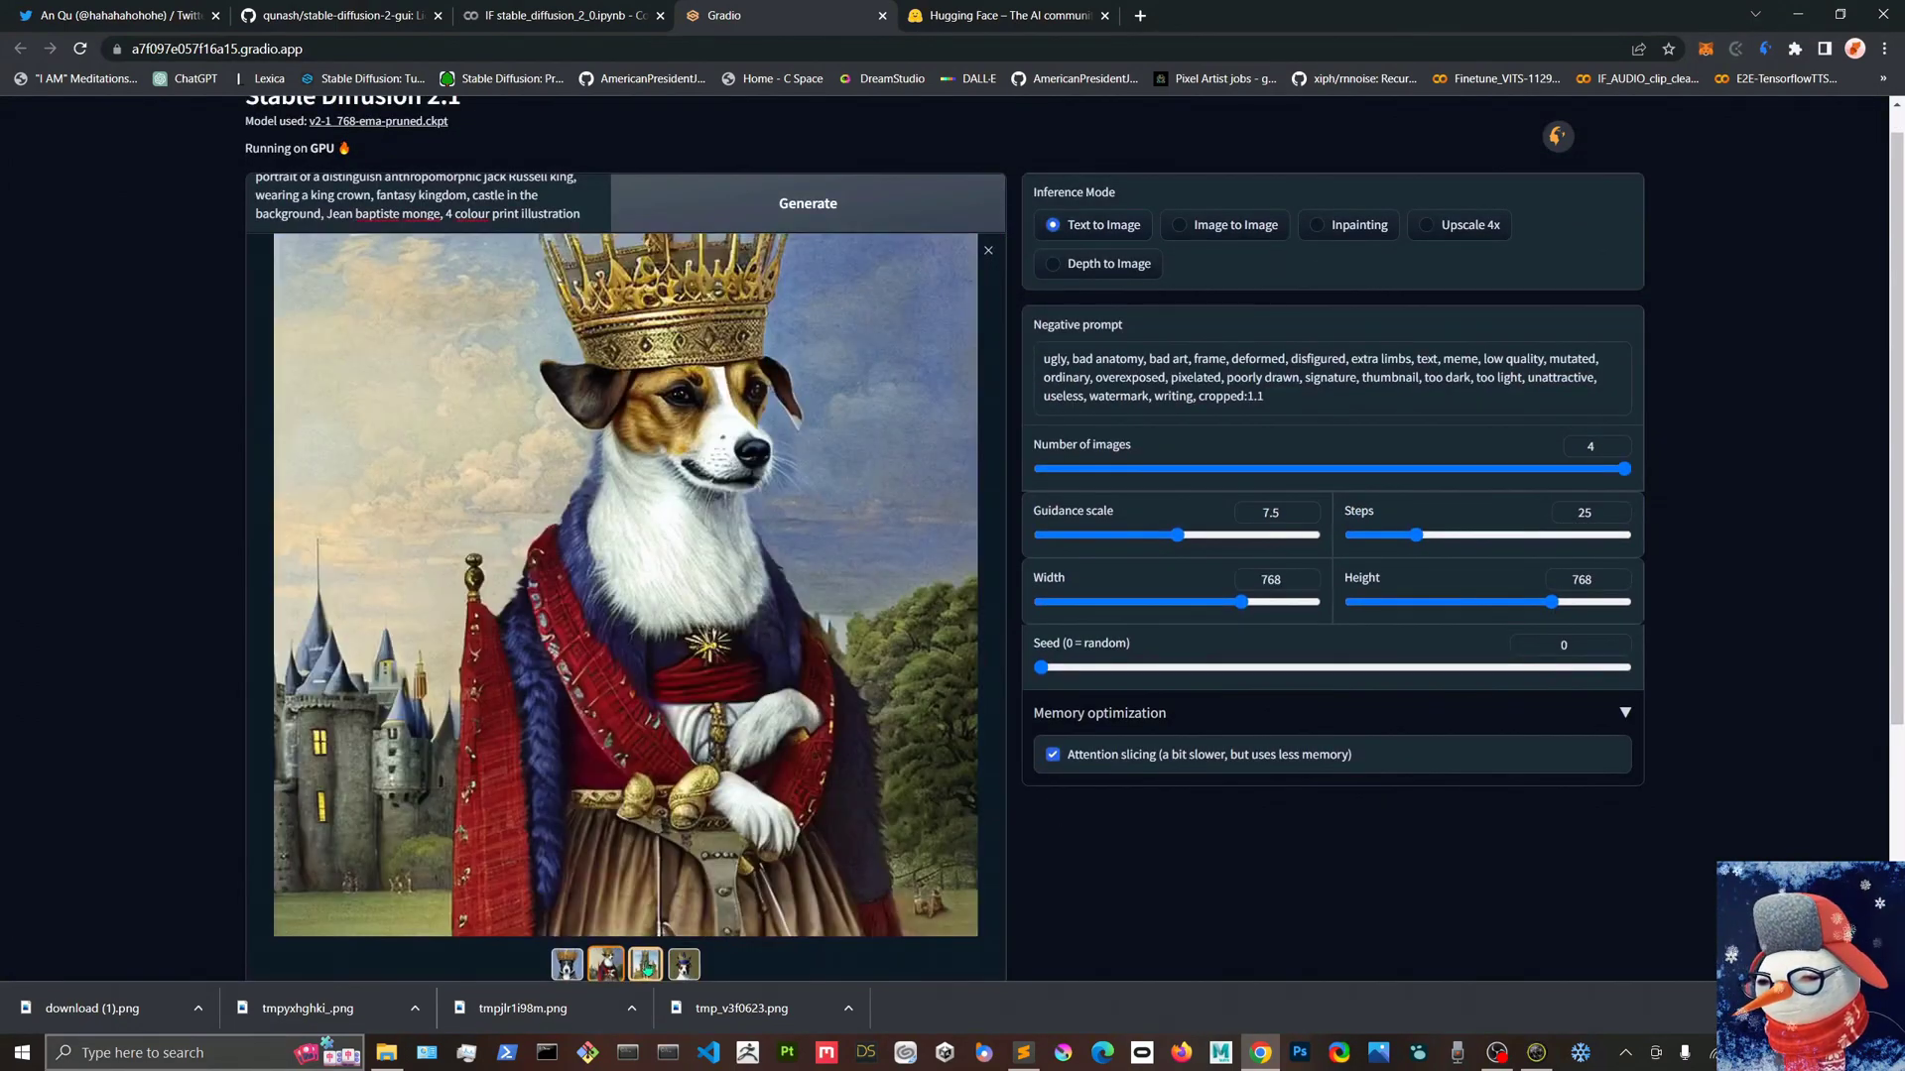
pyautogui.click(684, 965)
# Replace 'Jean baptiste monge' with 'disney' and generate a new batch.
pyautogui.scroll(1, 596, 595)
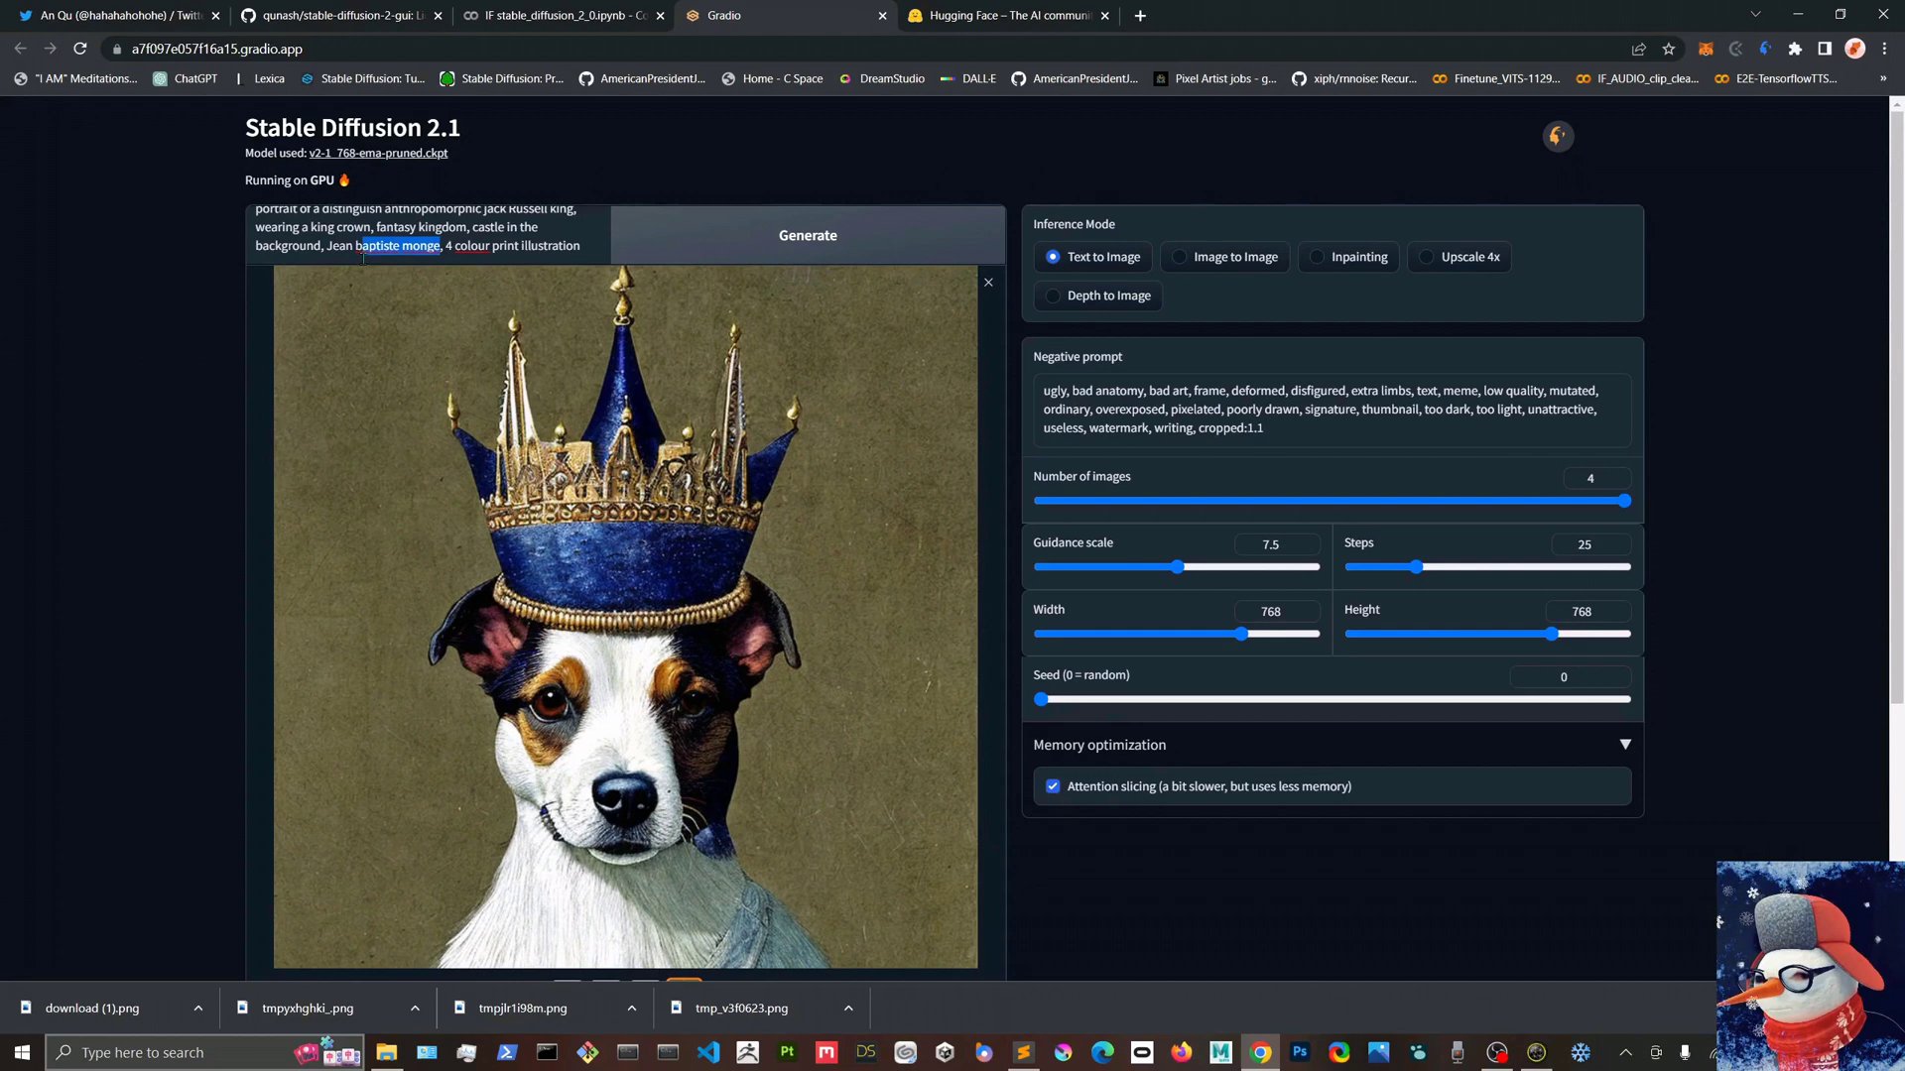
pyautogui.write('disney')
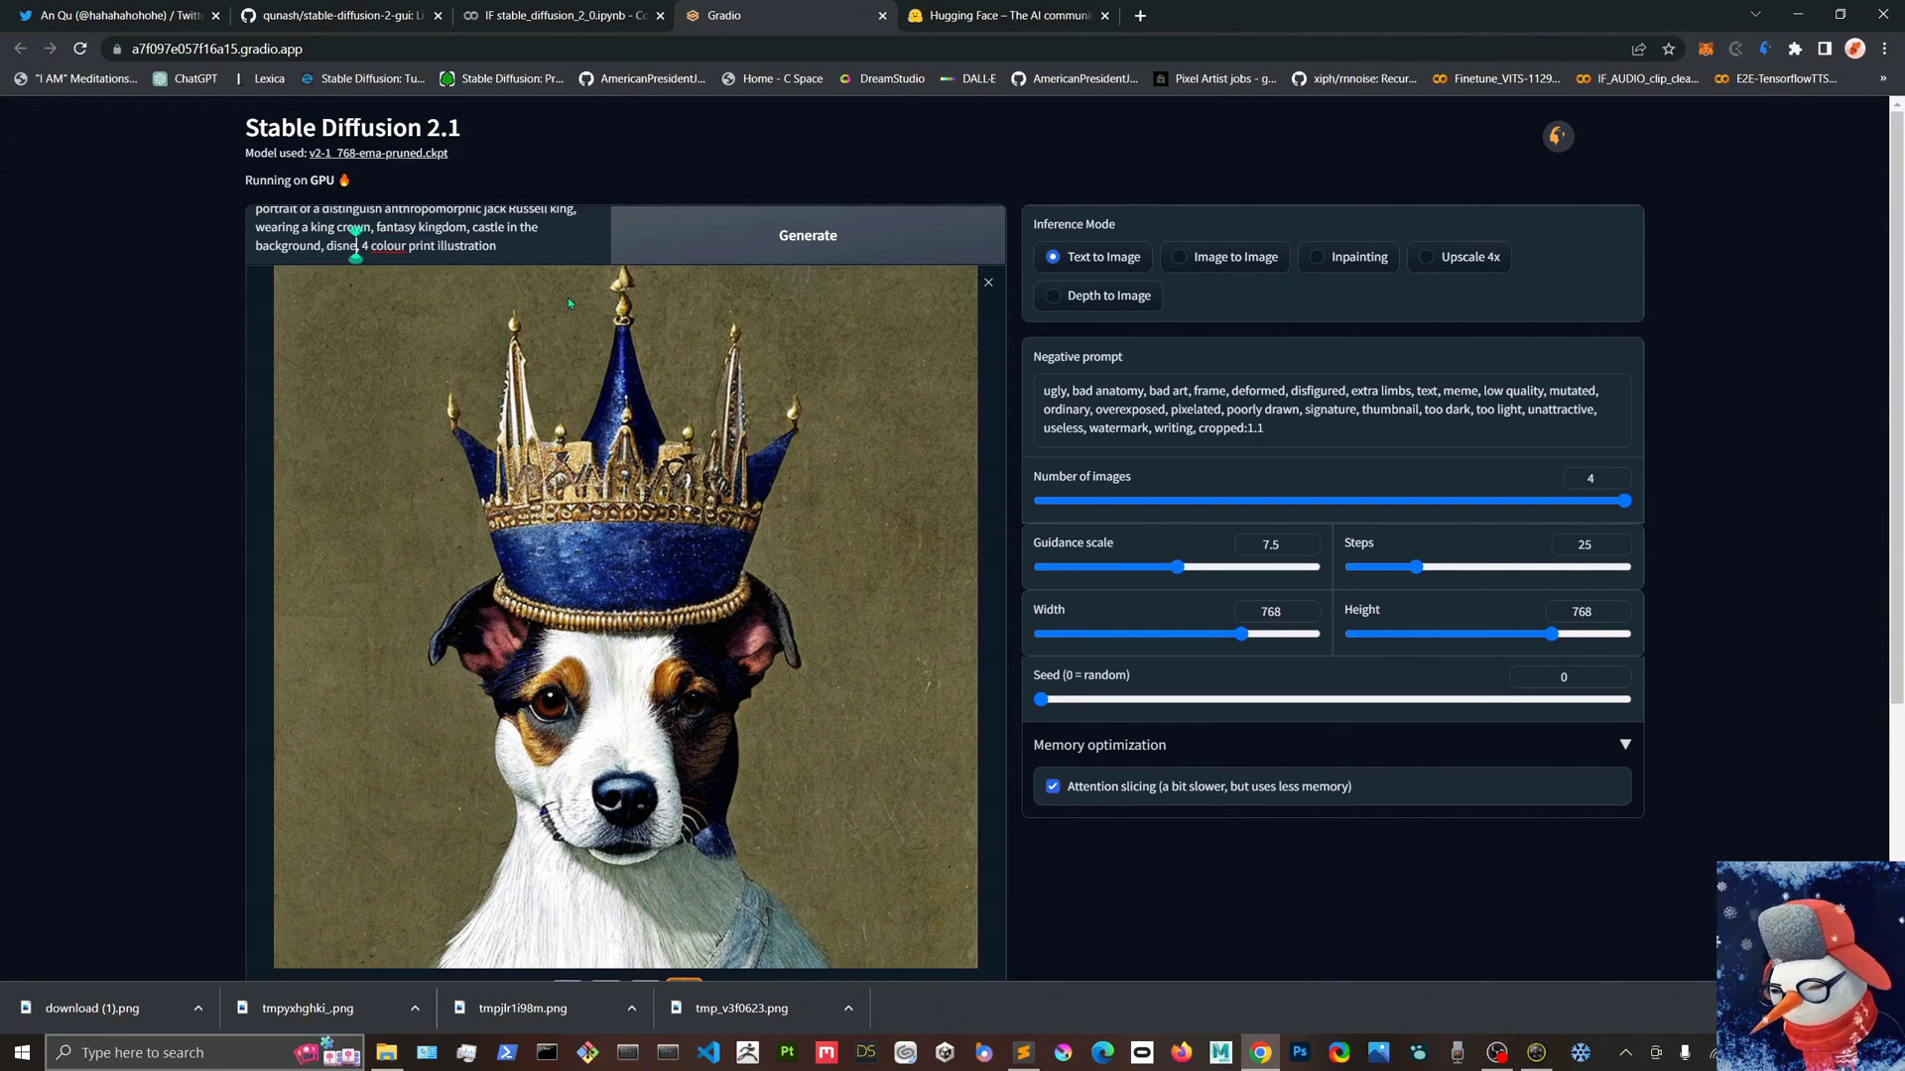
pyautogui.click(789, 253)
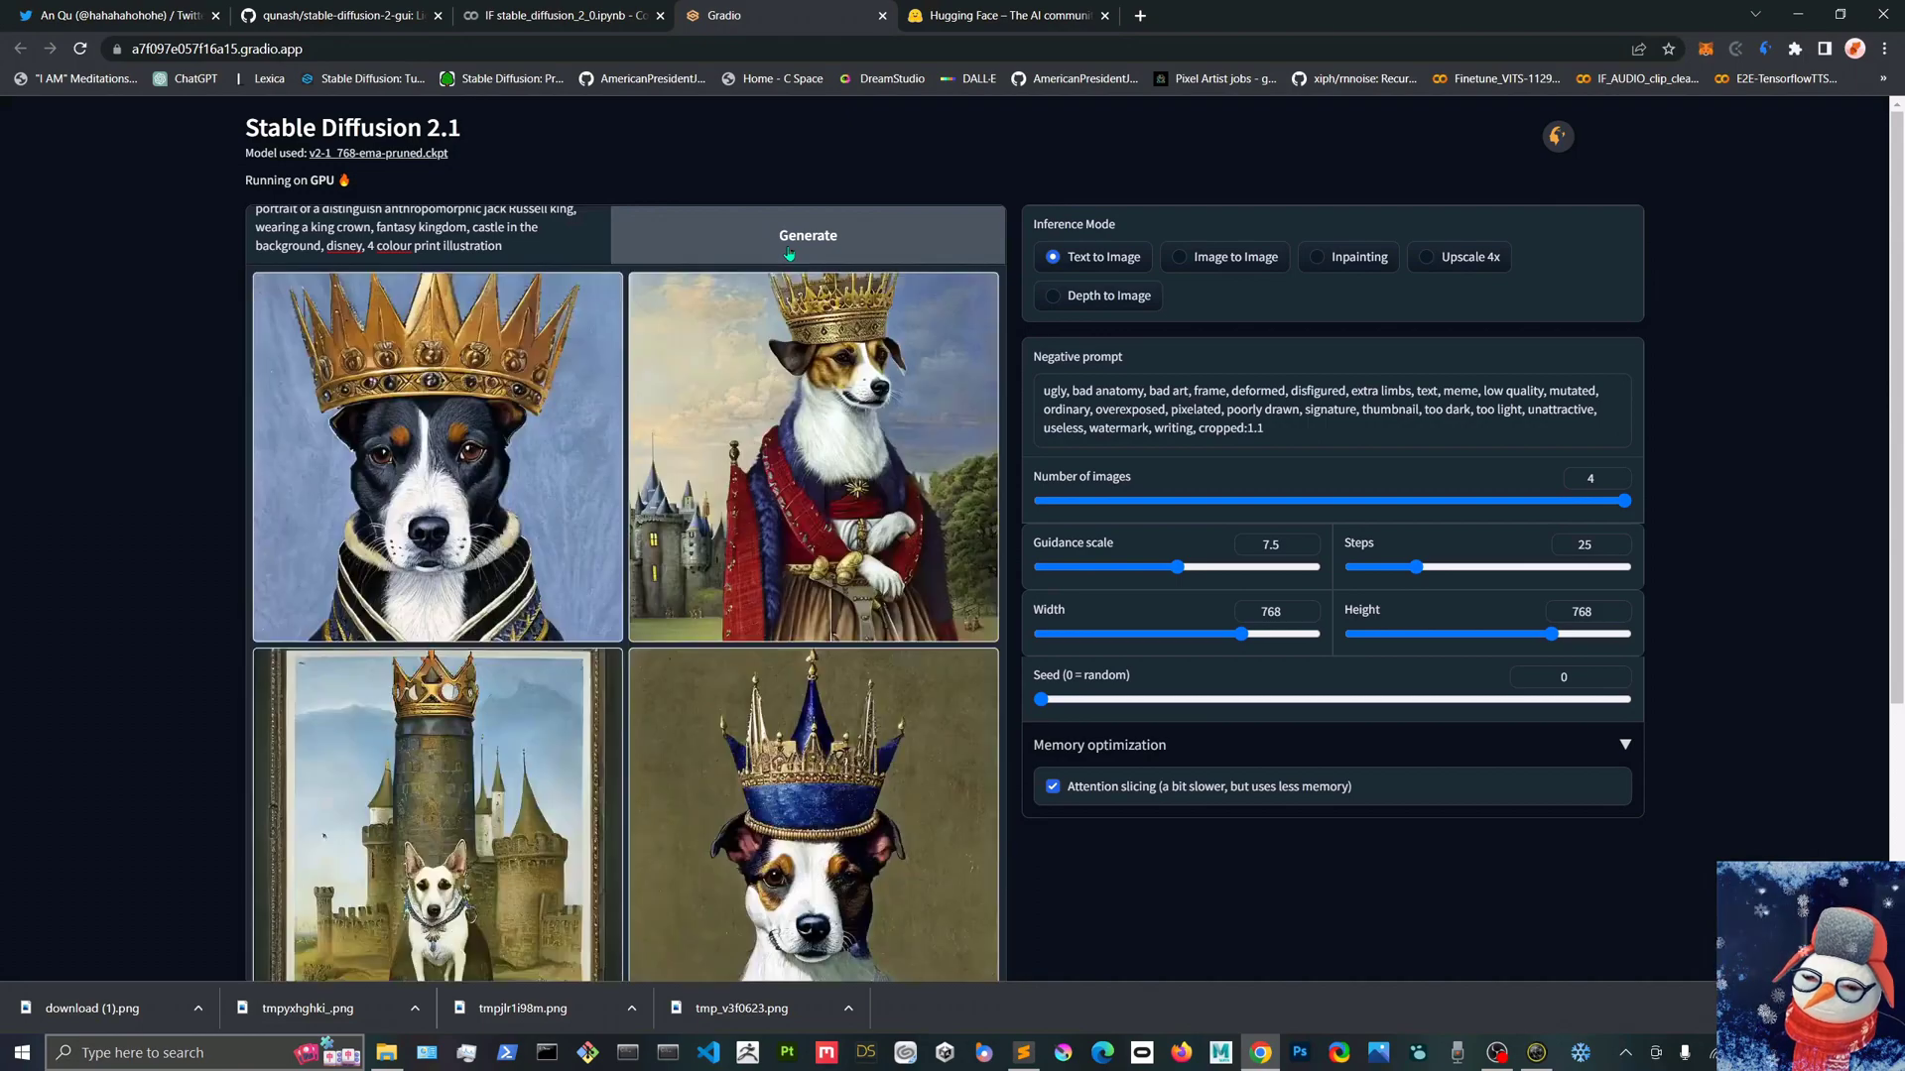
# Save the enlarged fourth Disney-style crowned dog image to Downloads as tmpdj941z6g.png.
pyautogui.scroll(-1, 746, 595)
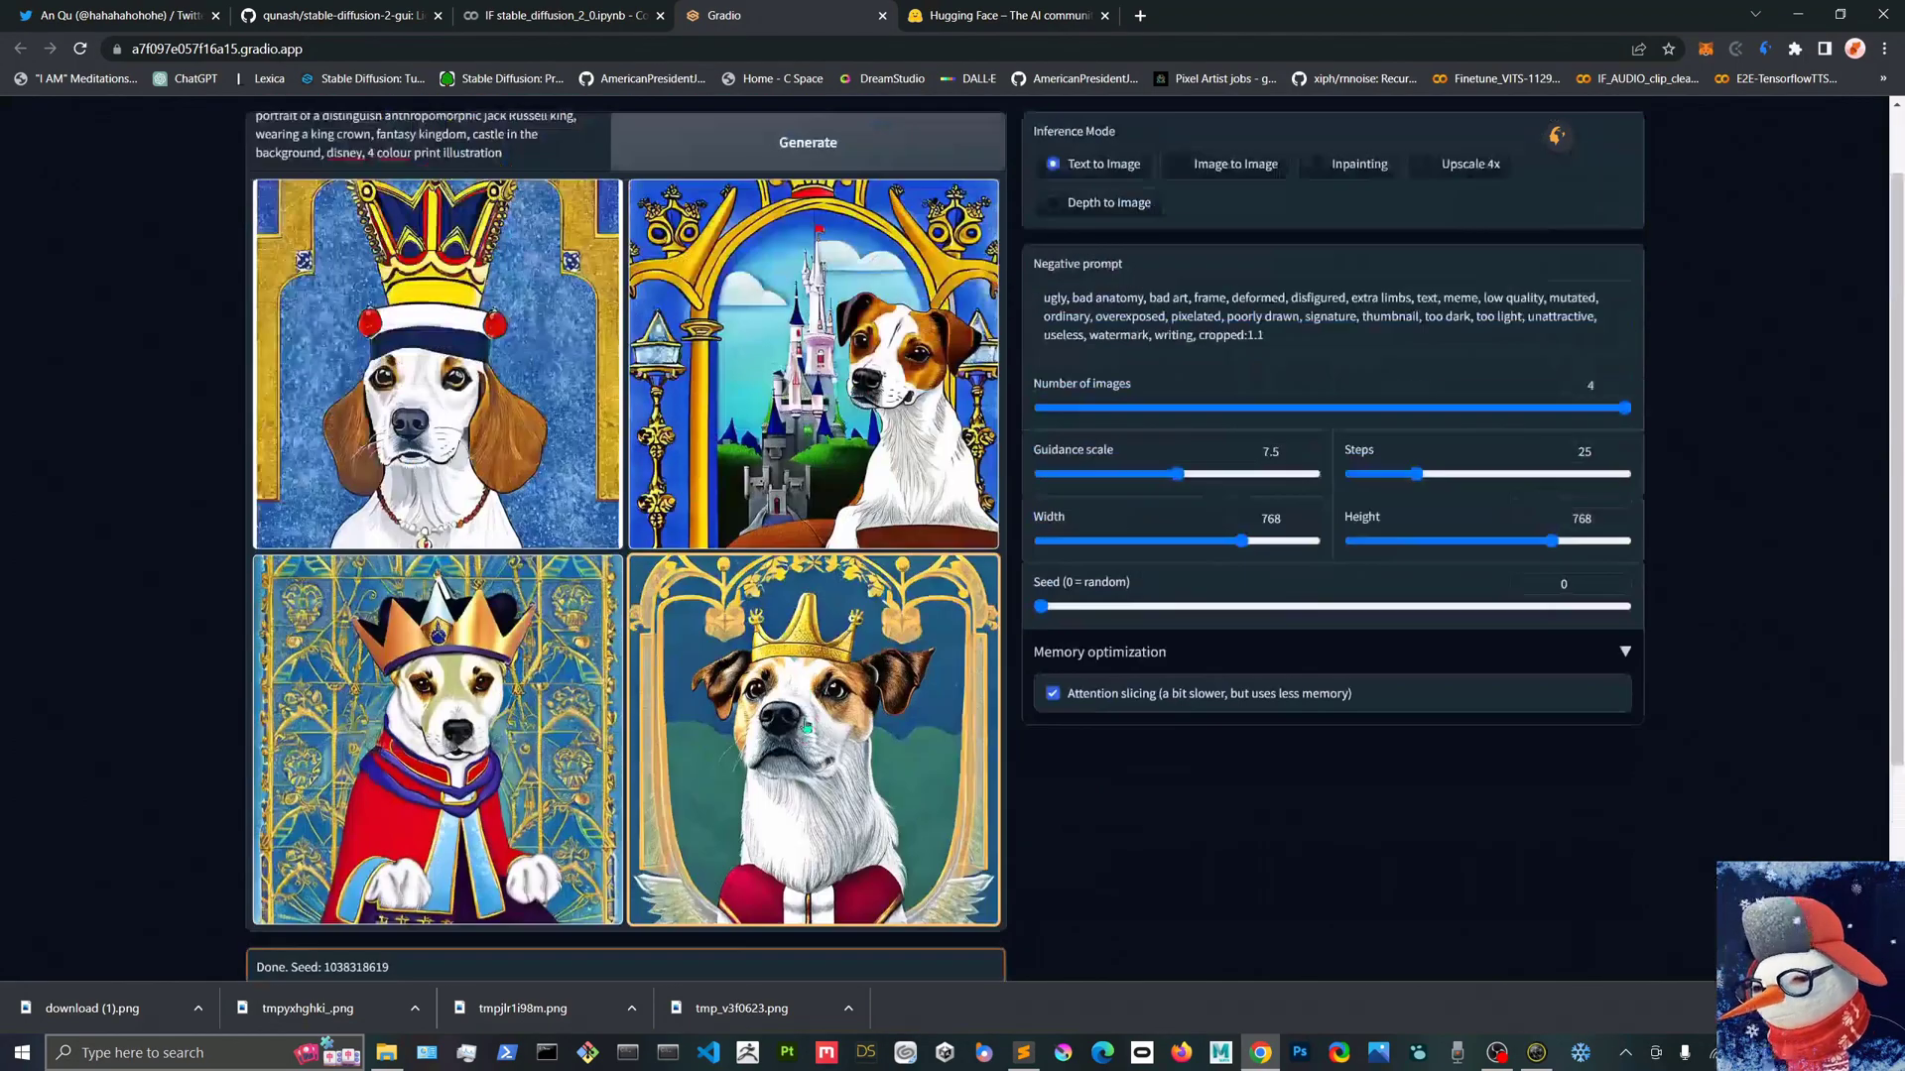
pyautogui.click(746, 683)
pyautogui.scroll(1, 746, 683)
pyautogui.rightClick(658, 707)
pyautogui.click(695, 739)
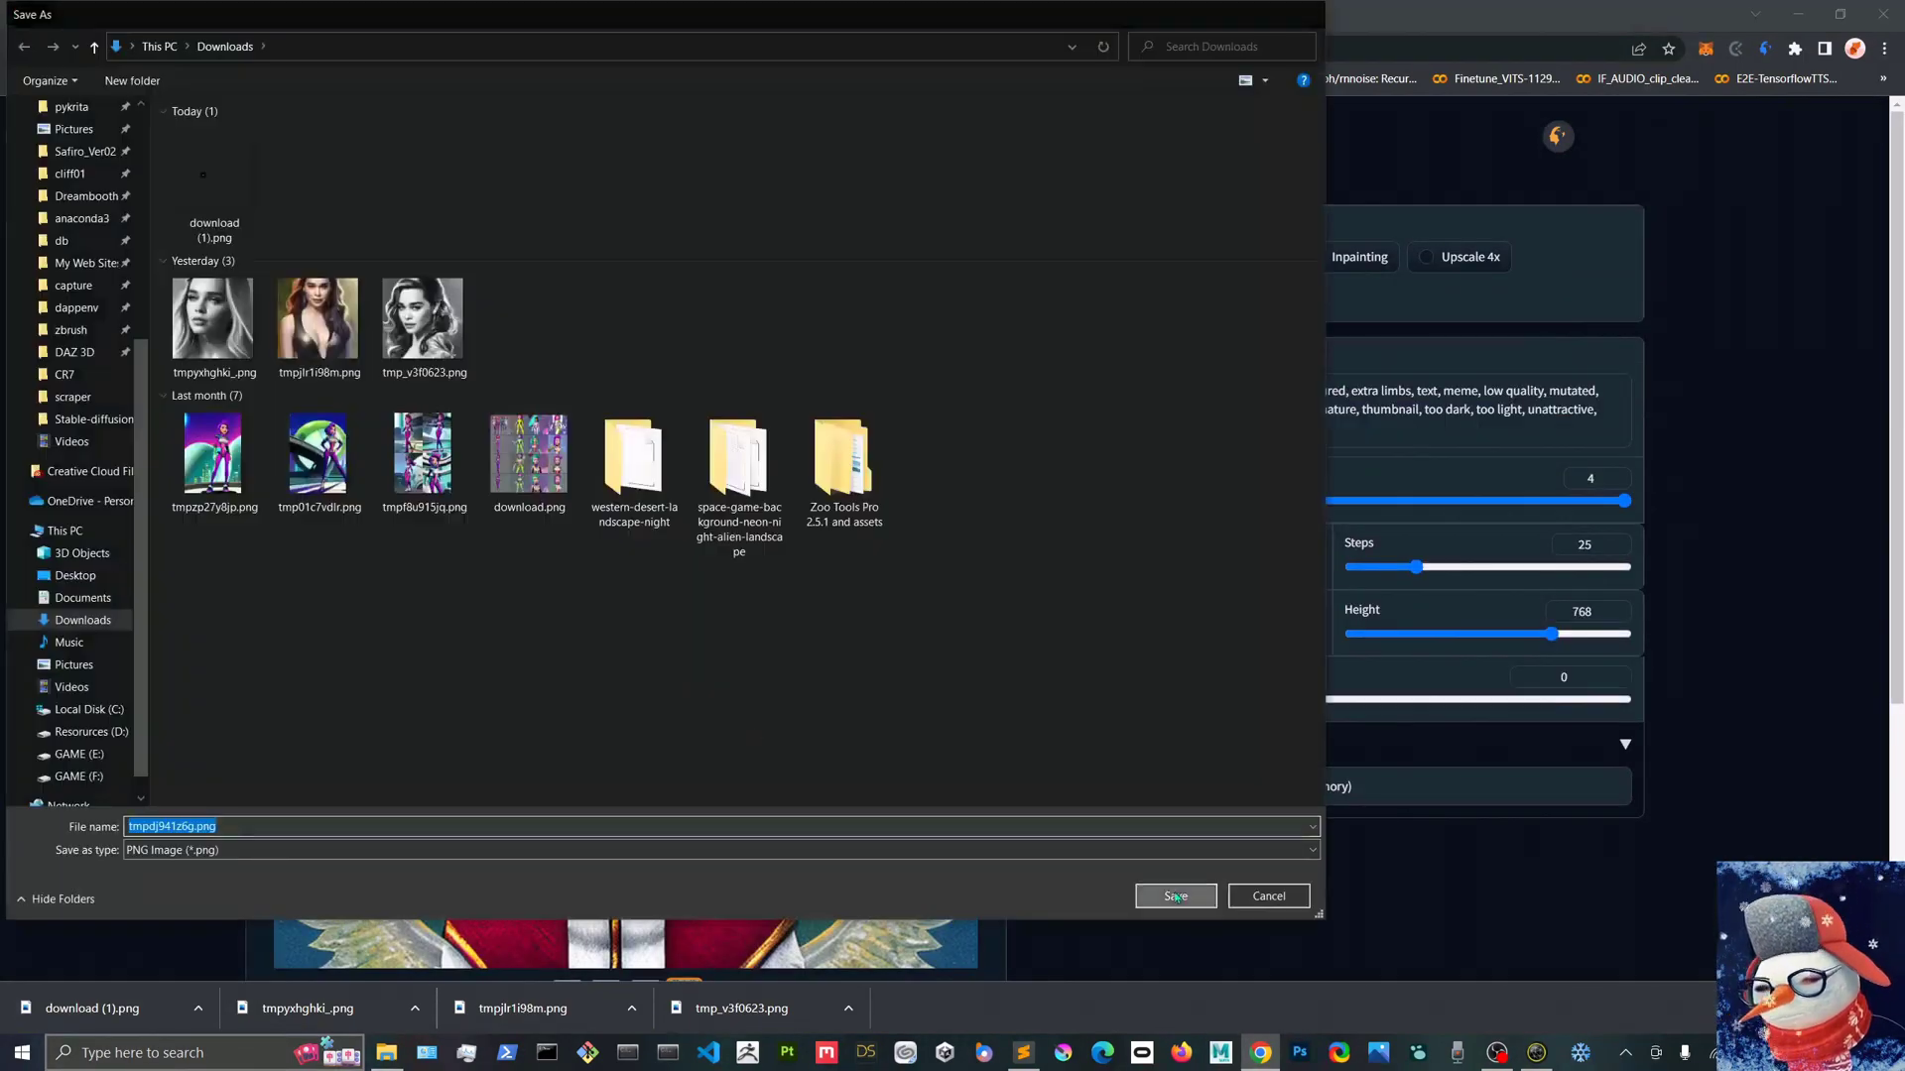
pyautogui.press('Return')
# View the castle and blue-tile result images enlarged.
pyautogui.scroll(-2, 421, 513)
pyautogui.click(609, 787)
pyautogui.click(647, 787)
pyautogui.scroll(2, 713, 635)
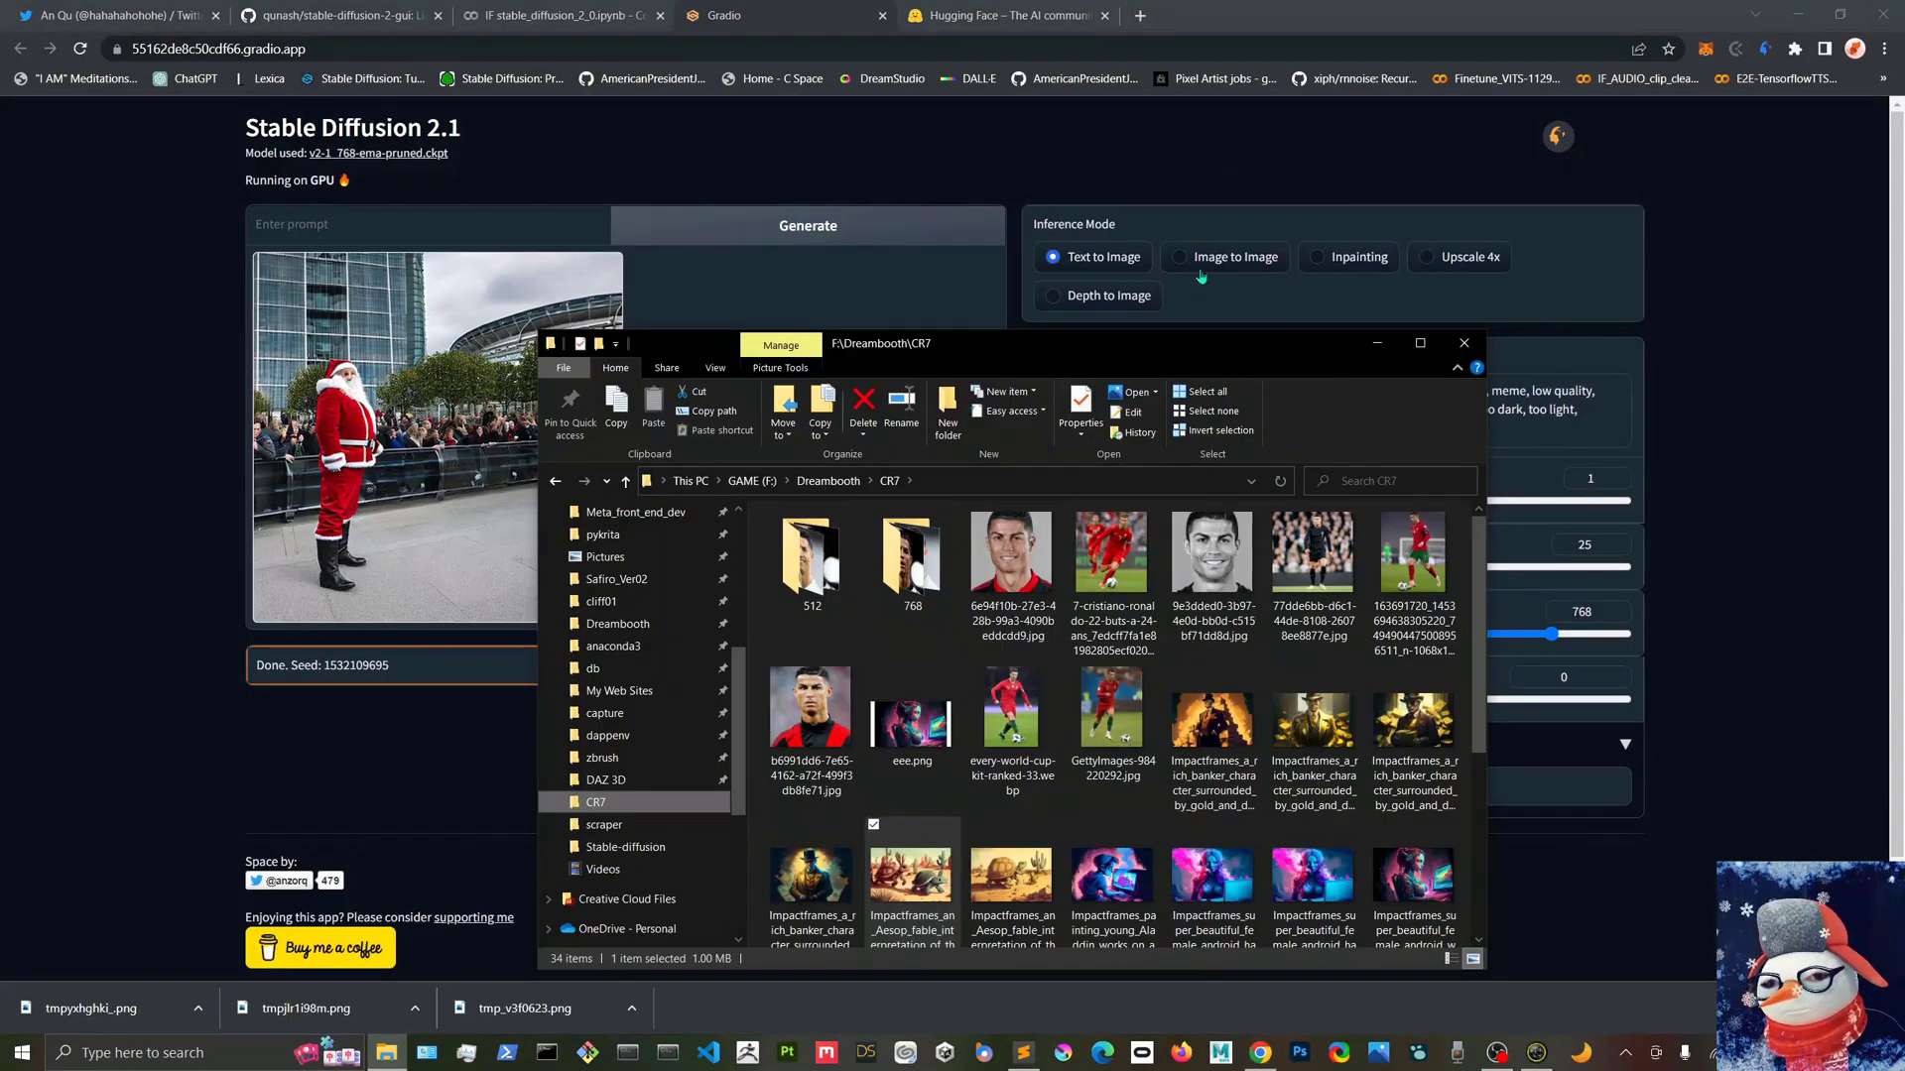
# Load the fable illustration as input and brush a bunny-shaped mask, with ears, over the left tortoise.
pyautogui.click(386, 1052)
pyautogui.click(386, 1052)
pyautogui.moveTo(911, 873); pyautogui.dragTo(1577, 466)
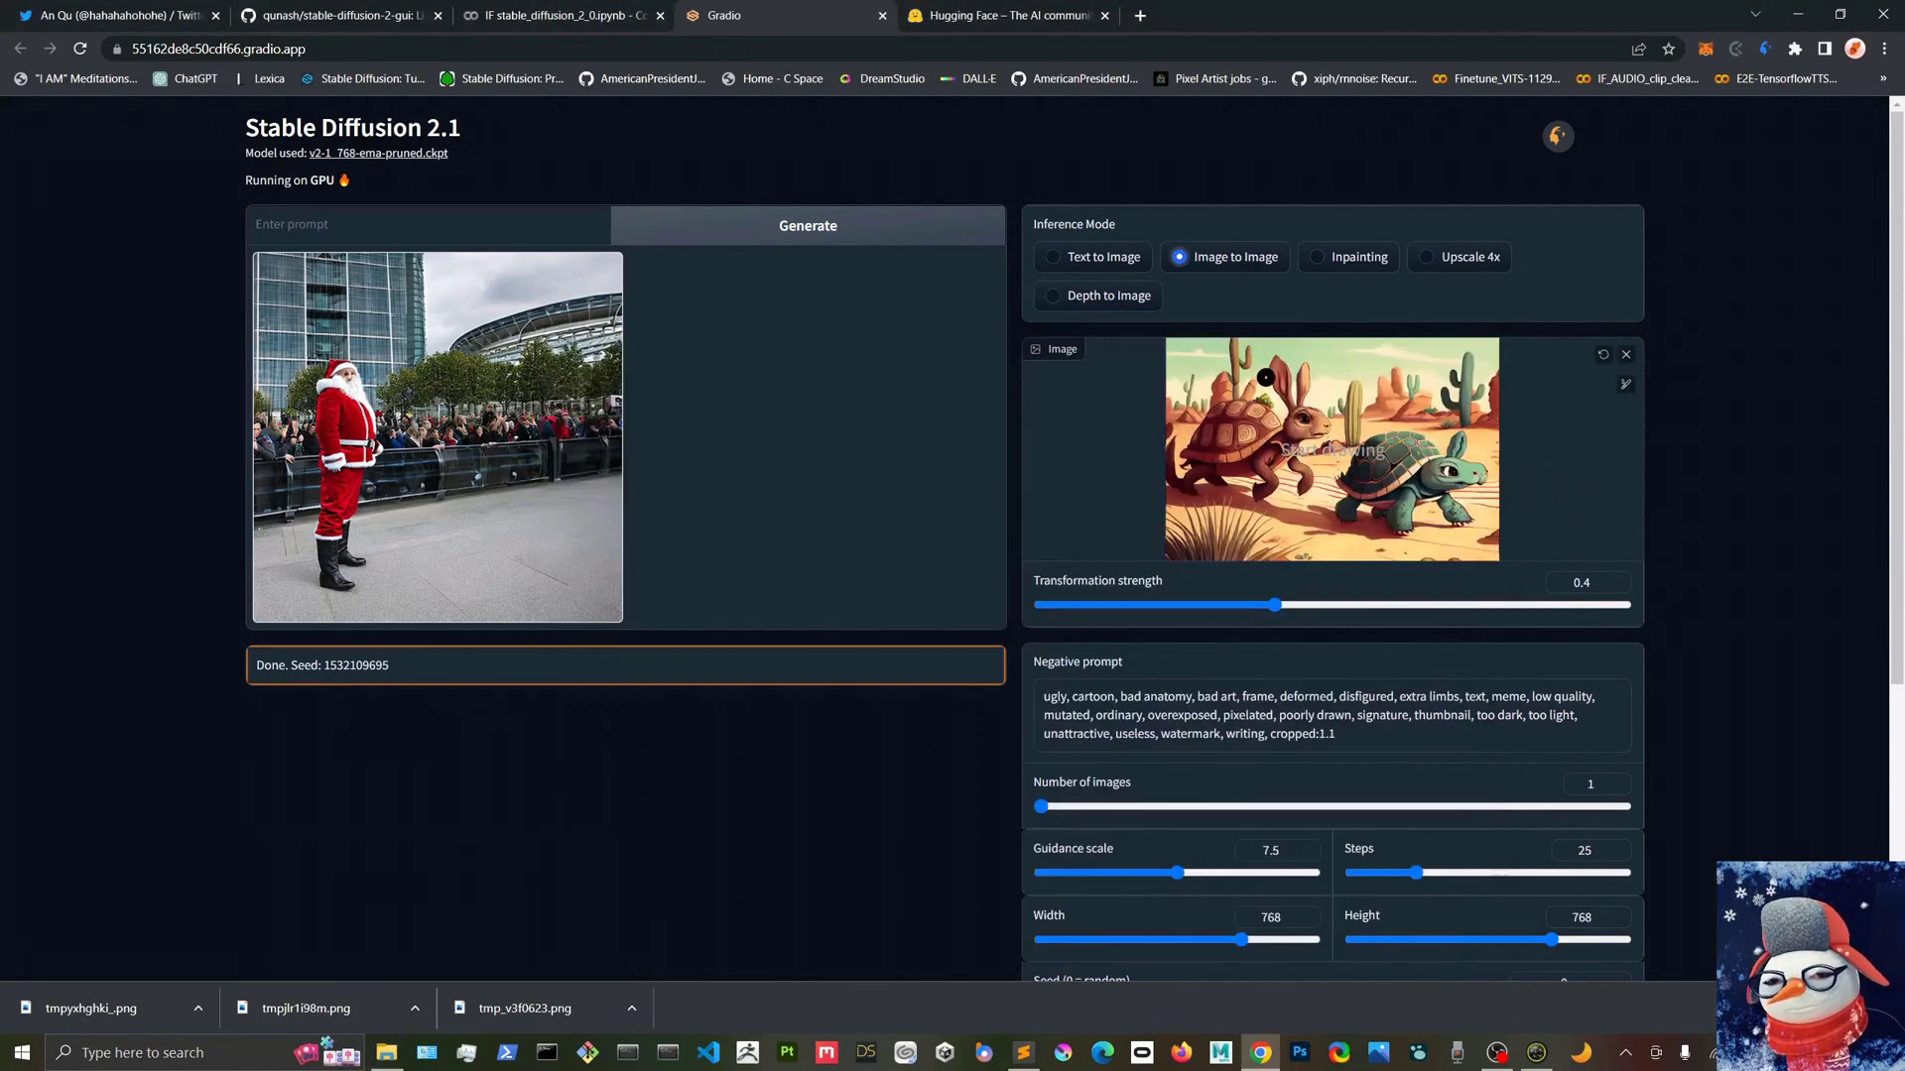
pyautogui.moveTo(1304, 426)
pyautogui.mouseDown()
pyautogui.moveTo(1286, 455)
pyautogui.moveTo(1259, 428)
pyautogui.moveTo(1225, 461)
pyautogui.moveTo(1297, 446)
pyautogui.mouseUp()
pyautogui.moveTo(1290, 343); pyautogui.dragTo(1262, 356)
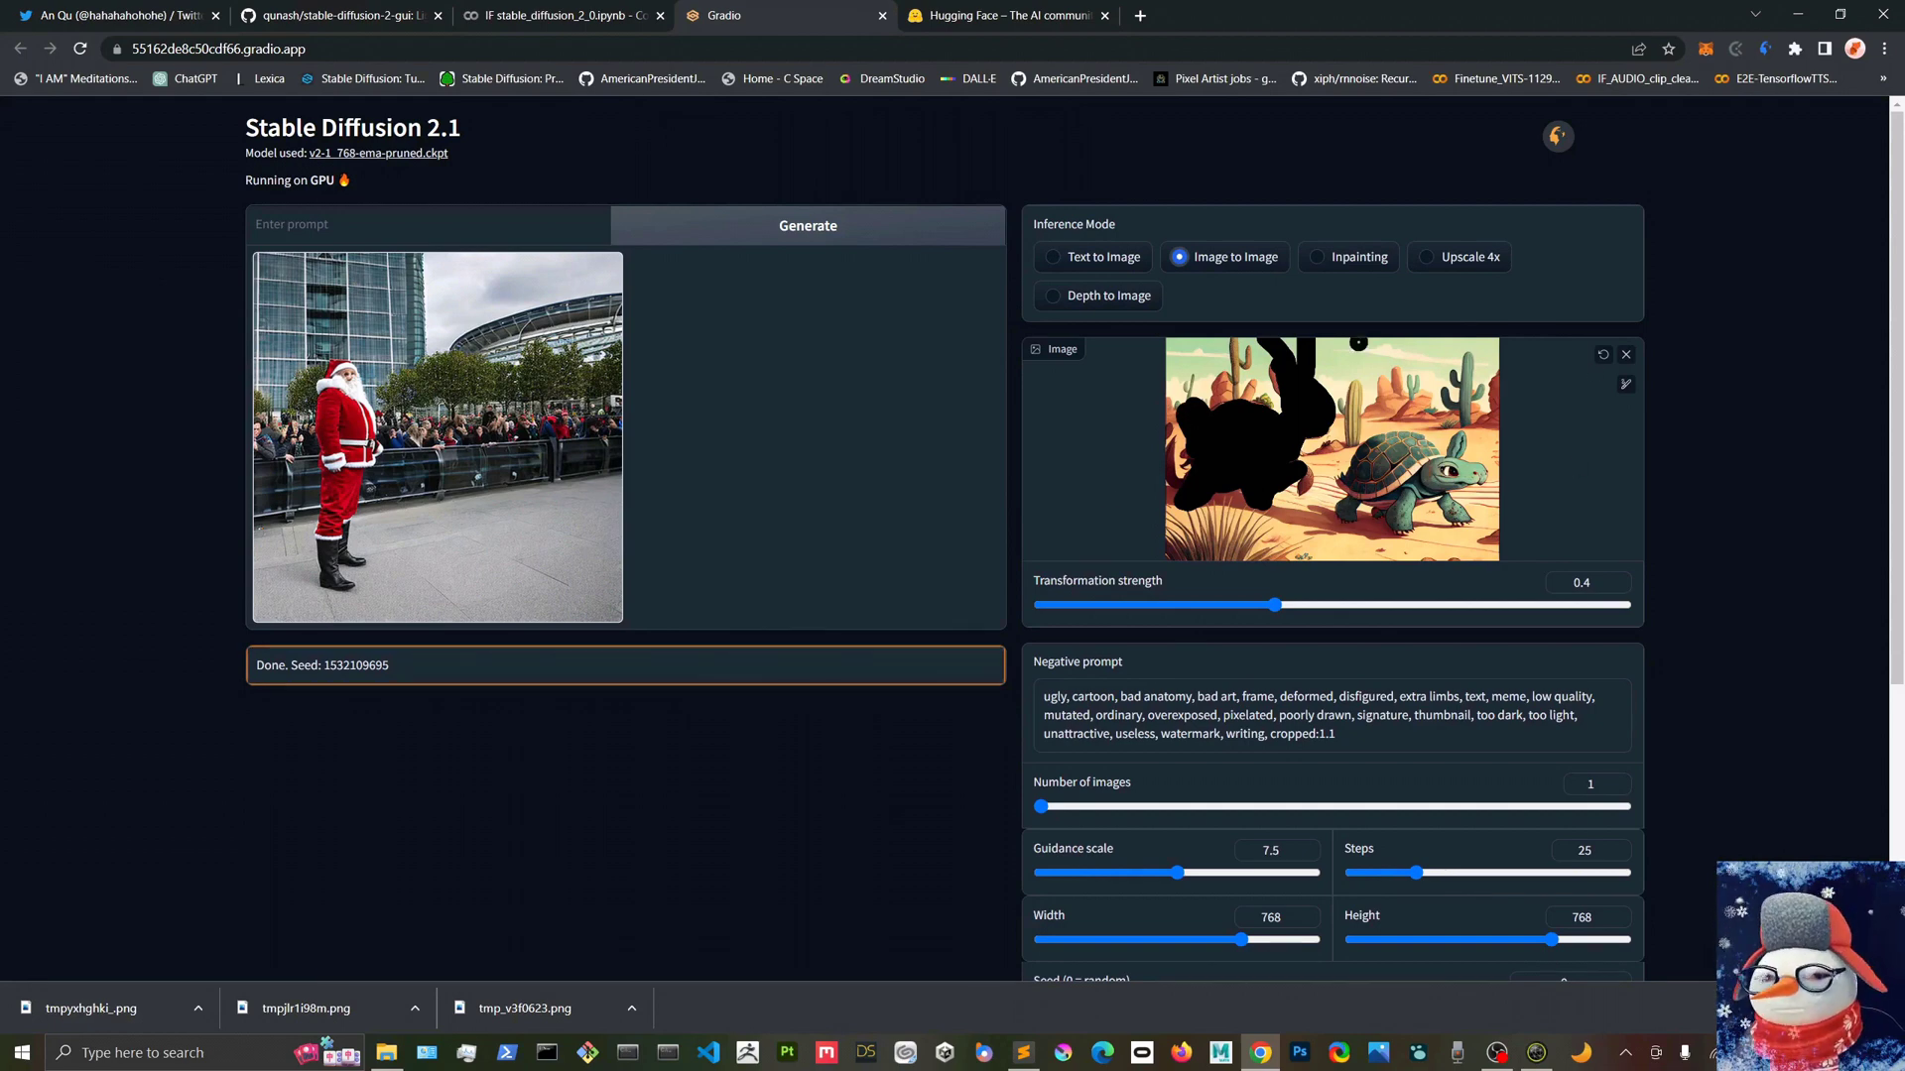
# Prompt 'a bunny' and generate at strengths around 0.35, 0.77, then 0.53.
pyautogui.click(325, 222)
pyautogui.write('a bunny')
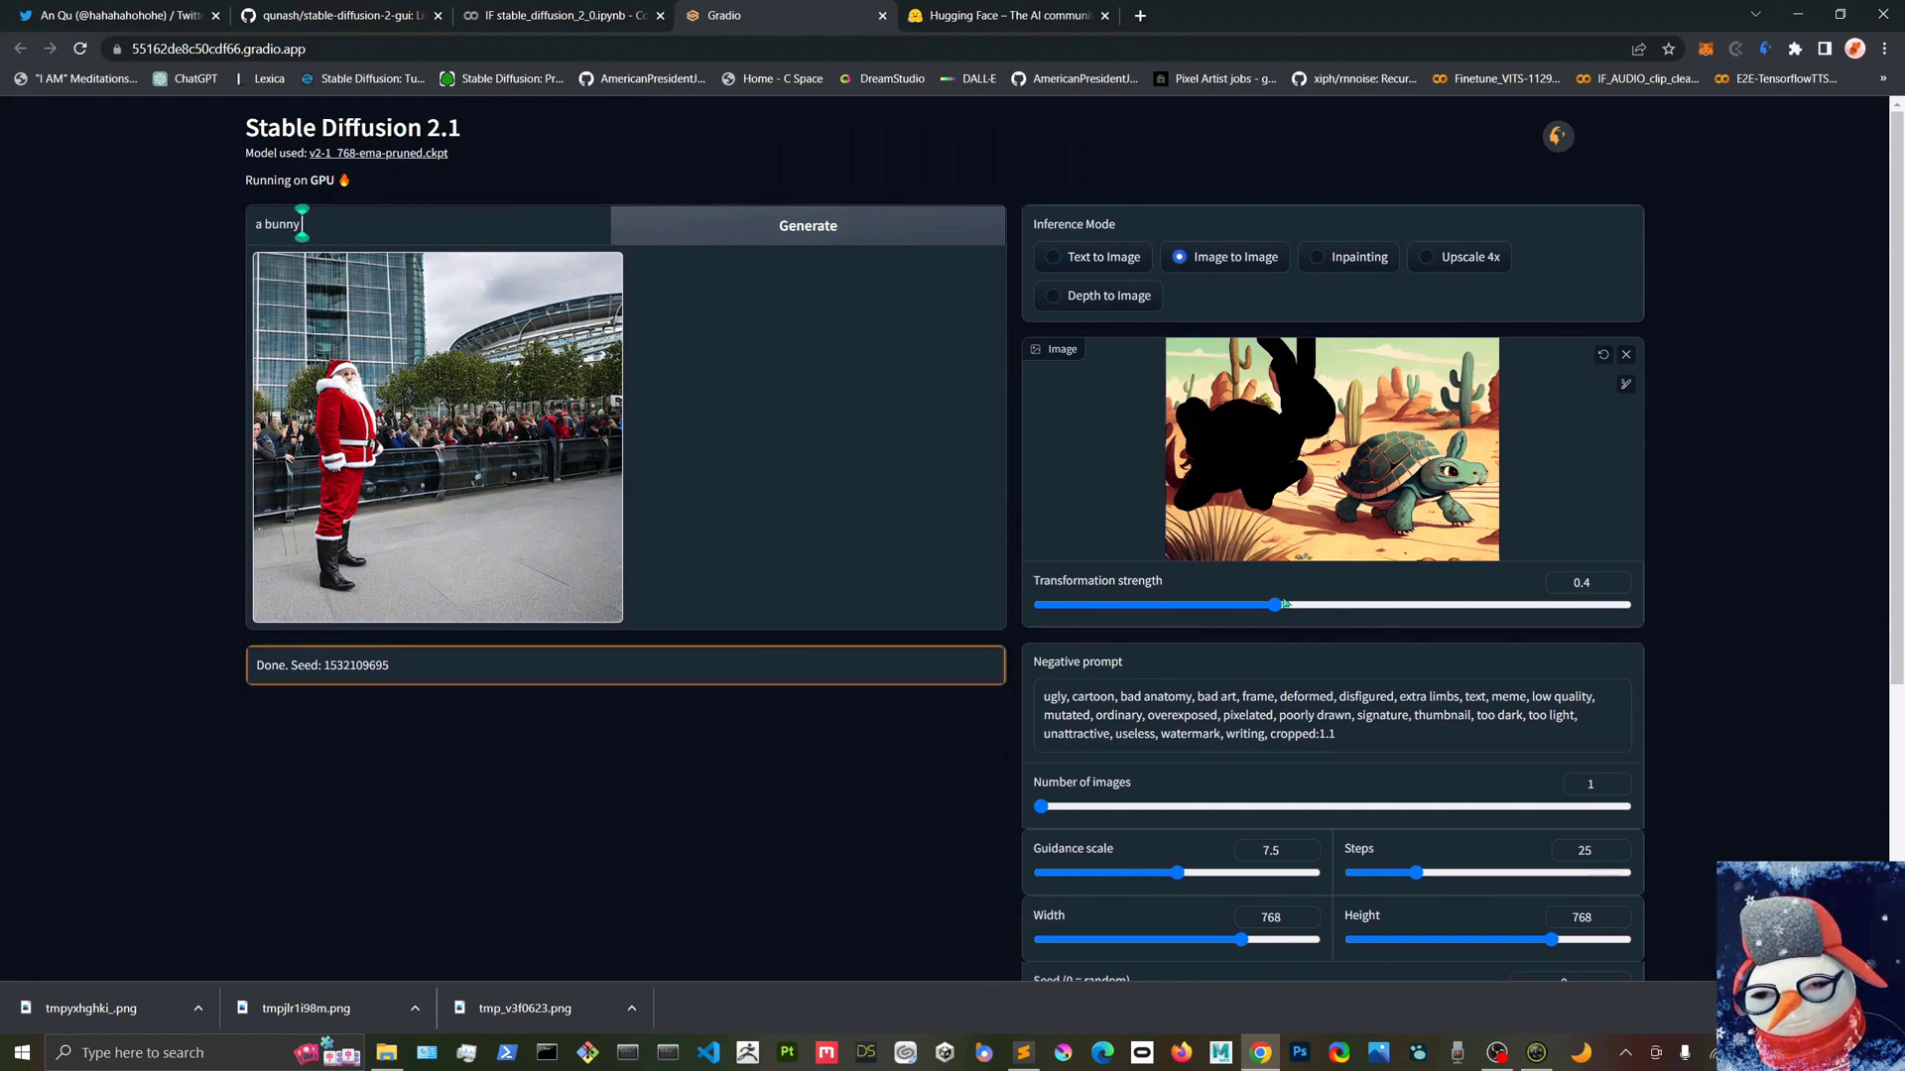
pyautogui.moveTo(1285, 603); pyautogui.dragTo(1245, 605)
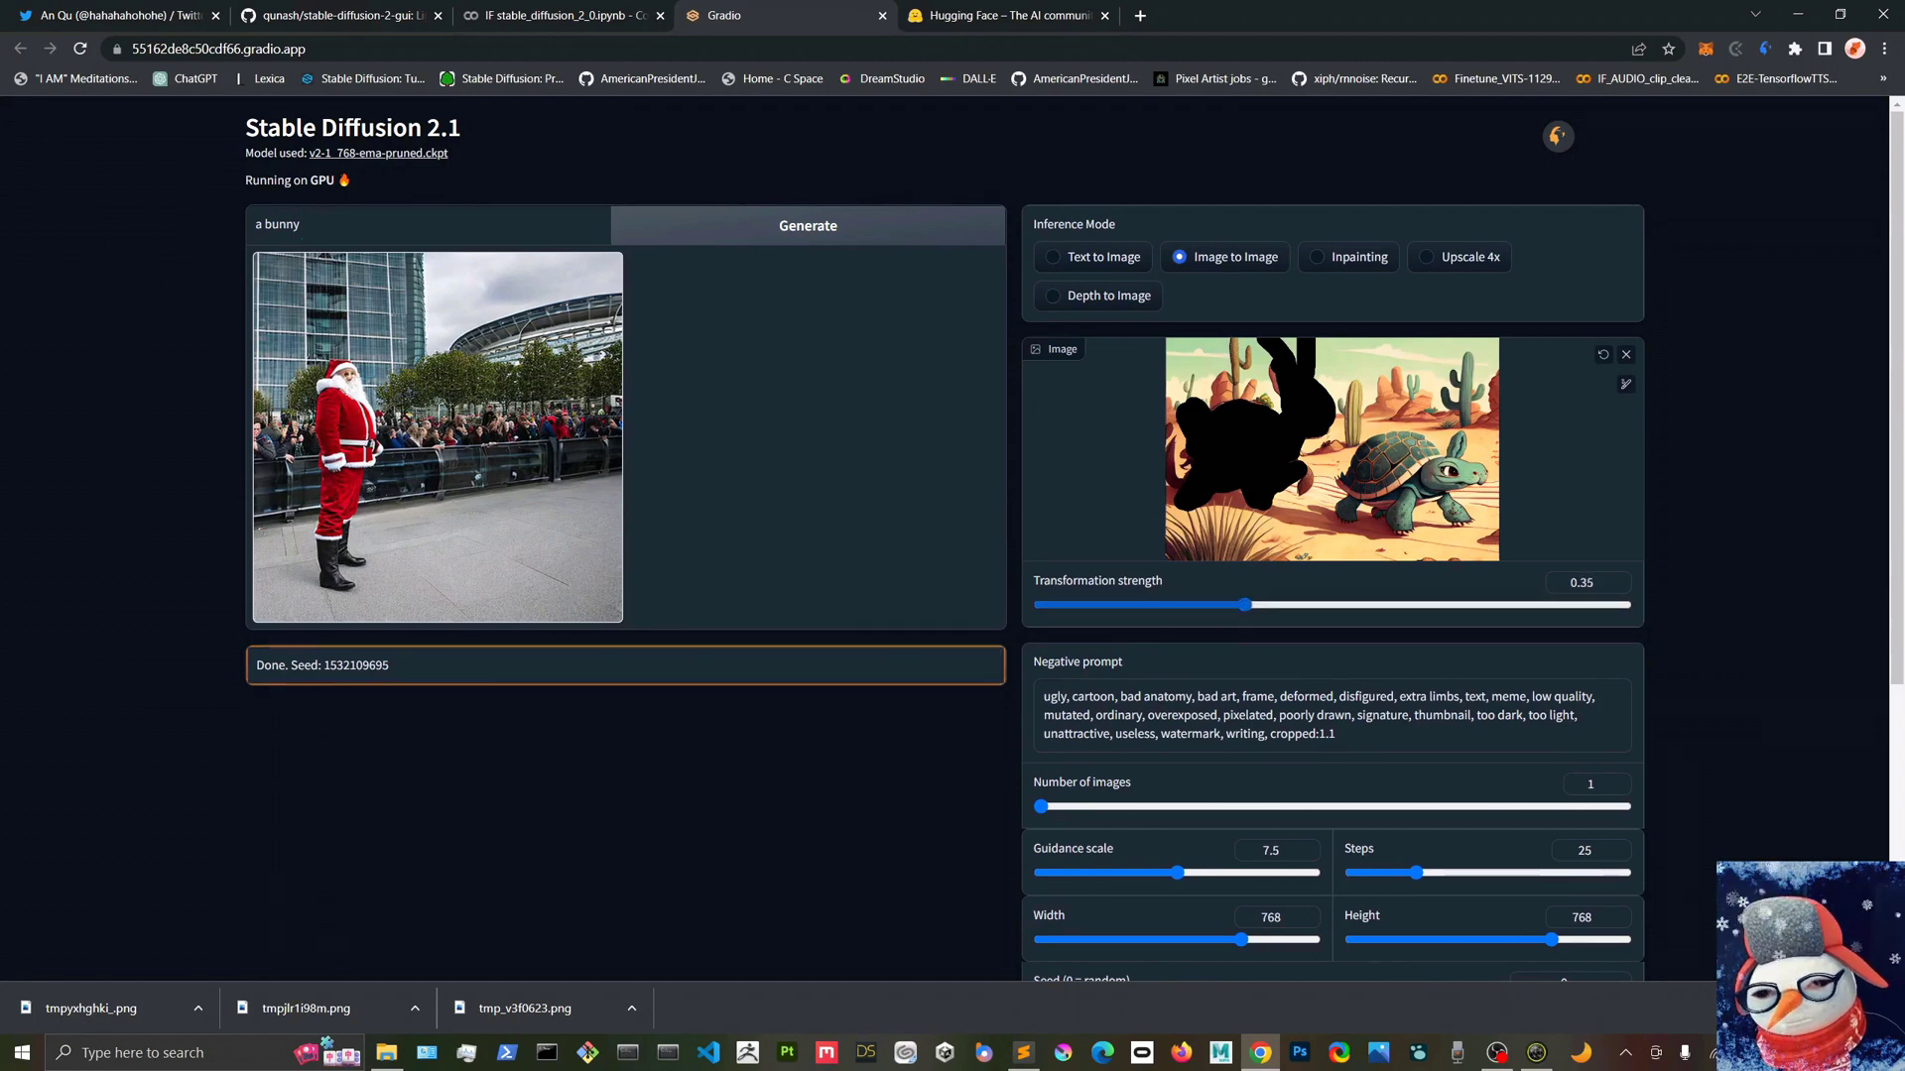
pyautogui.click(849, 222)
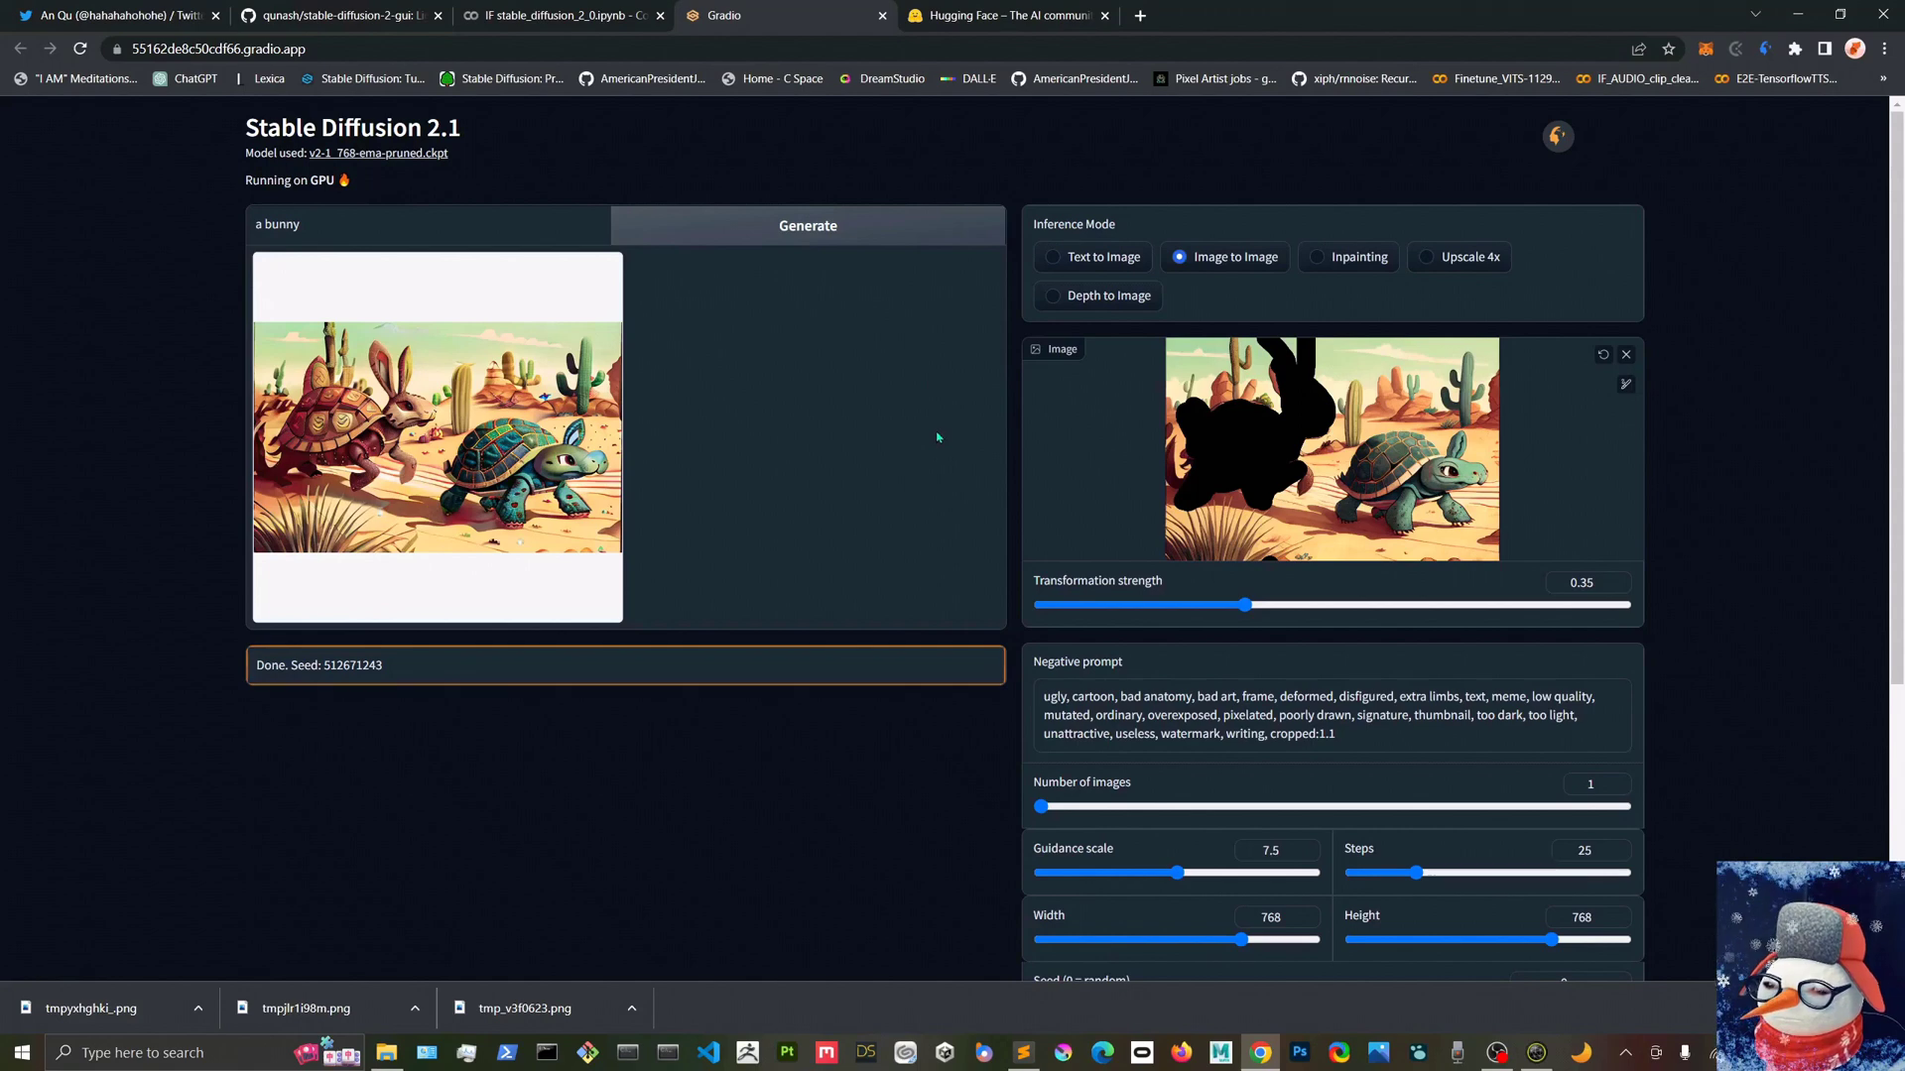
pyautogui.moveTo(1248, 607); pyautogui.dragTo(1490, 608)
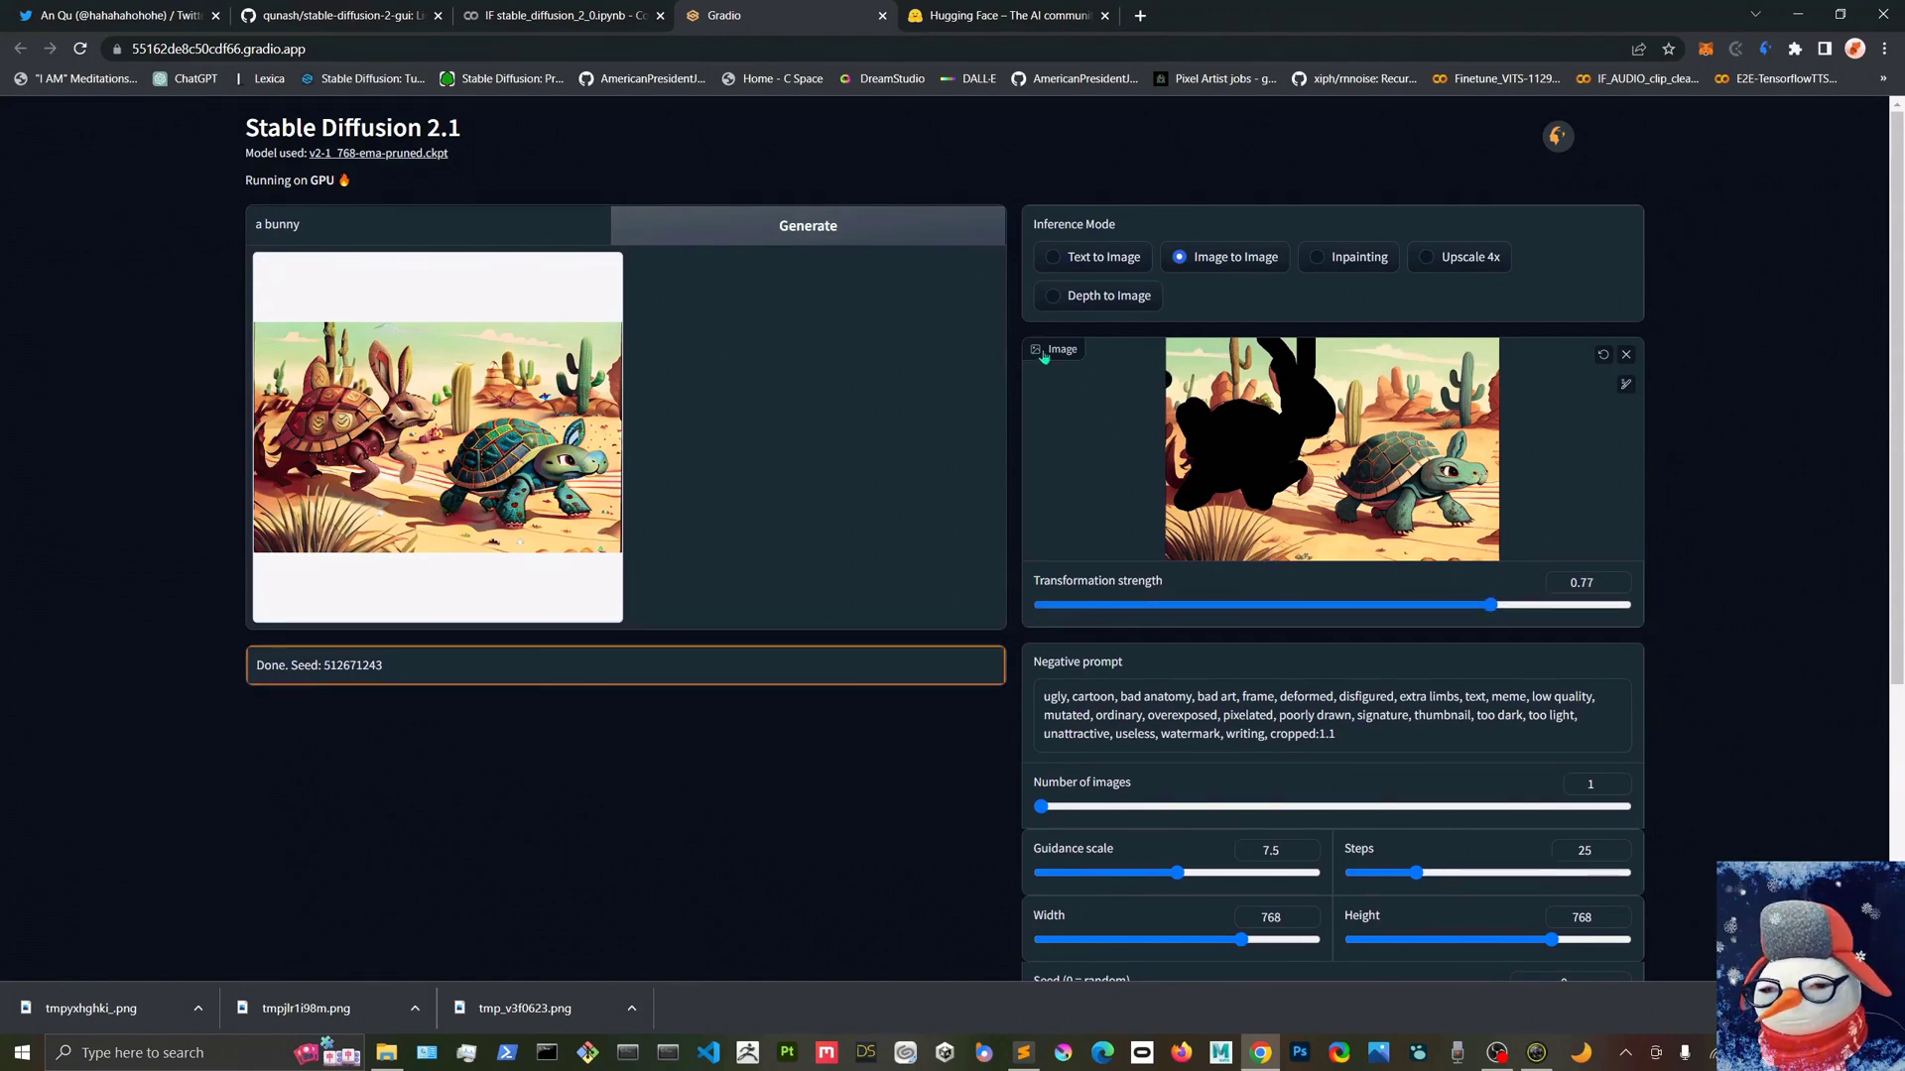
pyautogui.click(817, 241)
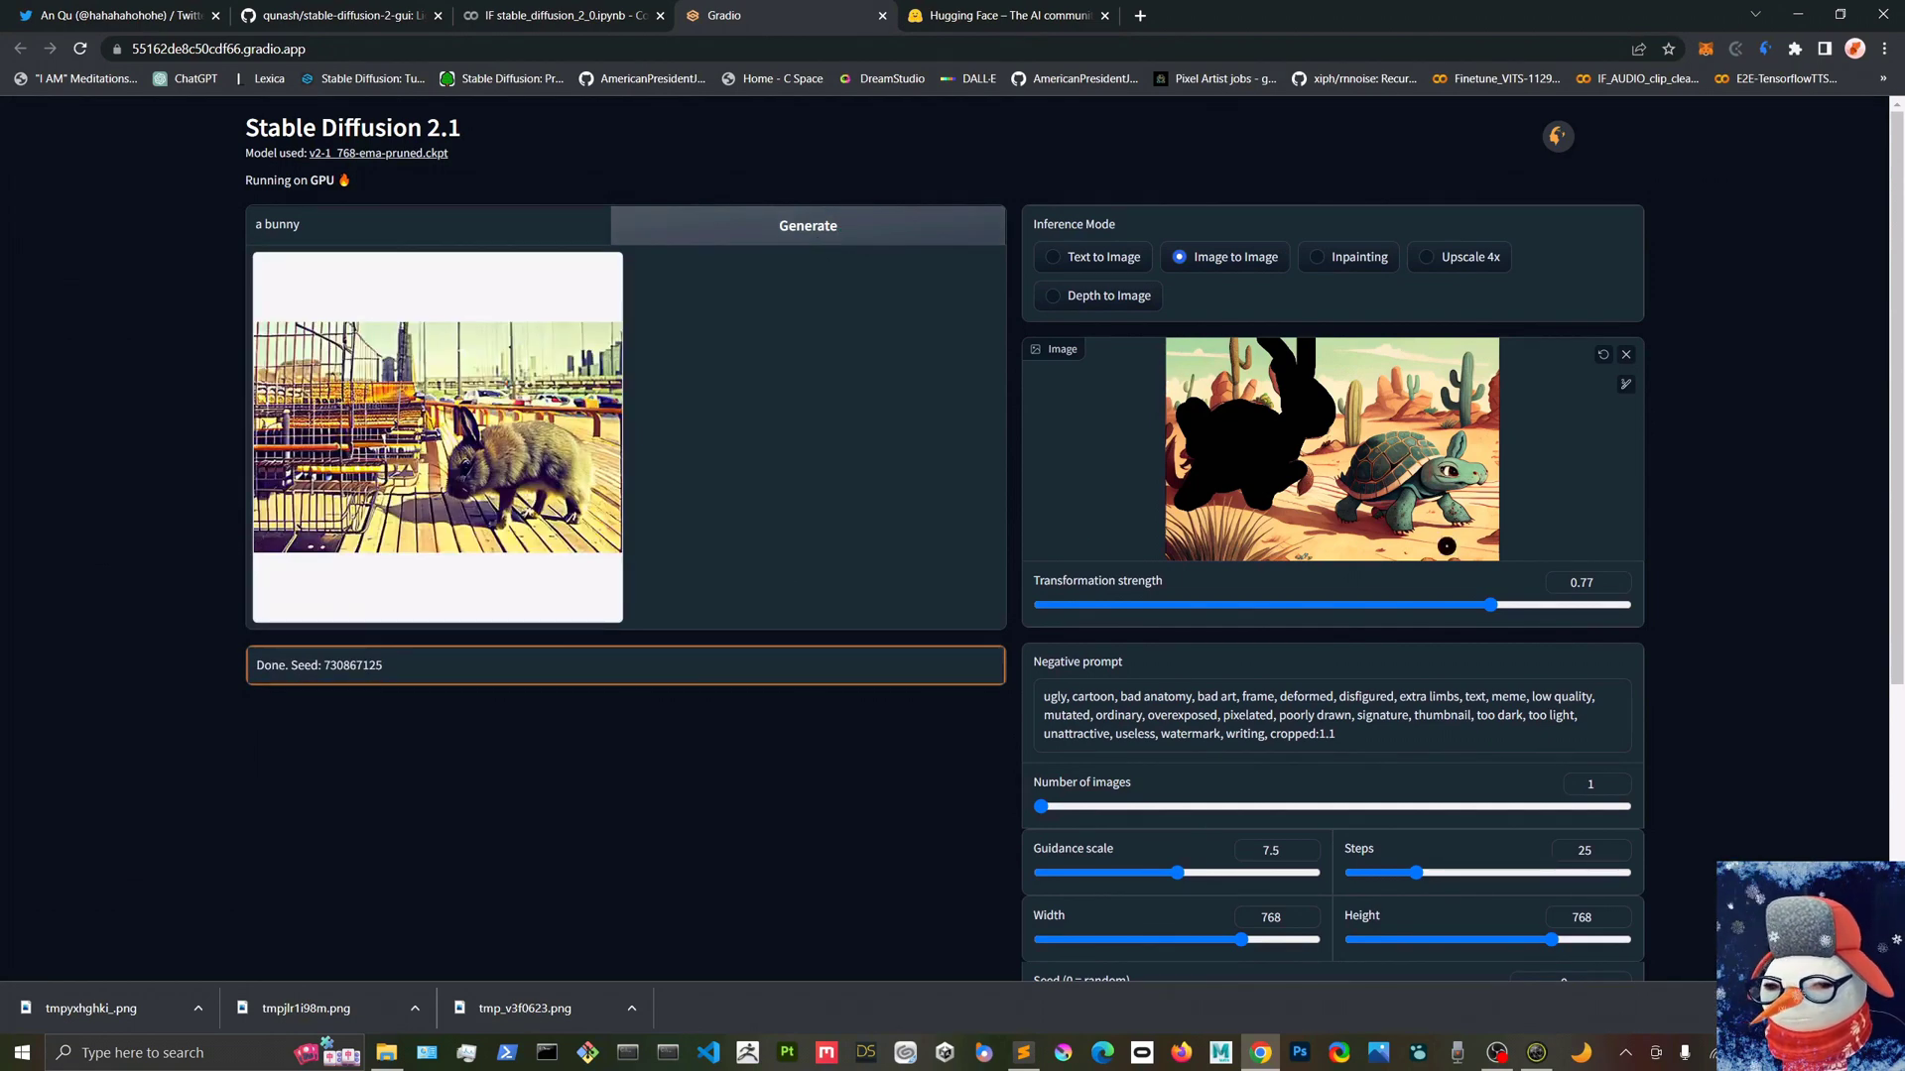
pyautogui.click(1351, 604)
pyautogui.click(804, 241)
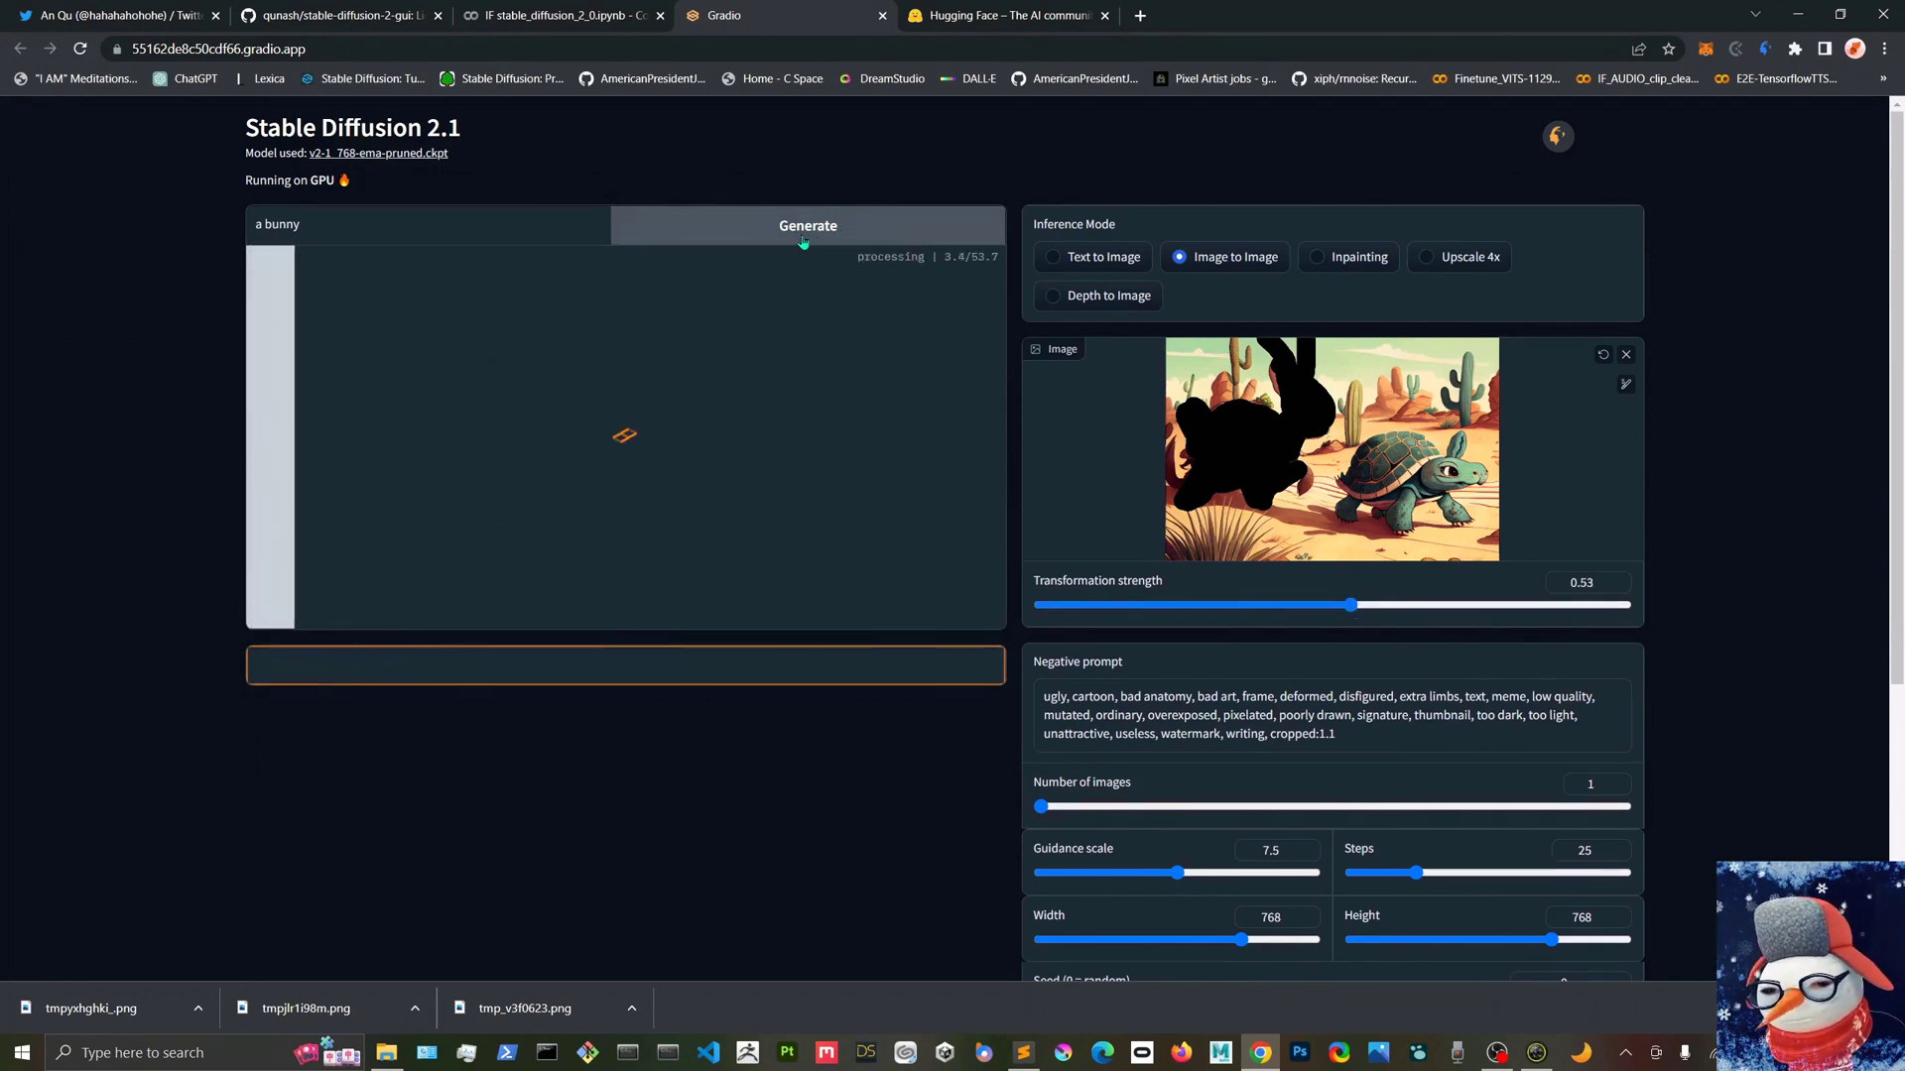
# Generate an inpainted bunny in Inpainting mode, then edit the prompt.
pyautogui.click(1336, 258)
pyautogui.click(784, 230)
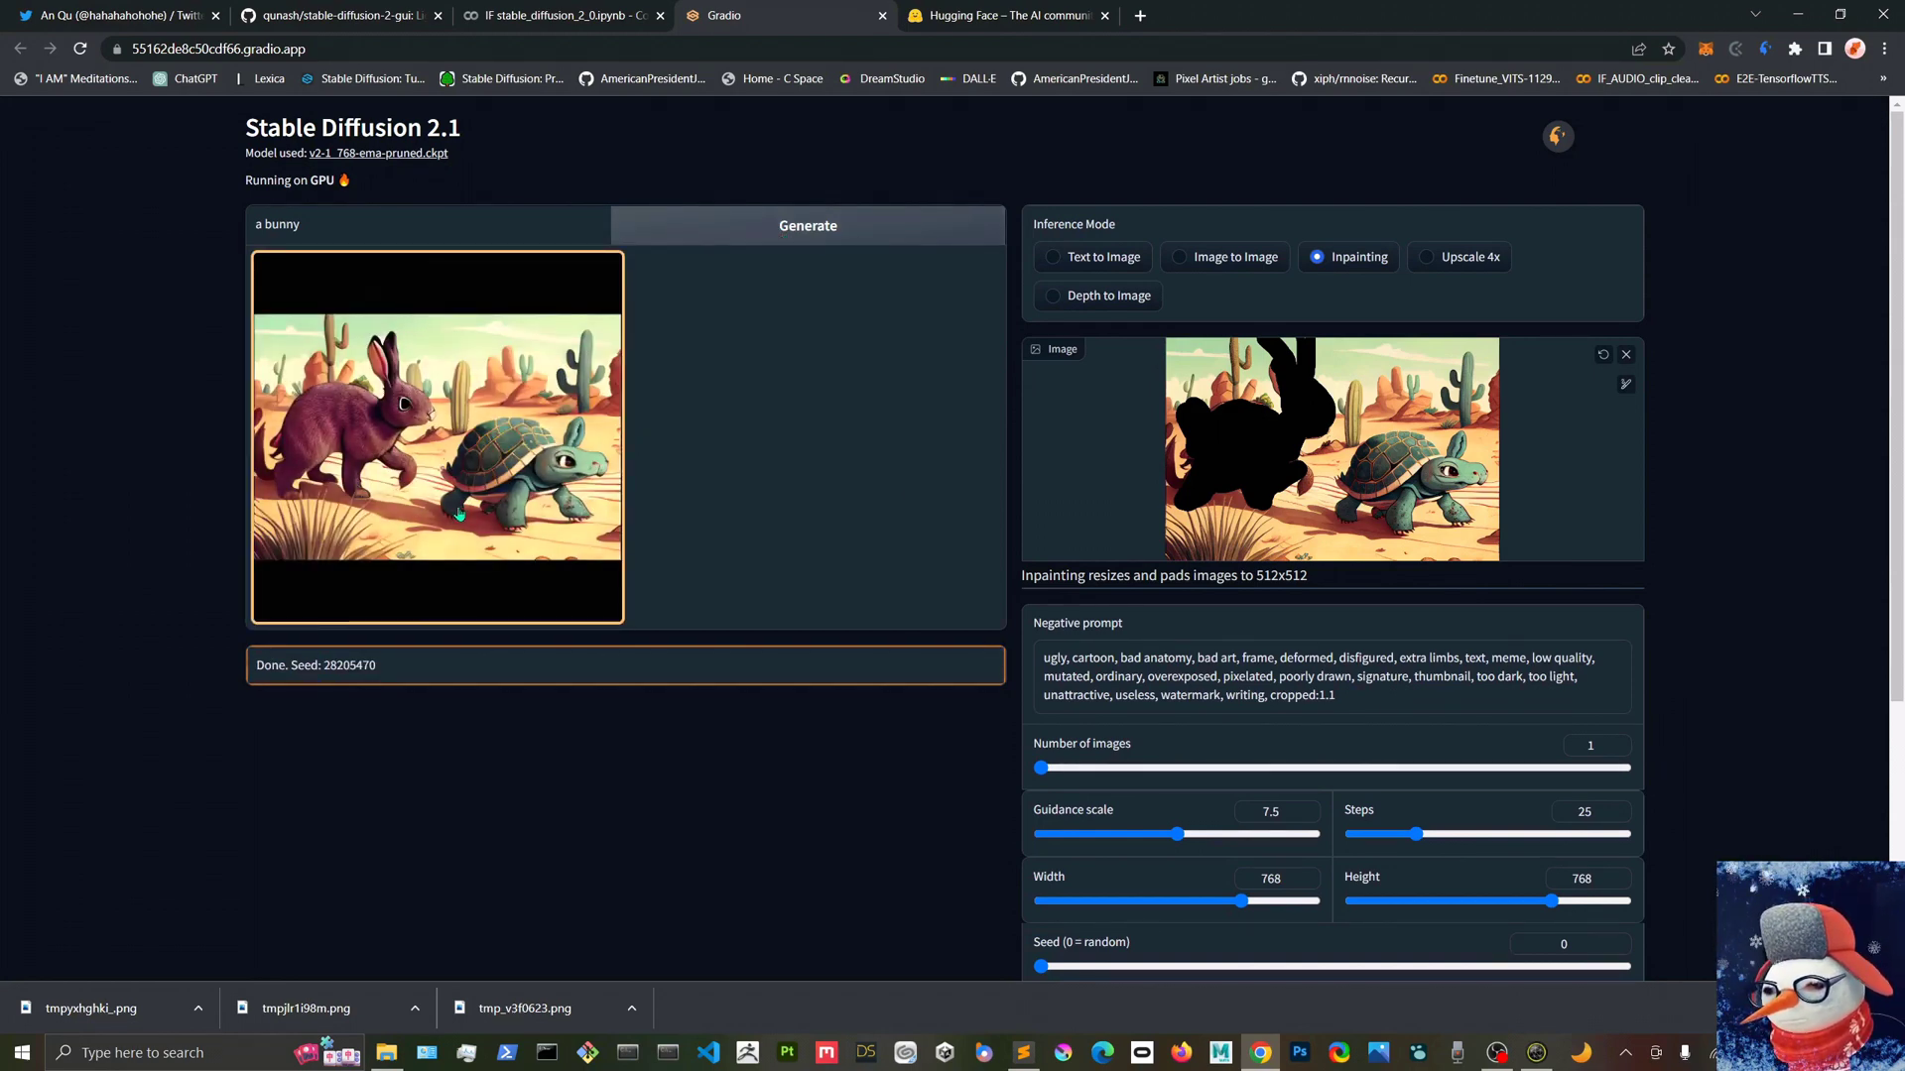
pyautogui.write('an illustration of')
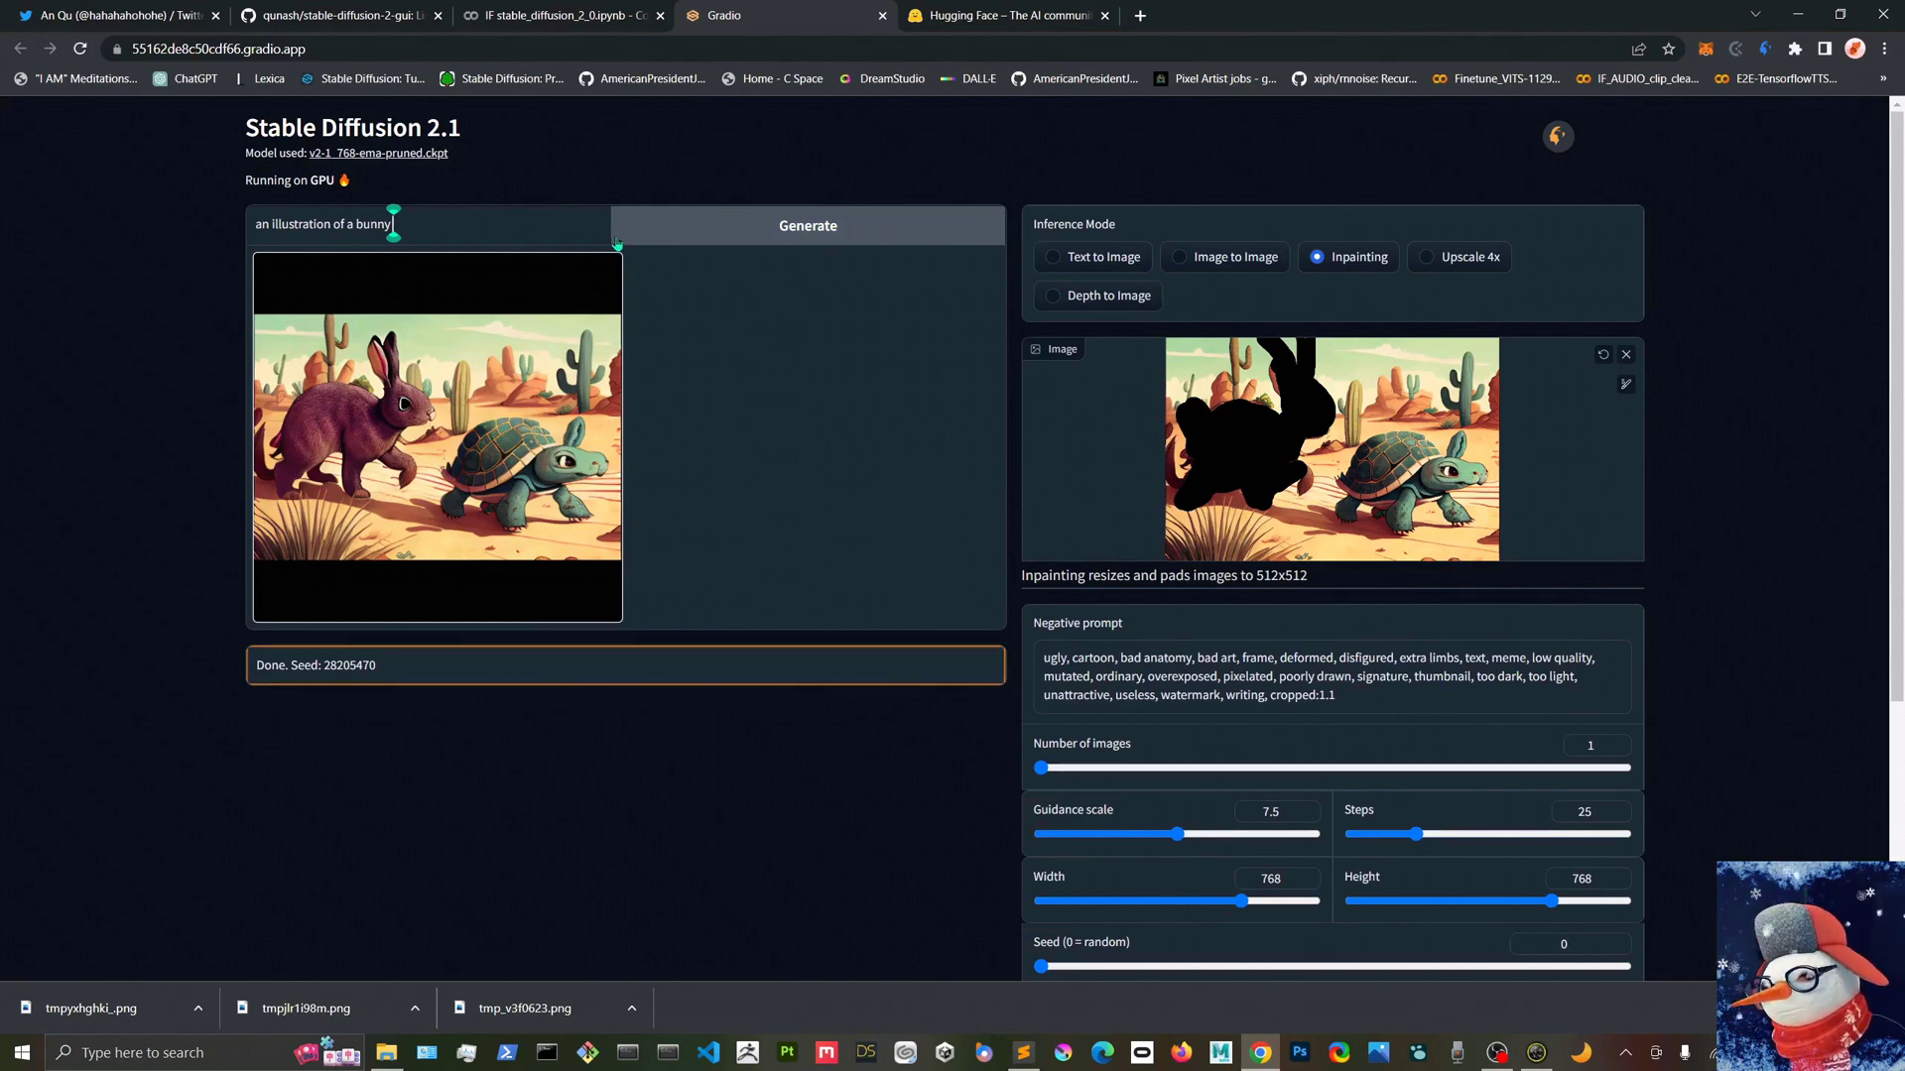
# Reuse the generated image as input, extend the mask over the bunny's ear, and regenerate.
pyautogui.click(1625, 384)
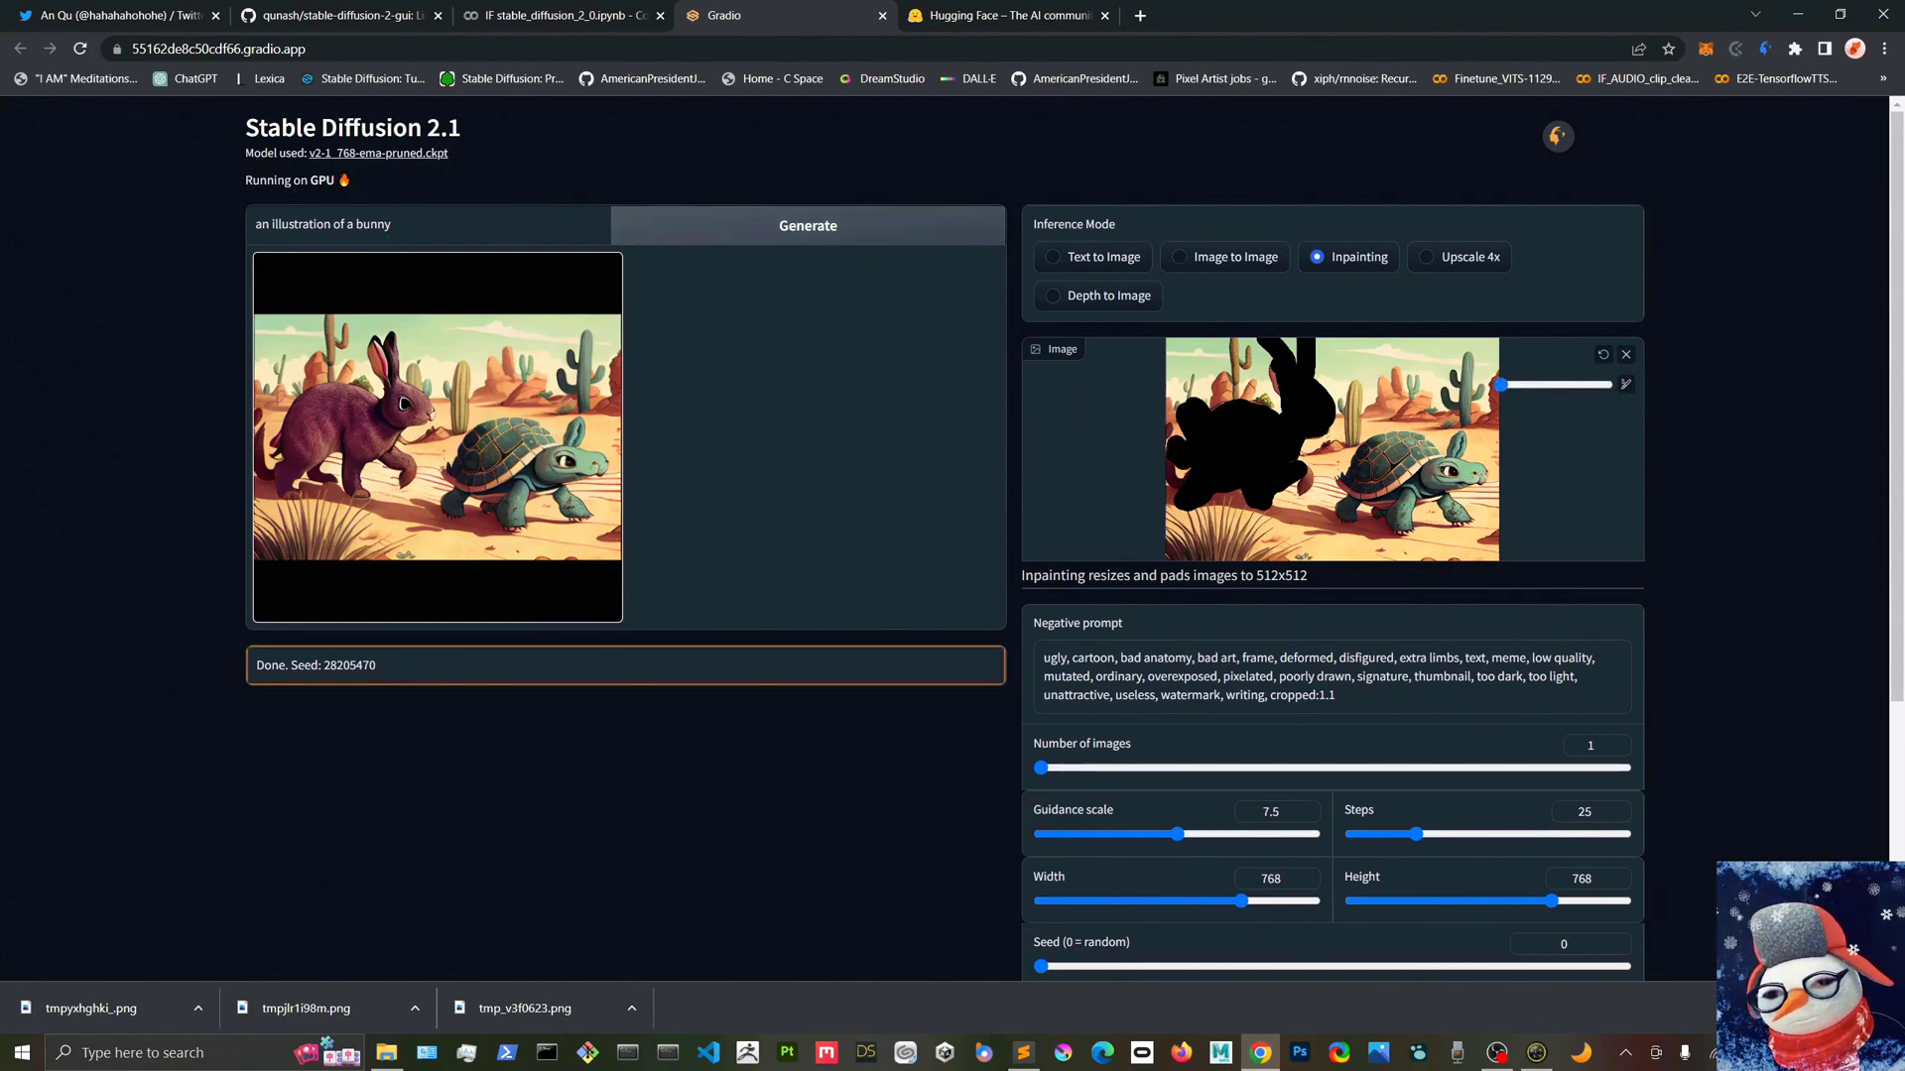
pyautogui.click(1625, 354)
pyautogui.moveTo(437, 437)
pyautogui.mouseDown()
pyautogui.moveTo(1245, 444)
pyautogui.moveTo(1235, 458)
pyautogui.moveTo(1265, 436)
pyautogui.moveTo(1298, 481)
pyautogui.mouseUp()
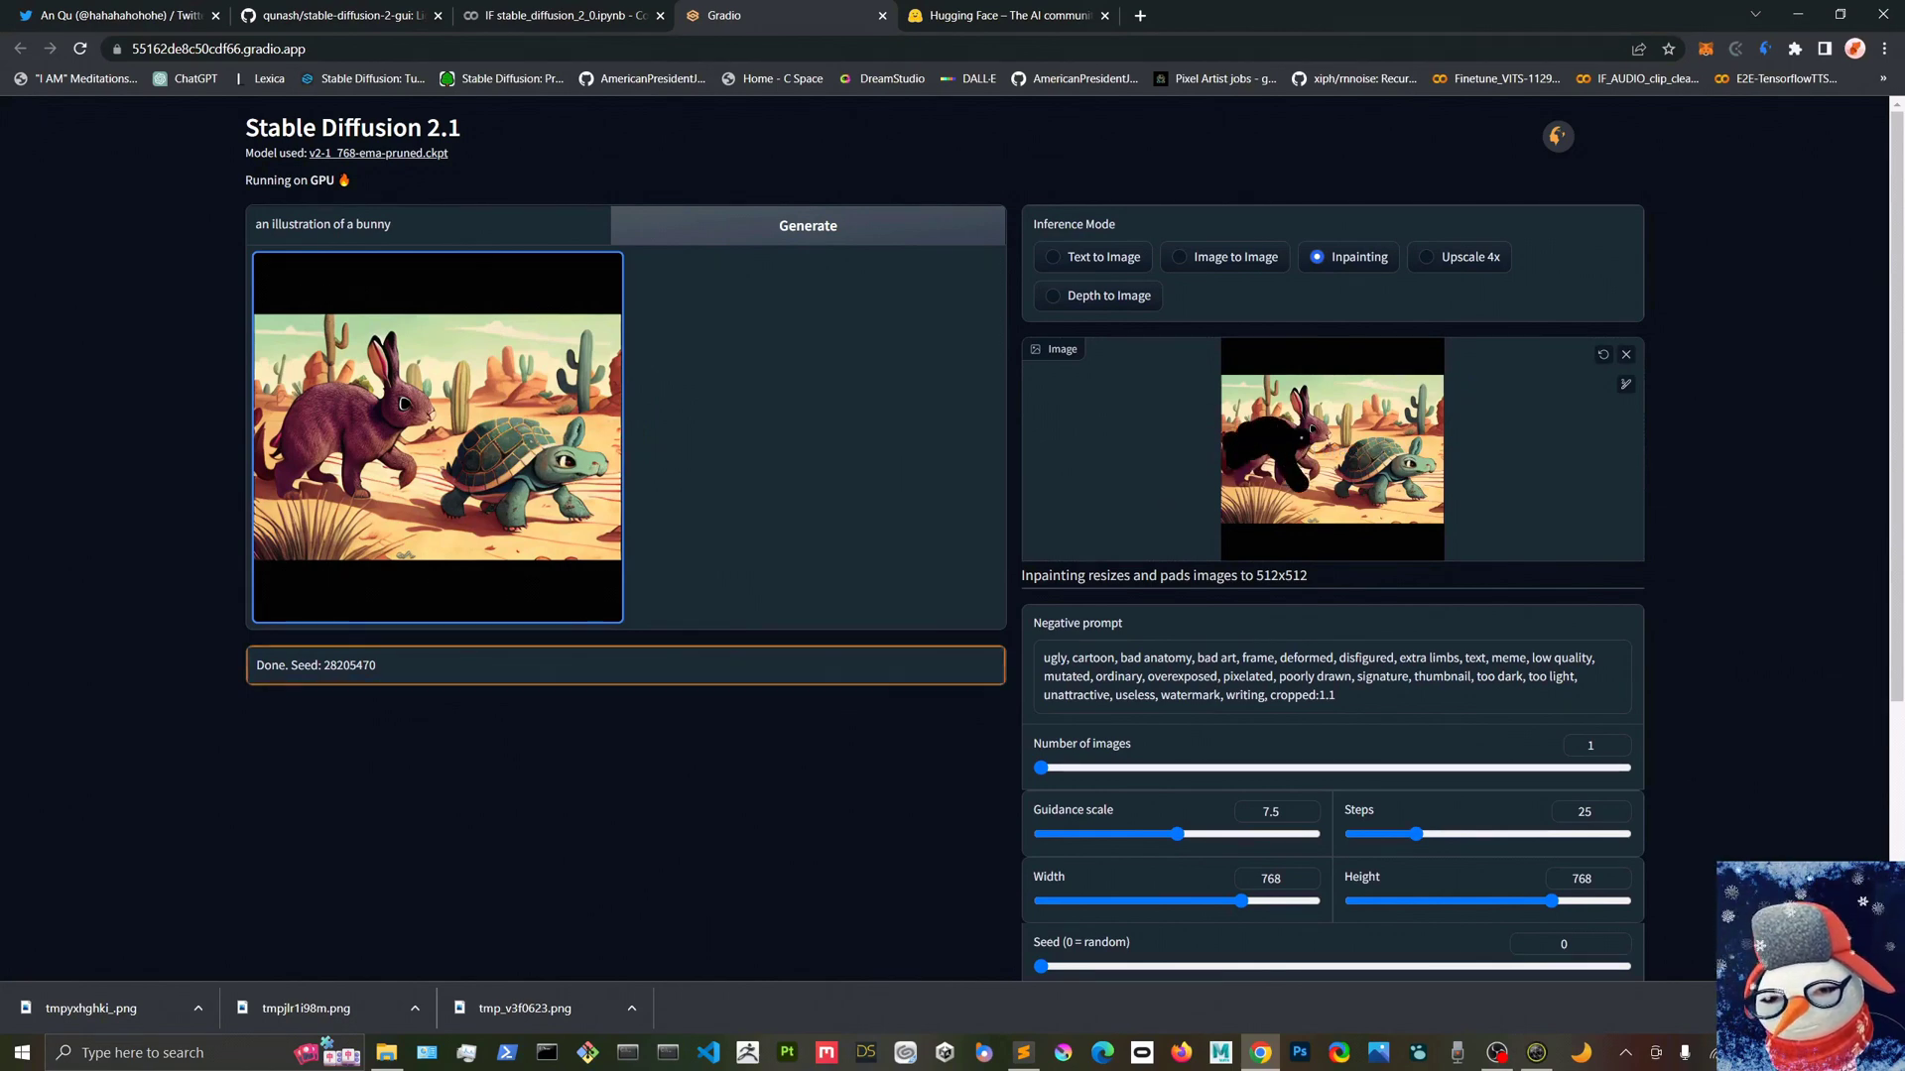
pyautogui.moveTo(1285, 393); pyautogui.dragTo(1289, 385)
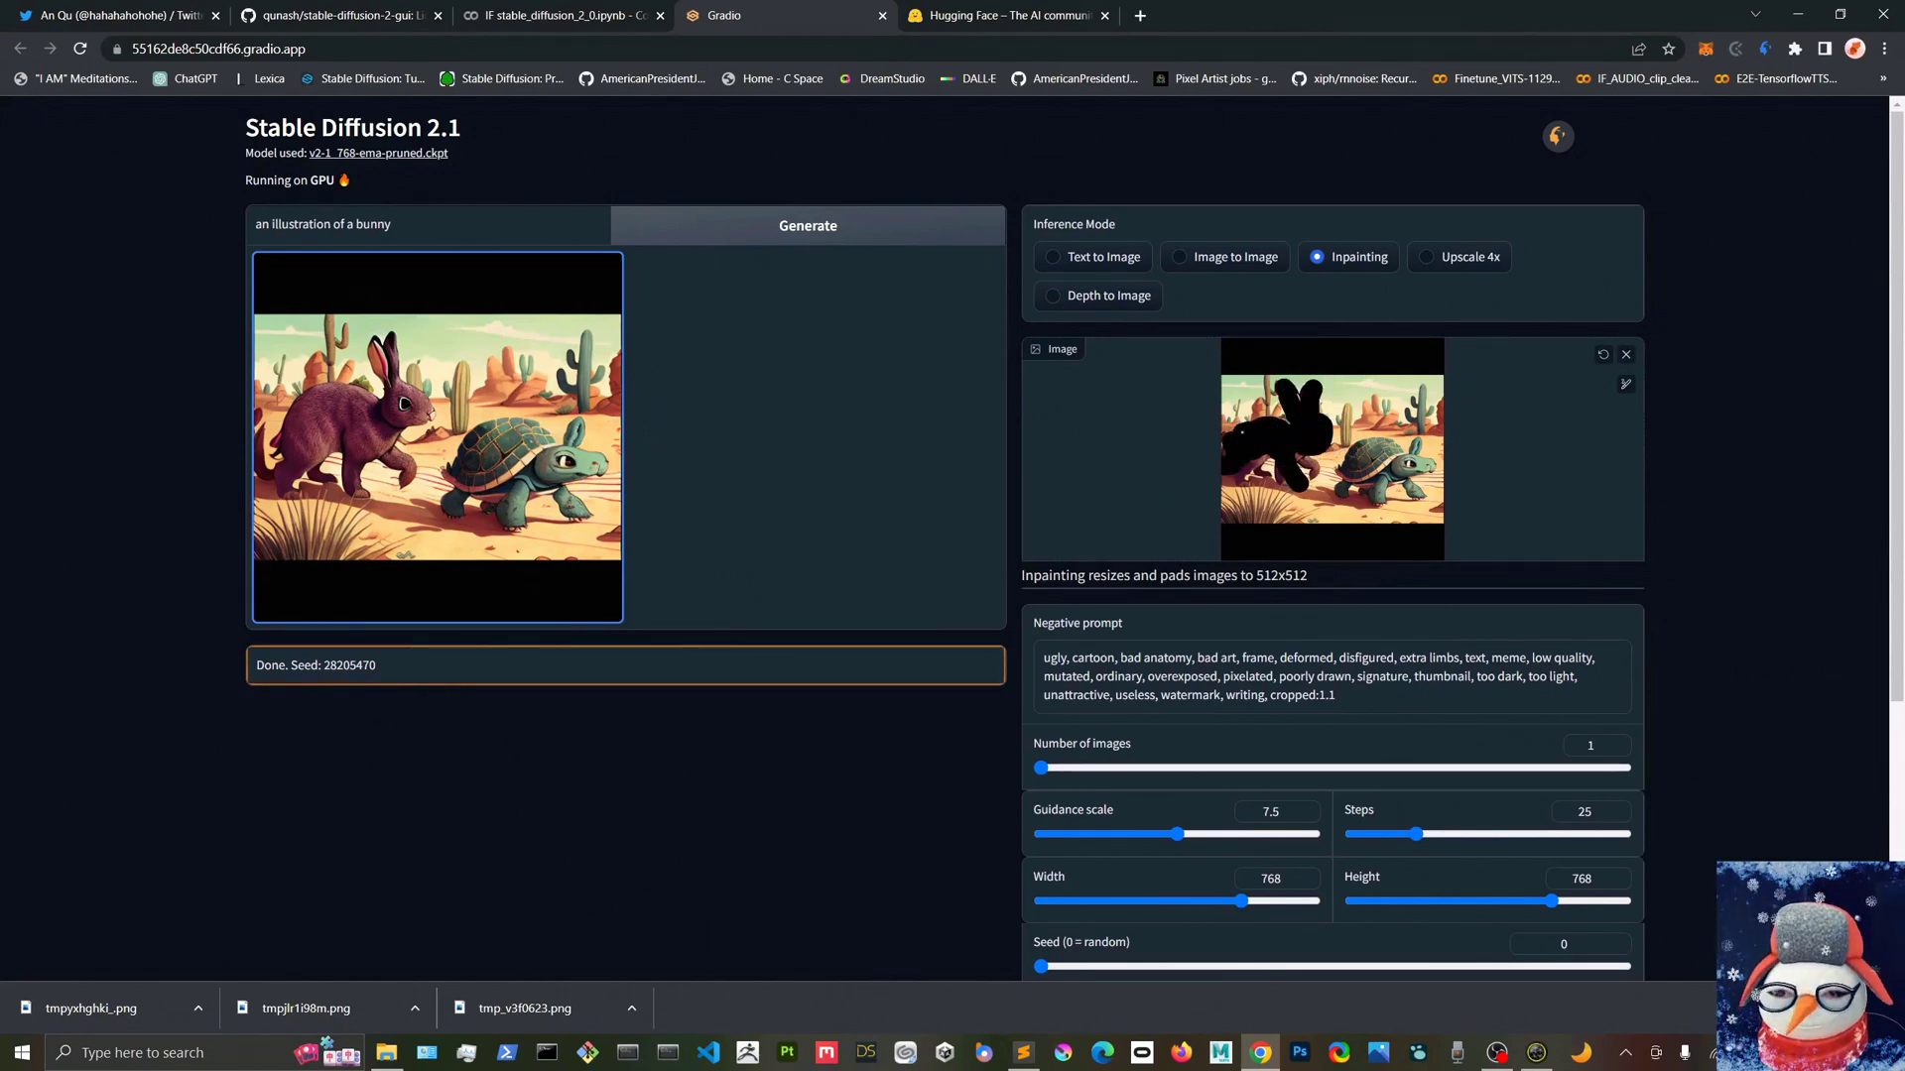
pyautogui.click(807, 225)
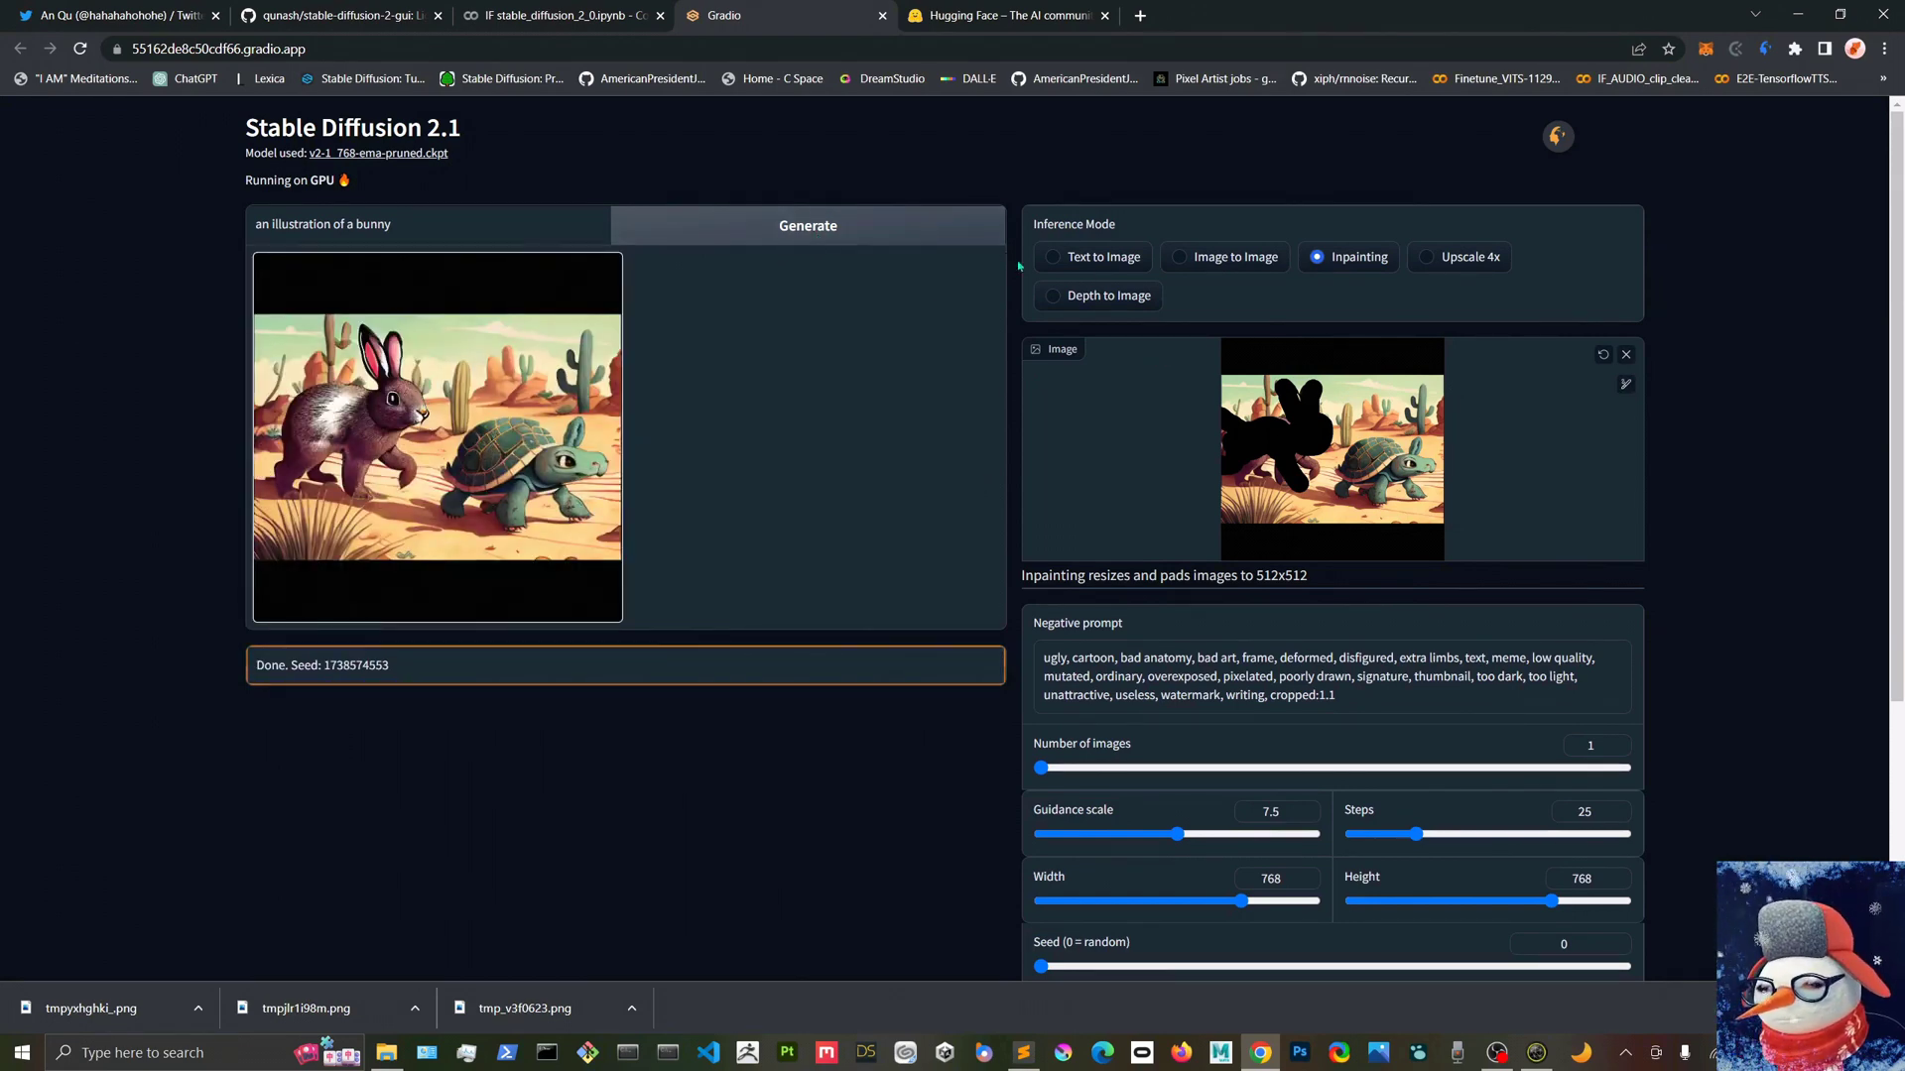
# Save the inpainted bunny image and select Upscale 4x mode.
pyautogui.rightClick(511, 407)
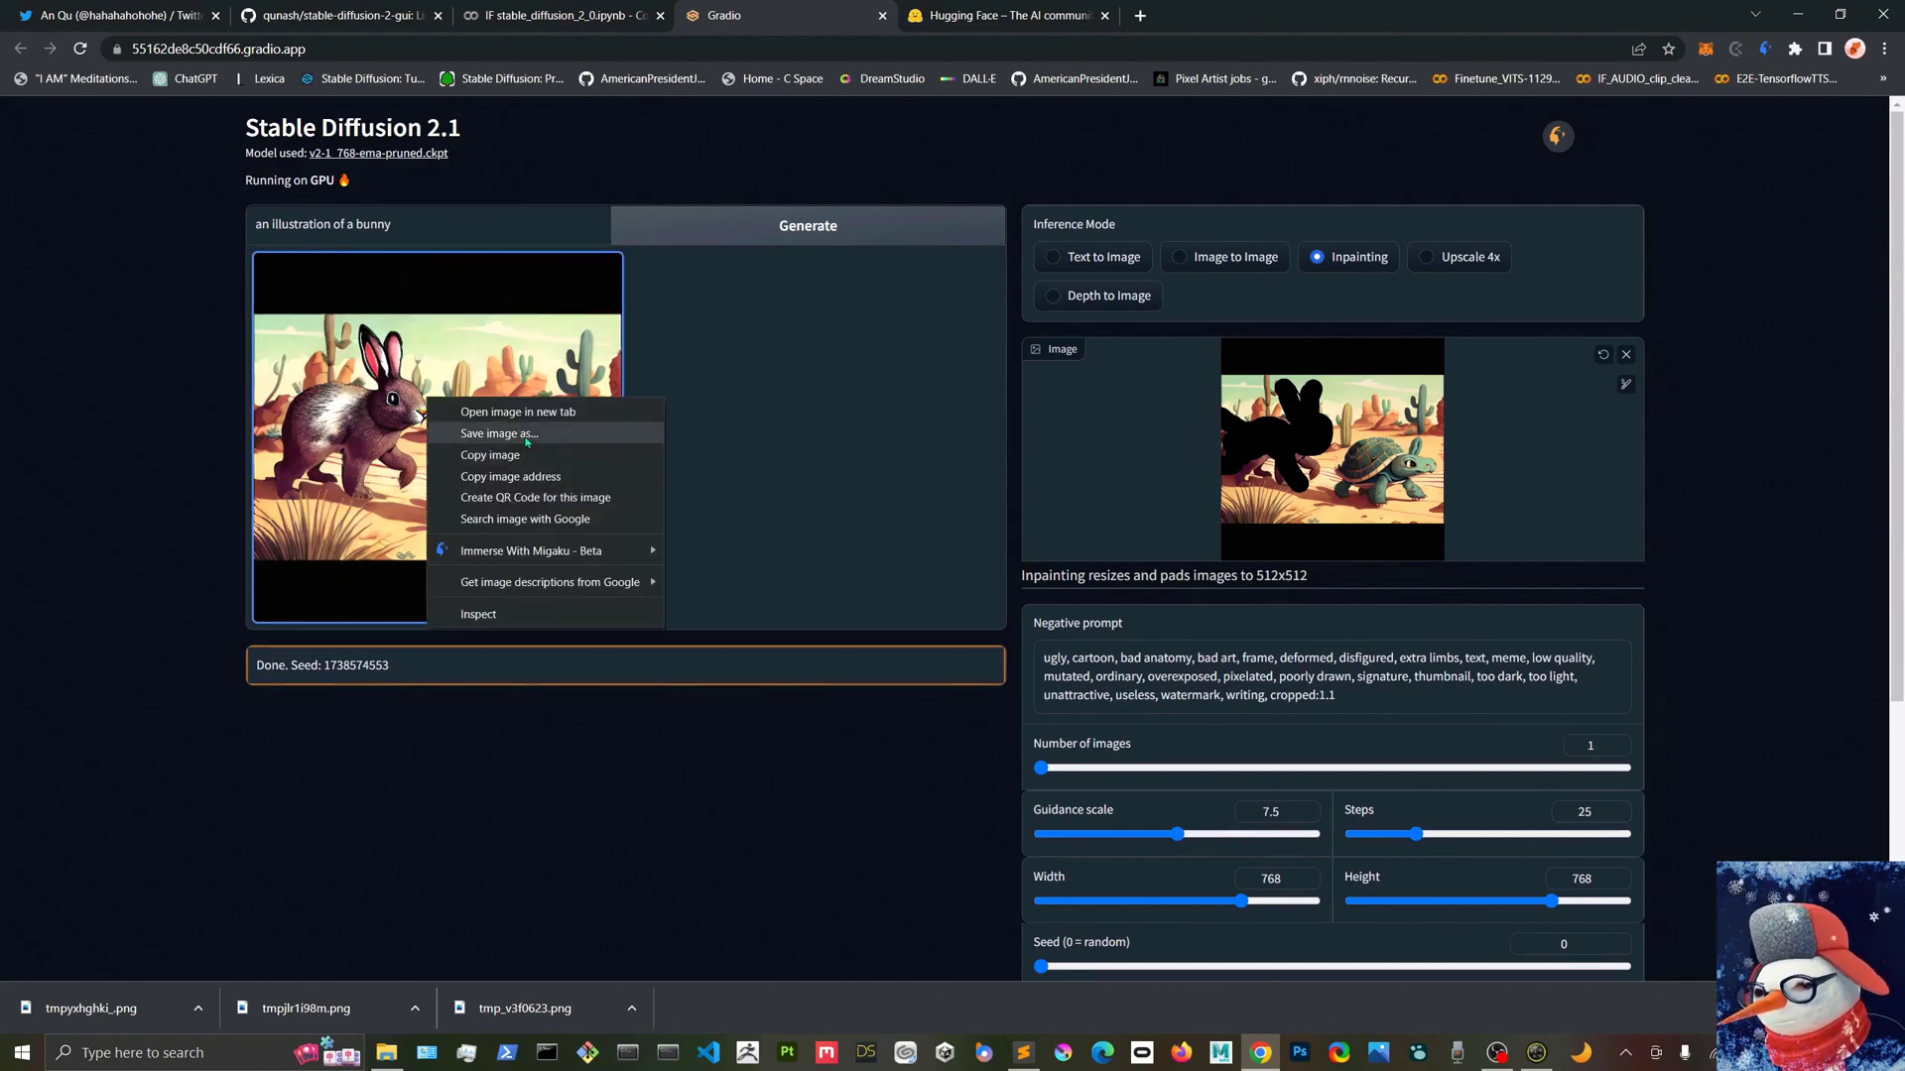
pyautogui.click(555, 436)
pyautogui.press('Return')
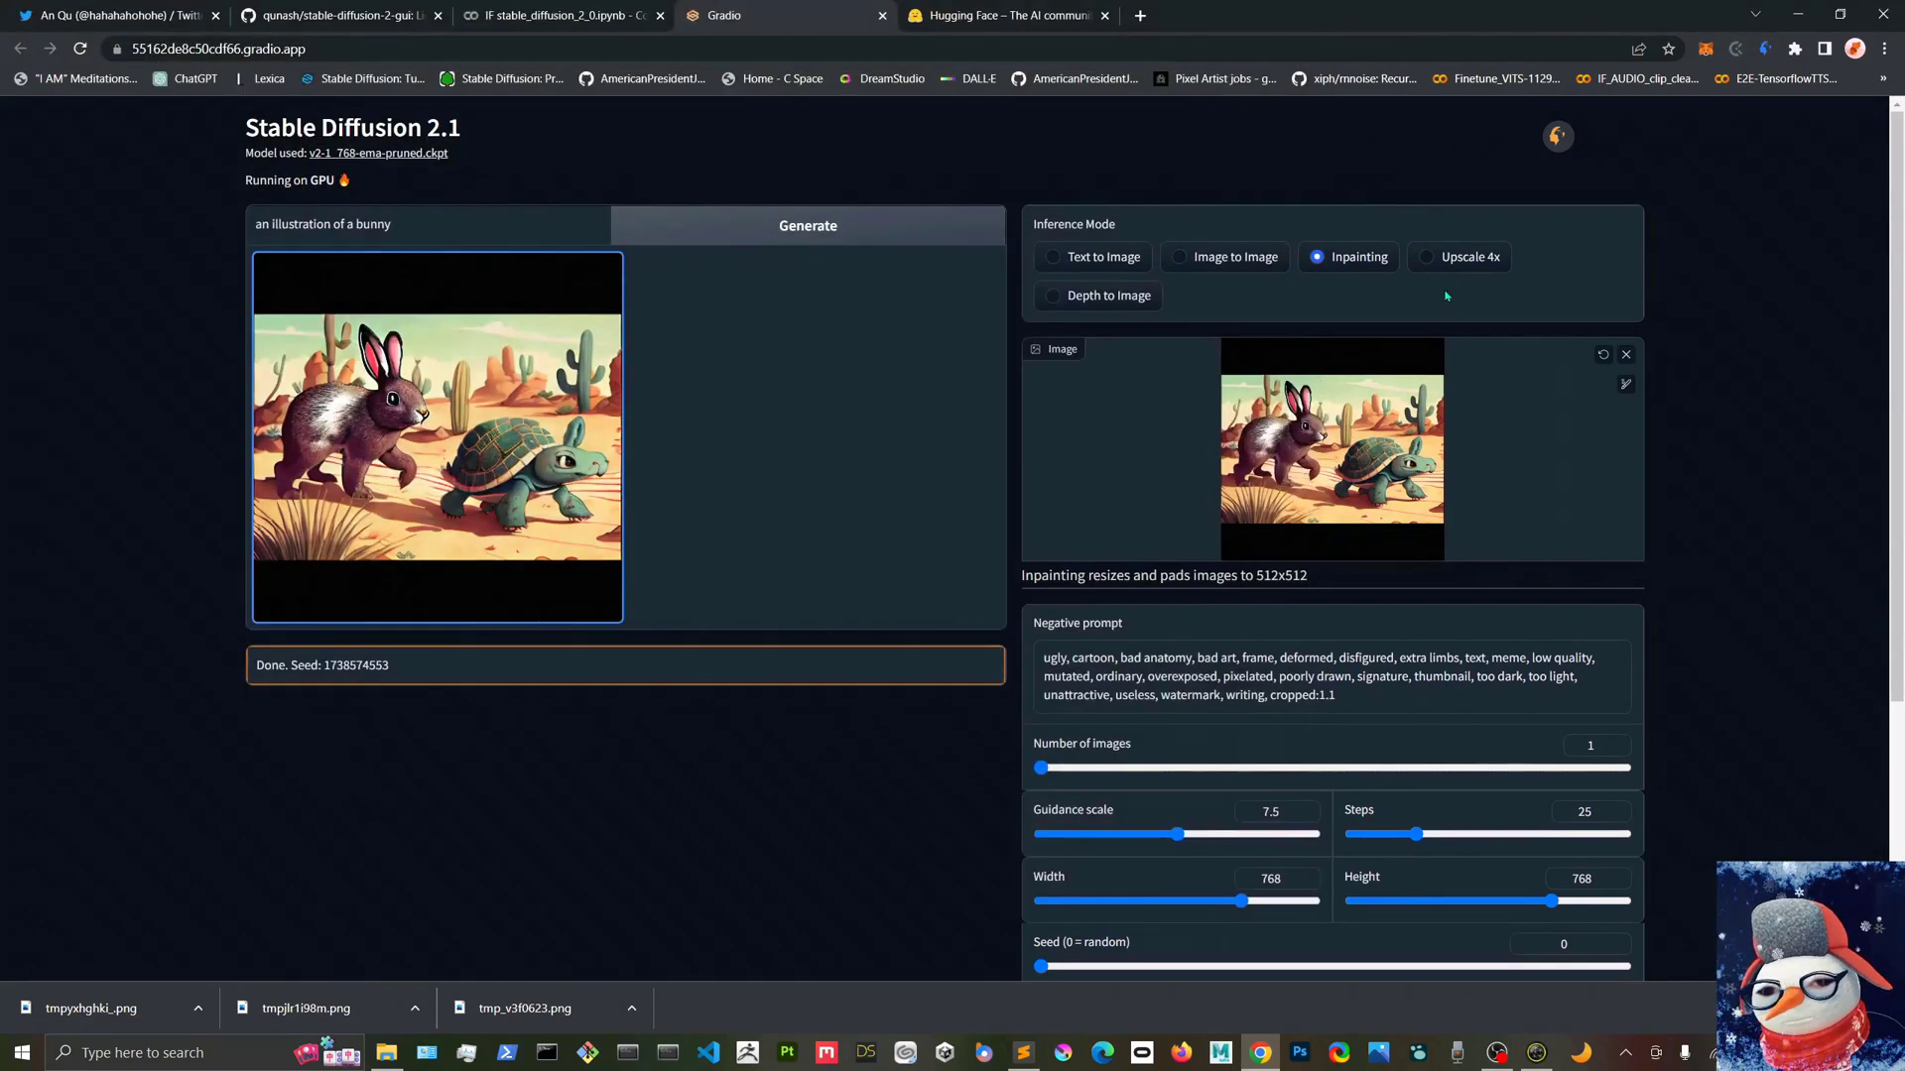
pyautogui.click(1460, 256)
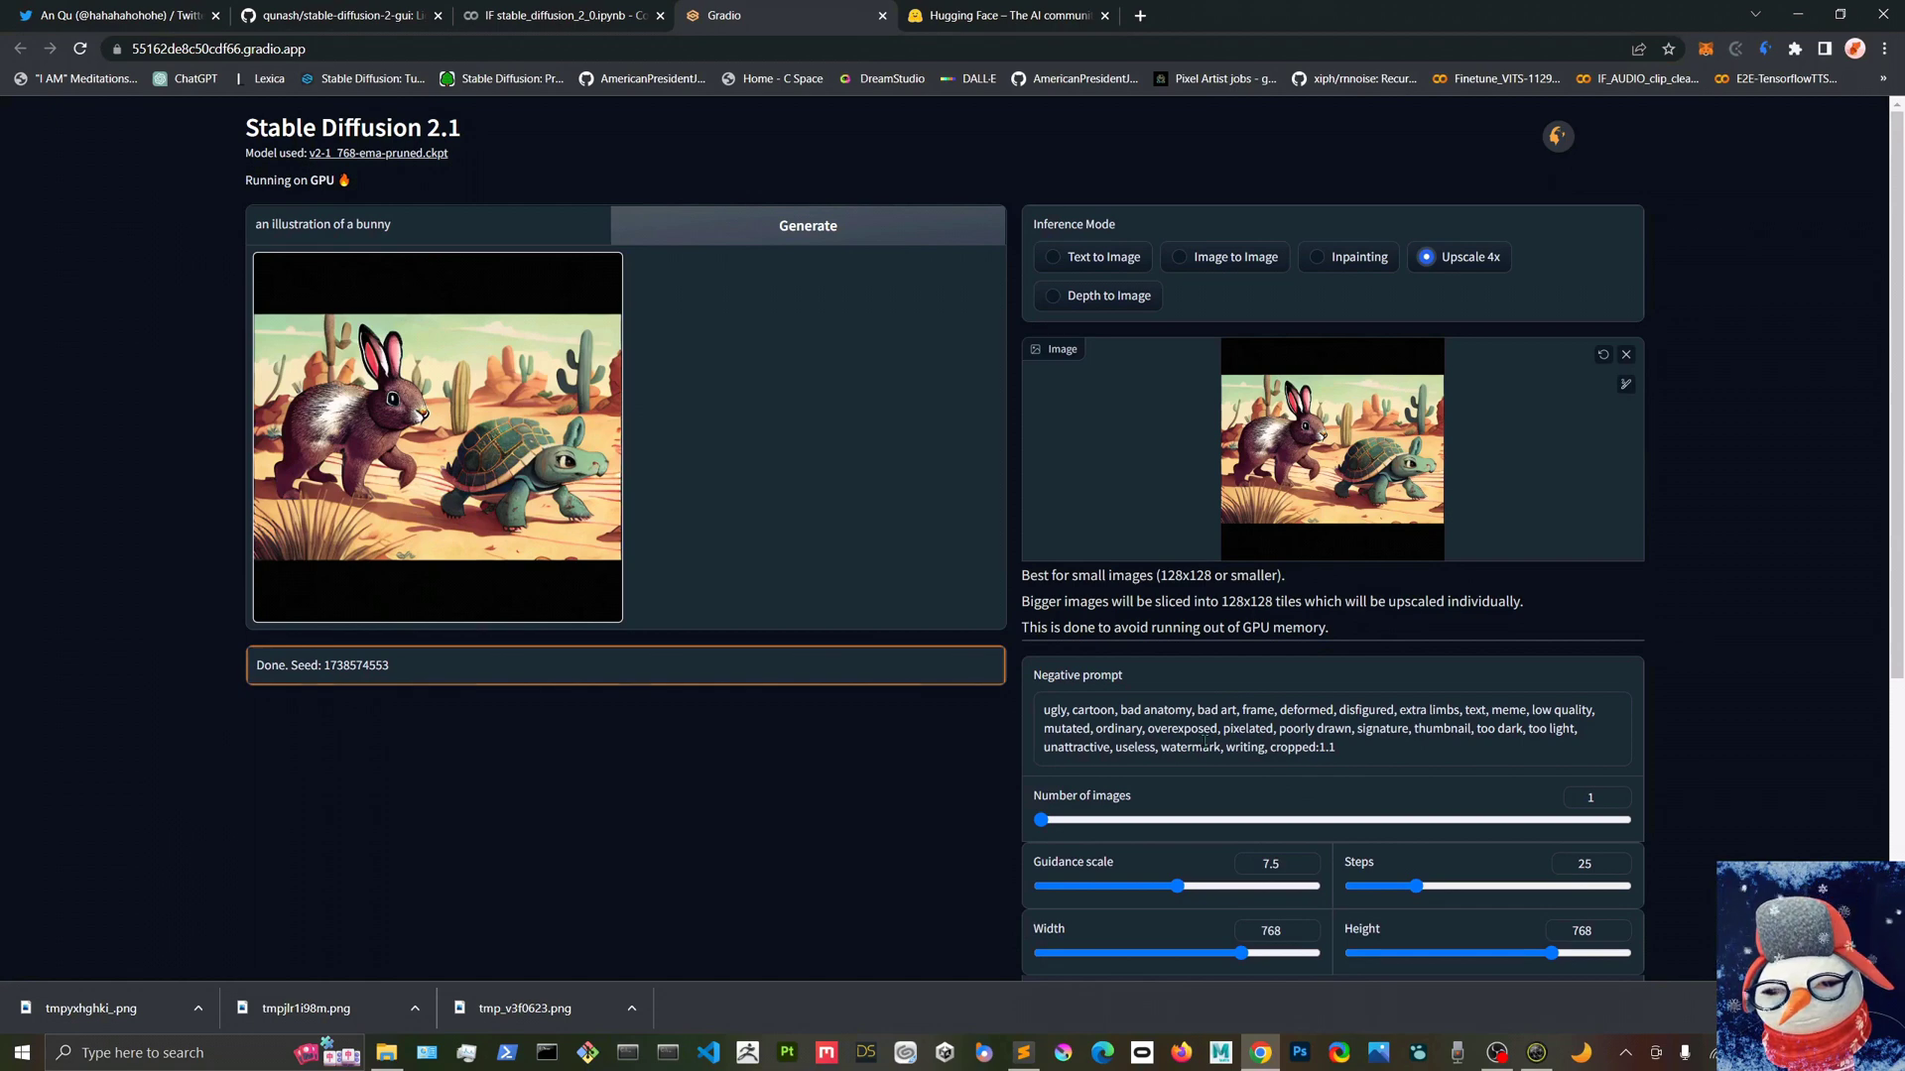
# Set Width and Height to 1024 and run Upscale 4x on the bunny illustration.
pyautogui.scroll(-3, 1600, 778)
pyautogui.moveTo(1241, 646); pyautogui.dragTo(1314, 646)
pyautogui.moveTo(1552, 646); pyautogui.dragTo(1624, 646)
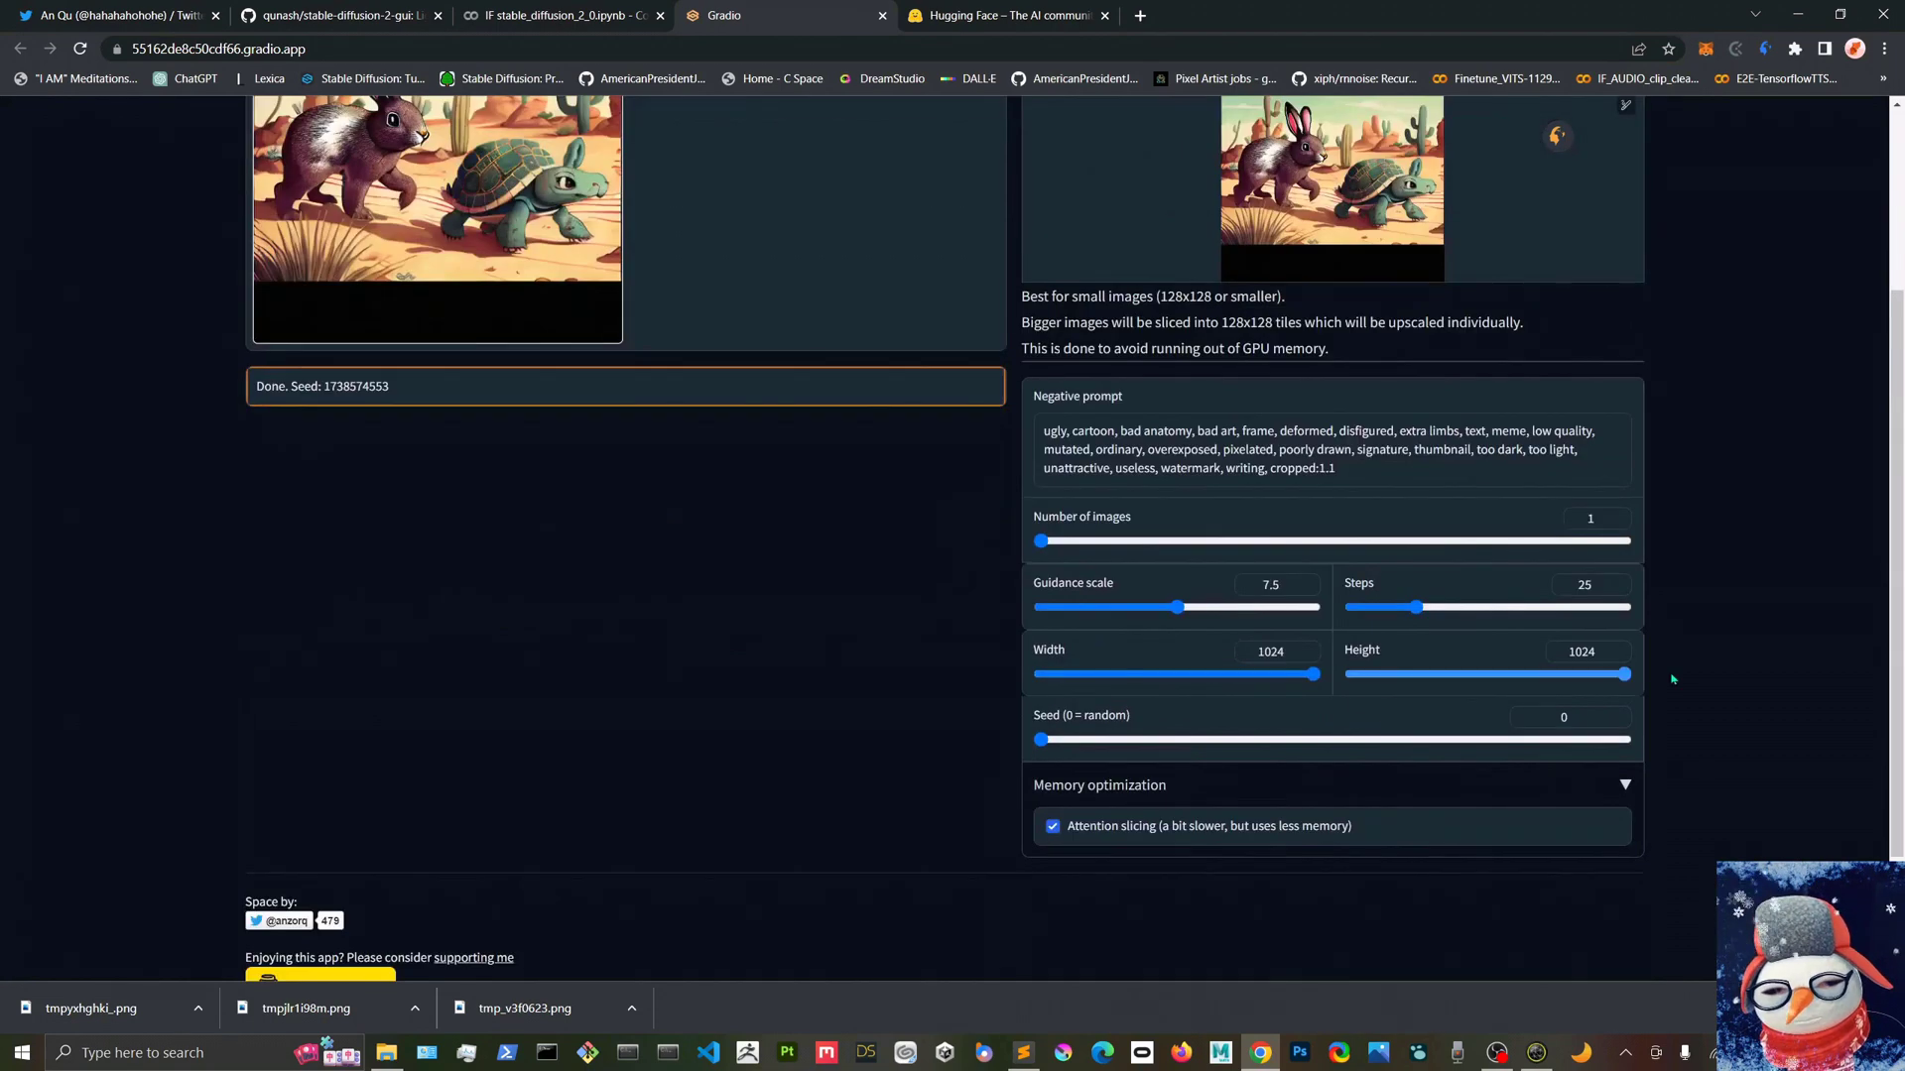
pyautogui.scroll(3, 1488, 646)
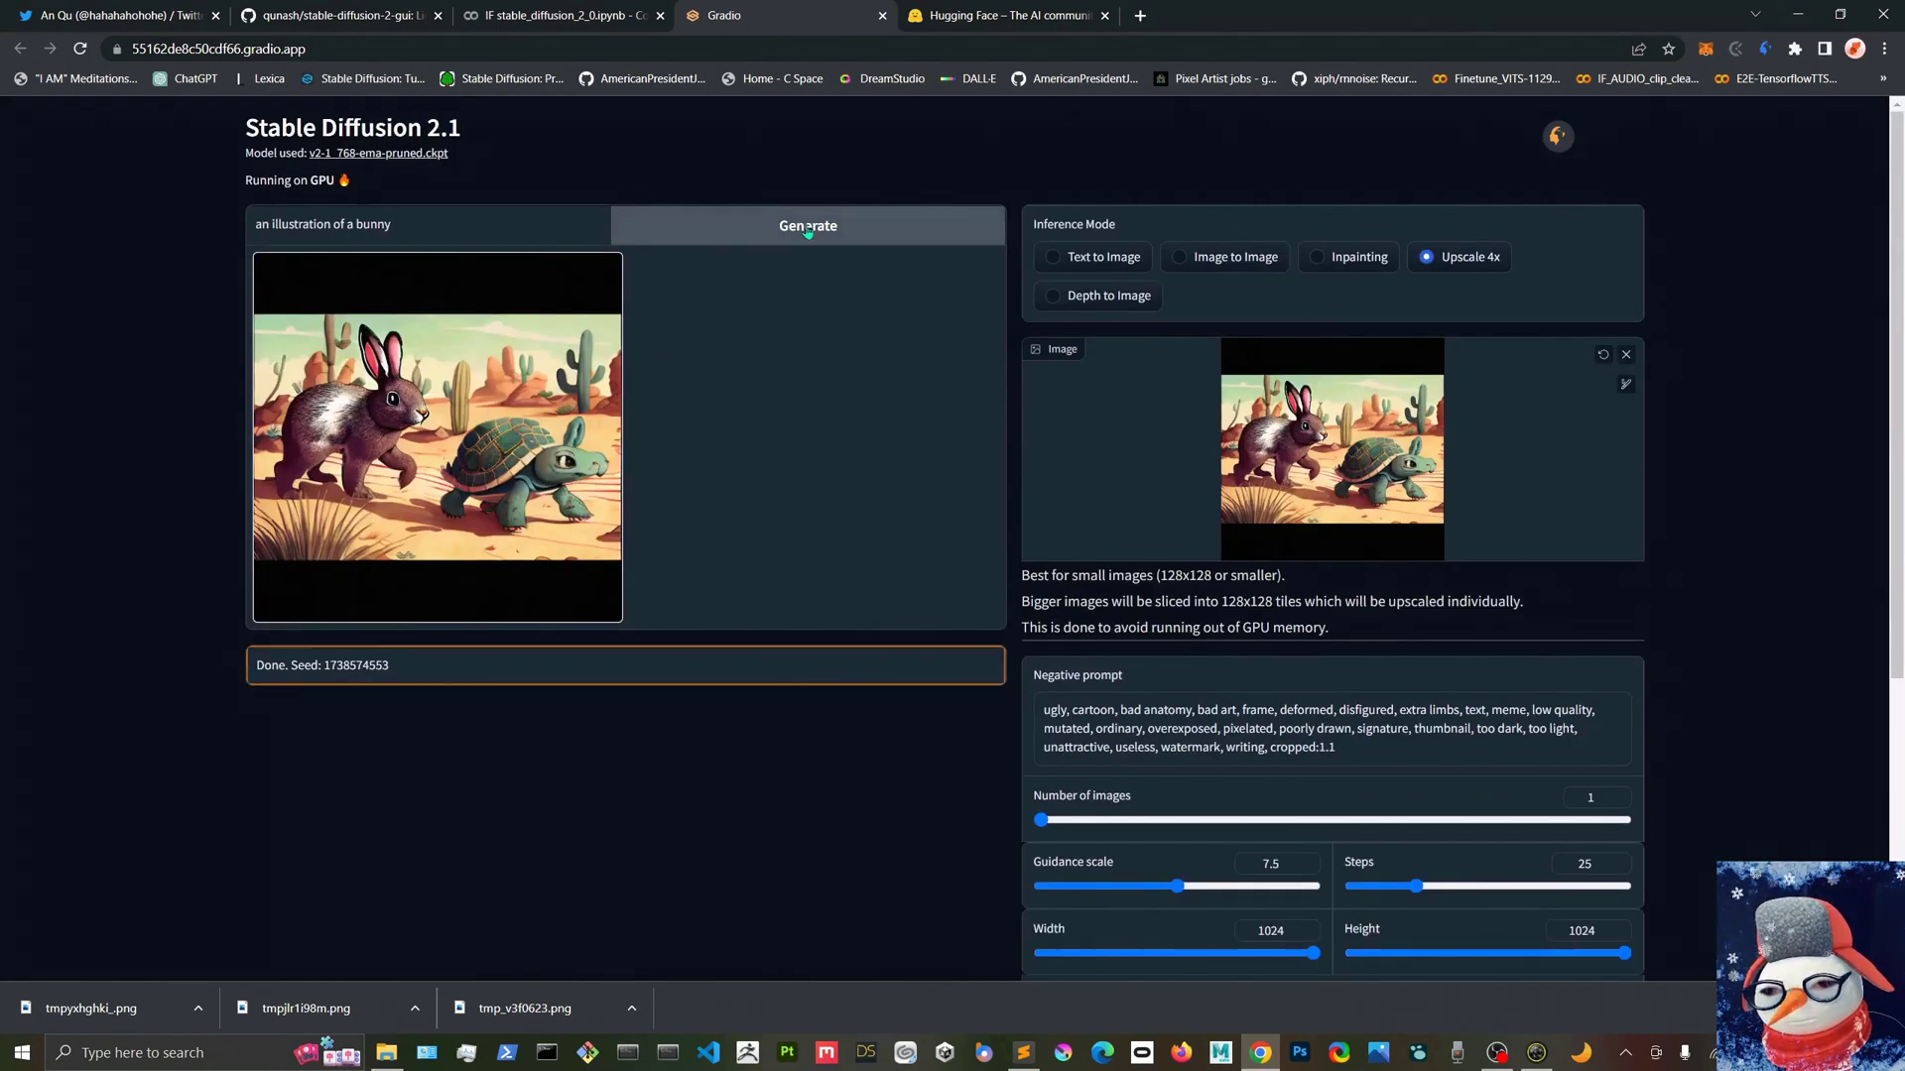
pyautogui.click(878, 230)
pyautogui.scroll(-3, 1218, 669)
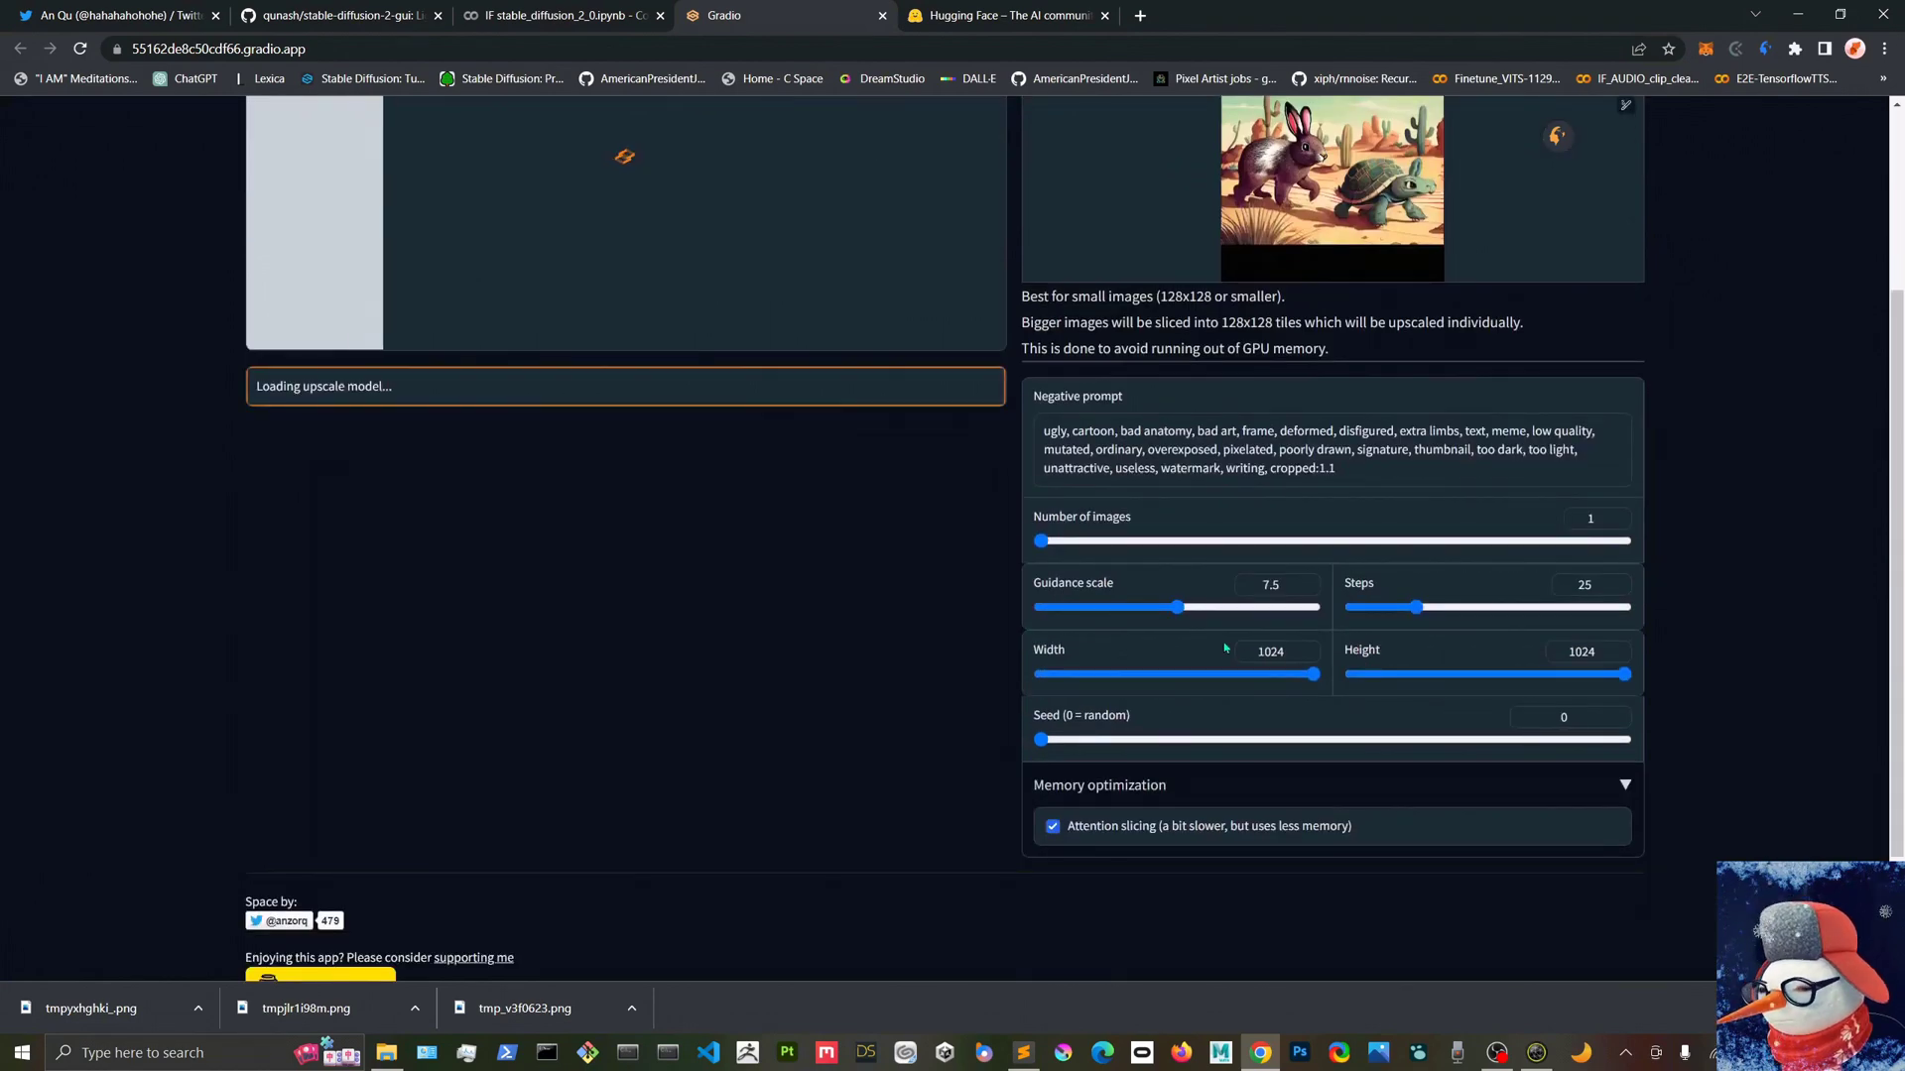
pyautogui.scroll(3, 1211, 555)
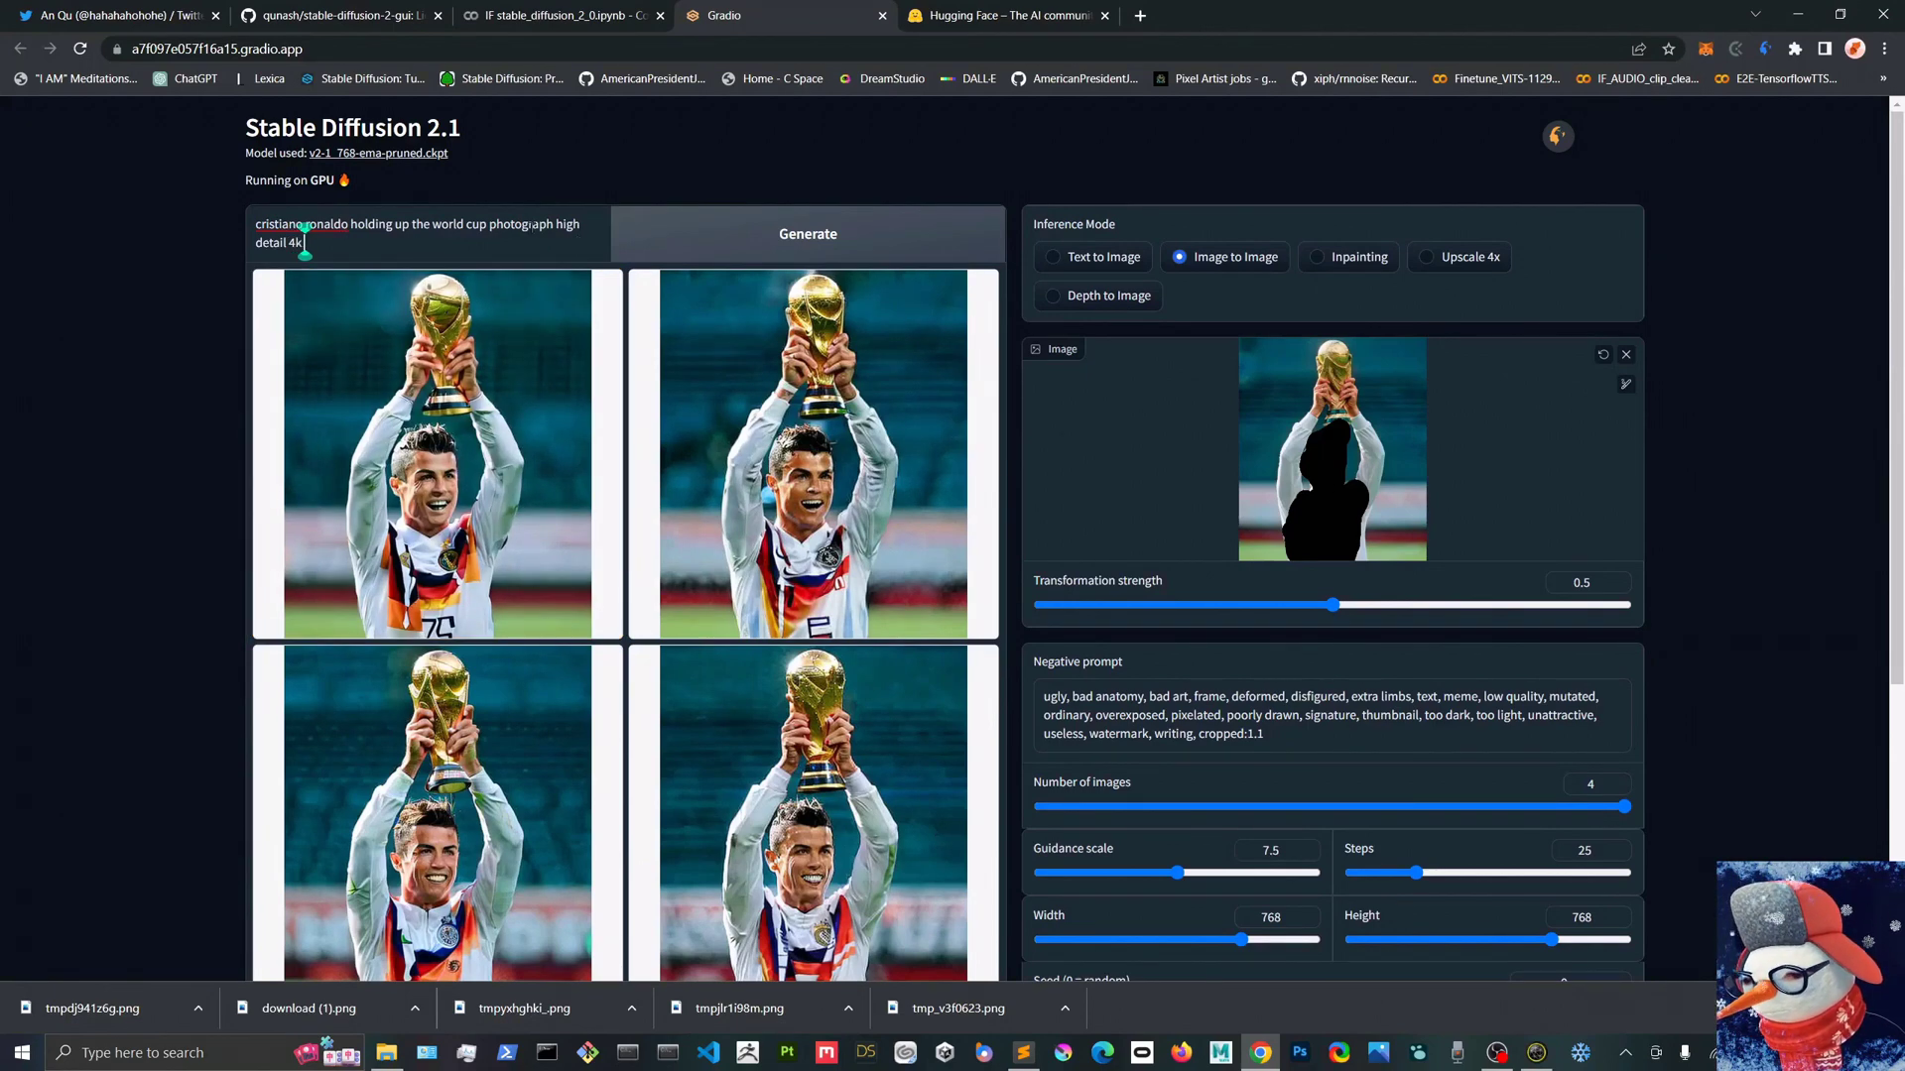
# Set strength to 0.6, add 'wears red' and 'stadium in the background' to the prompt, and generate.
pyautogui.moveTo(1332, 605); pyautogui.dragTo(1390, 605)
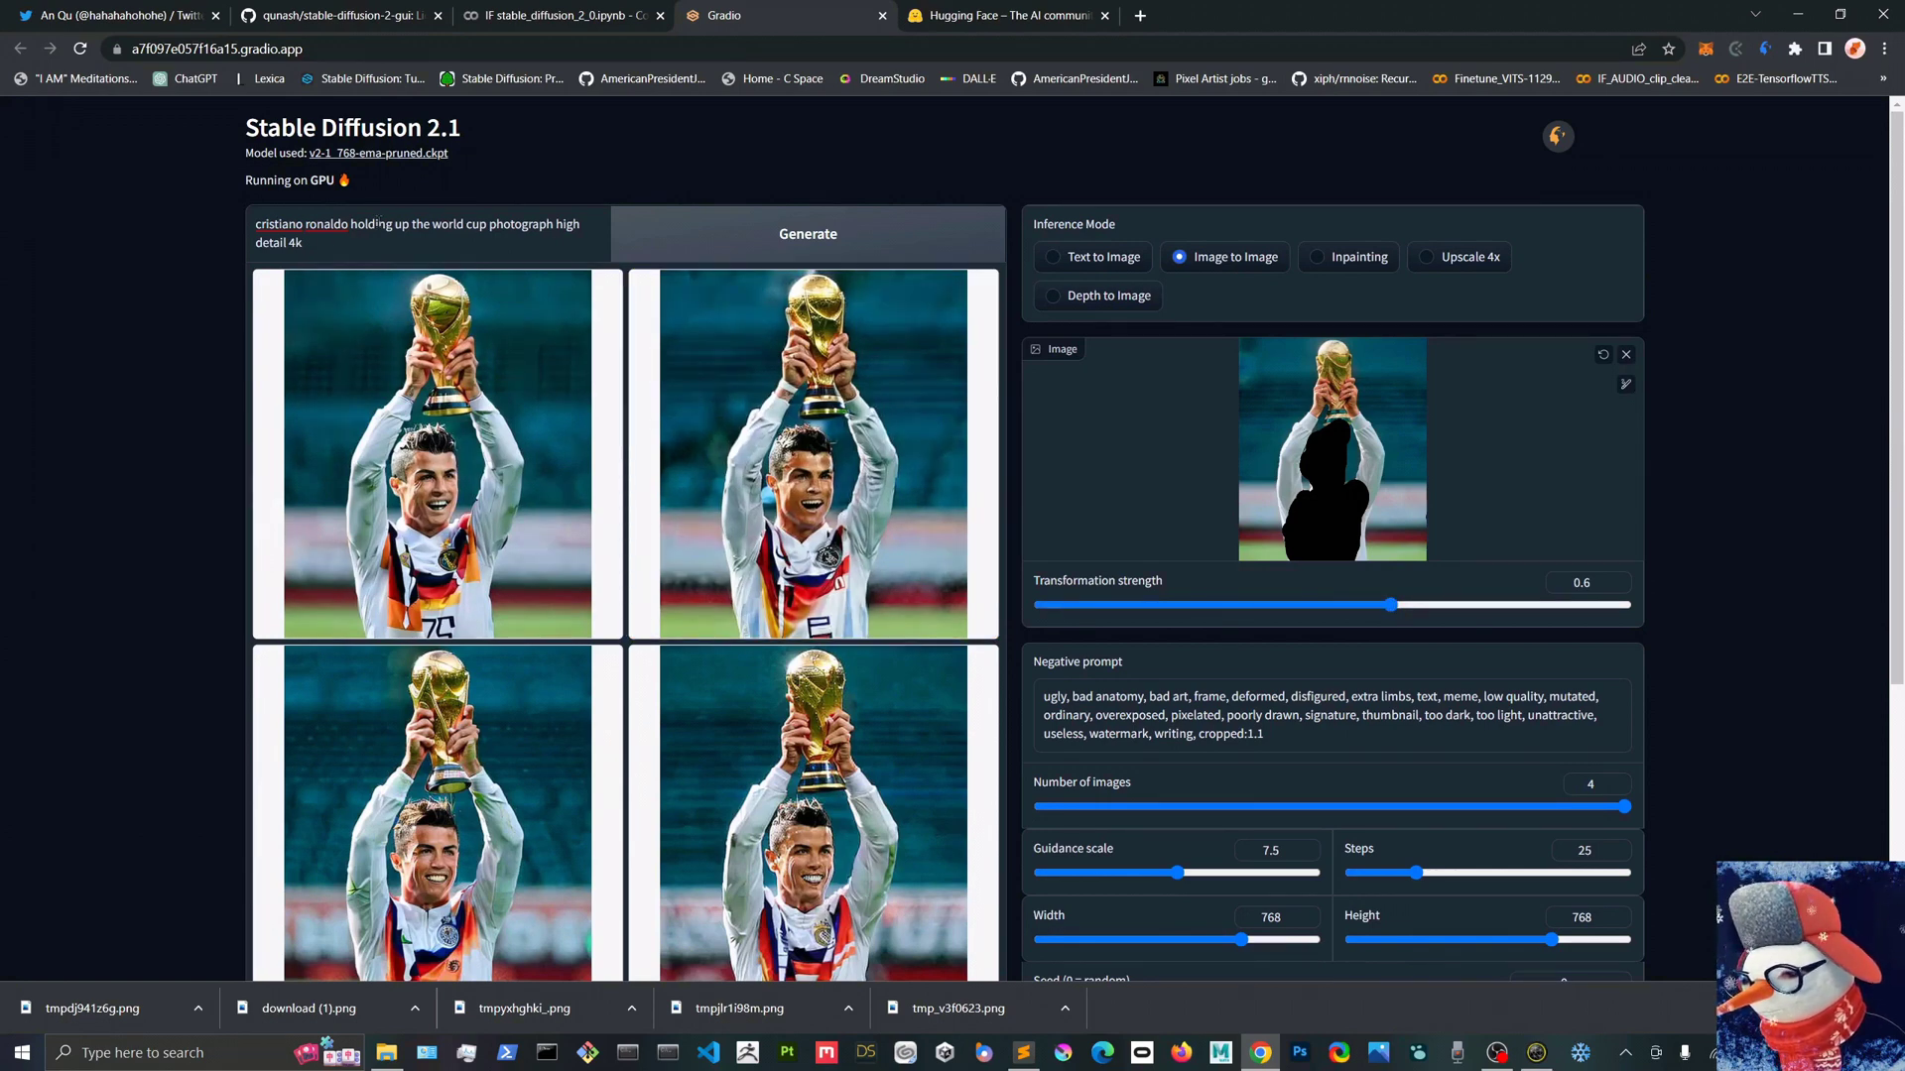
pyautogui.click(351, 224)
pyautogui.write('wears red shirt, sta')
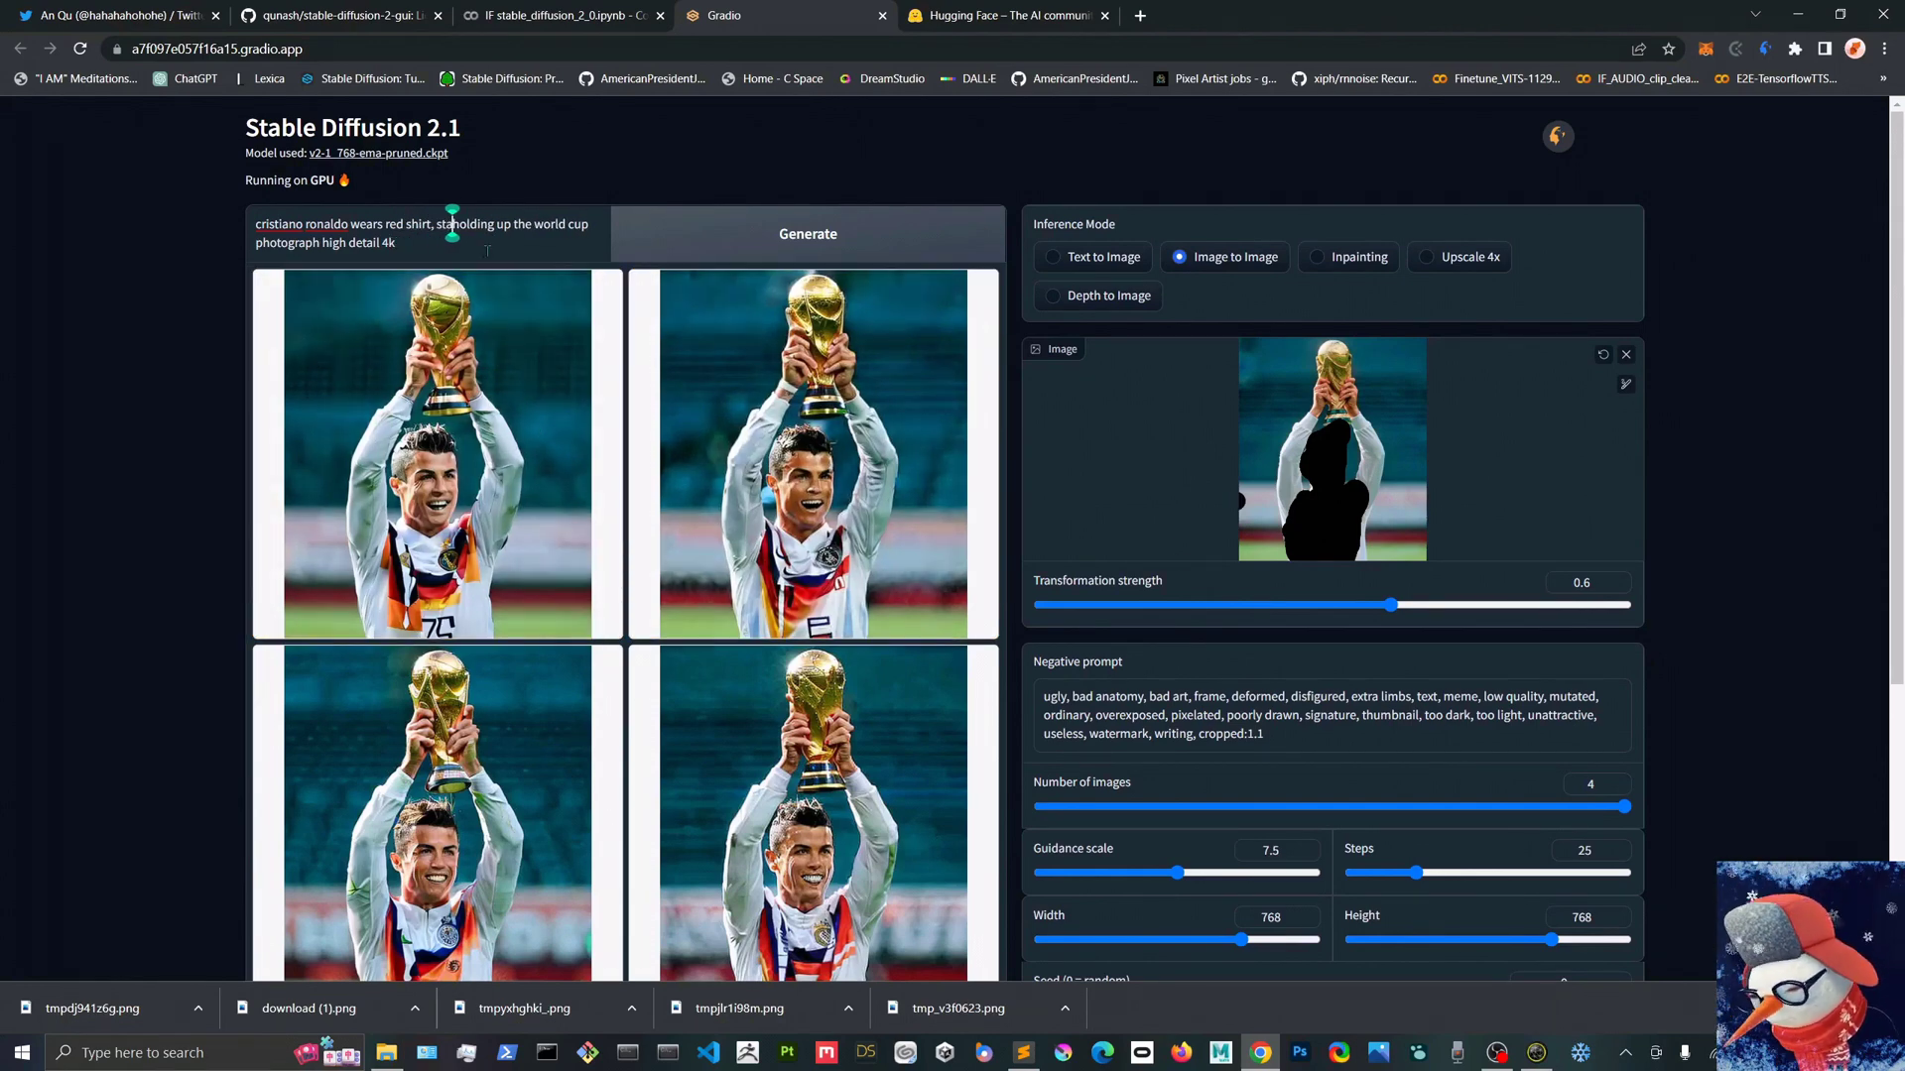
pyautogui.write('dium in the background')
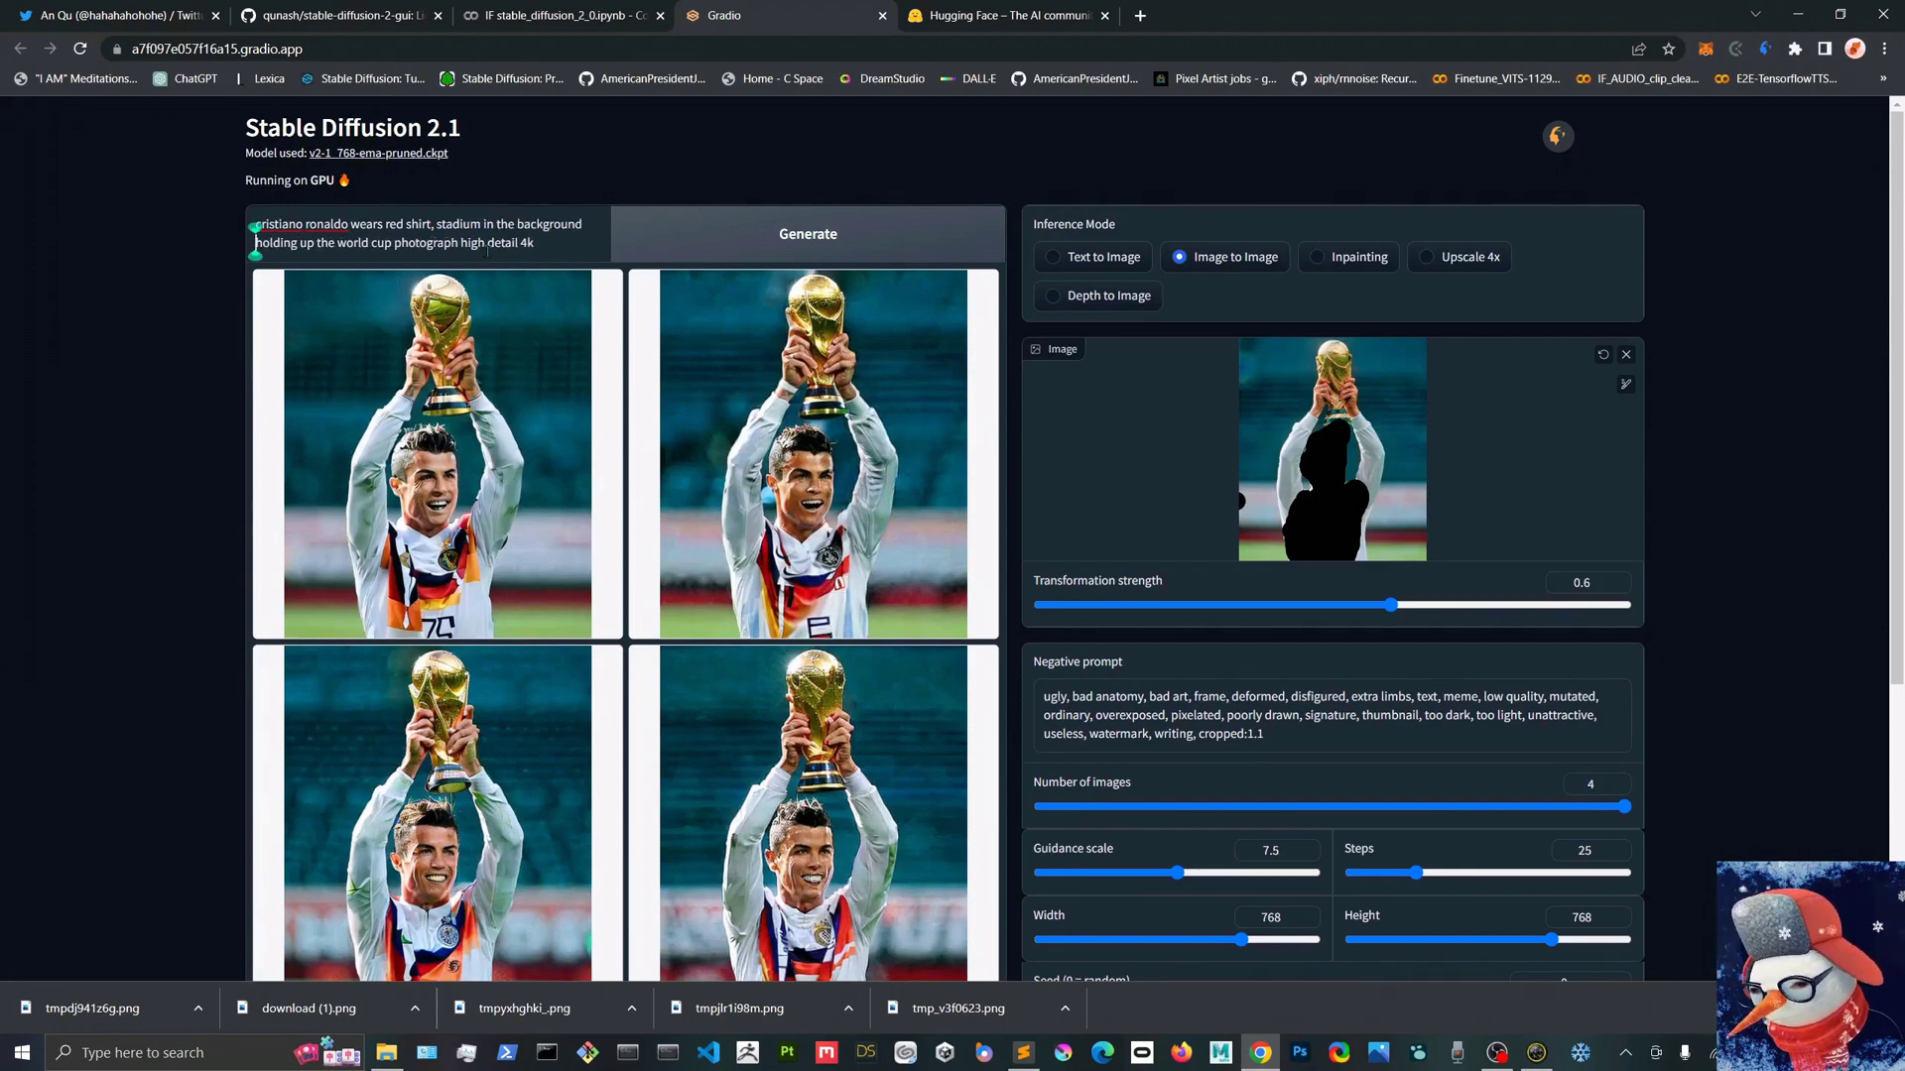
pyautogui.scroll(-1, 417, 238)
pyautogui.scroll(1, 581, 224)
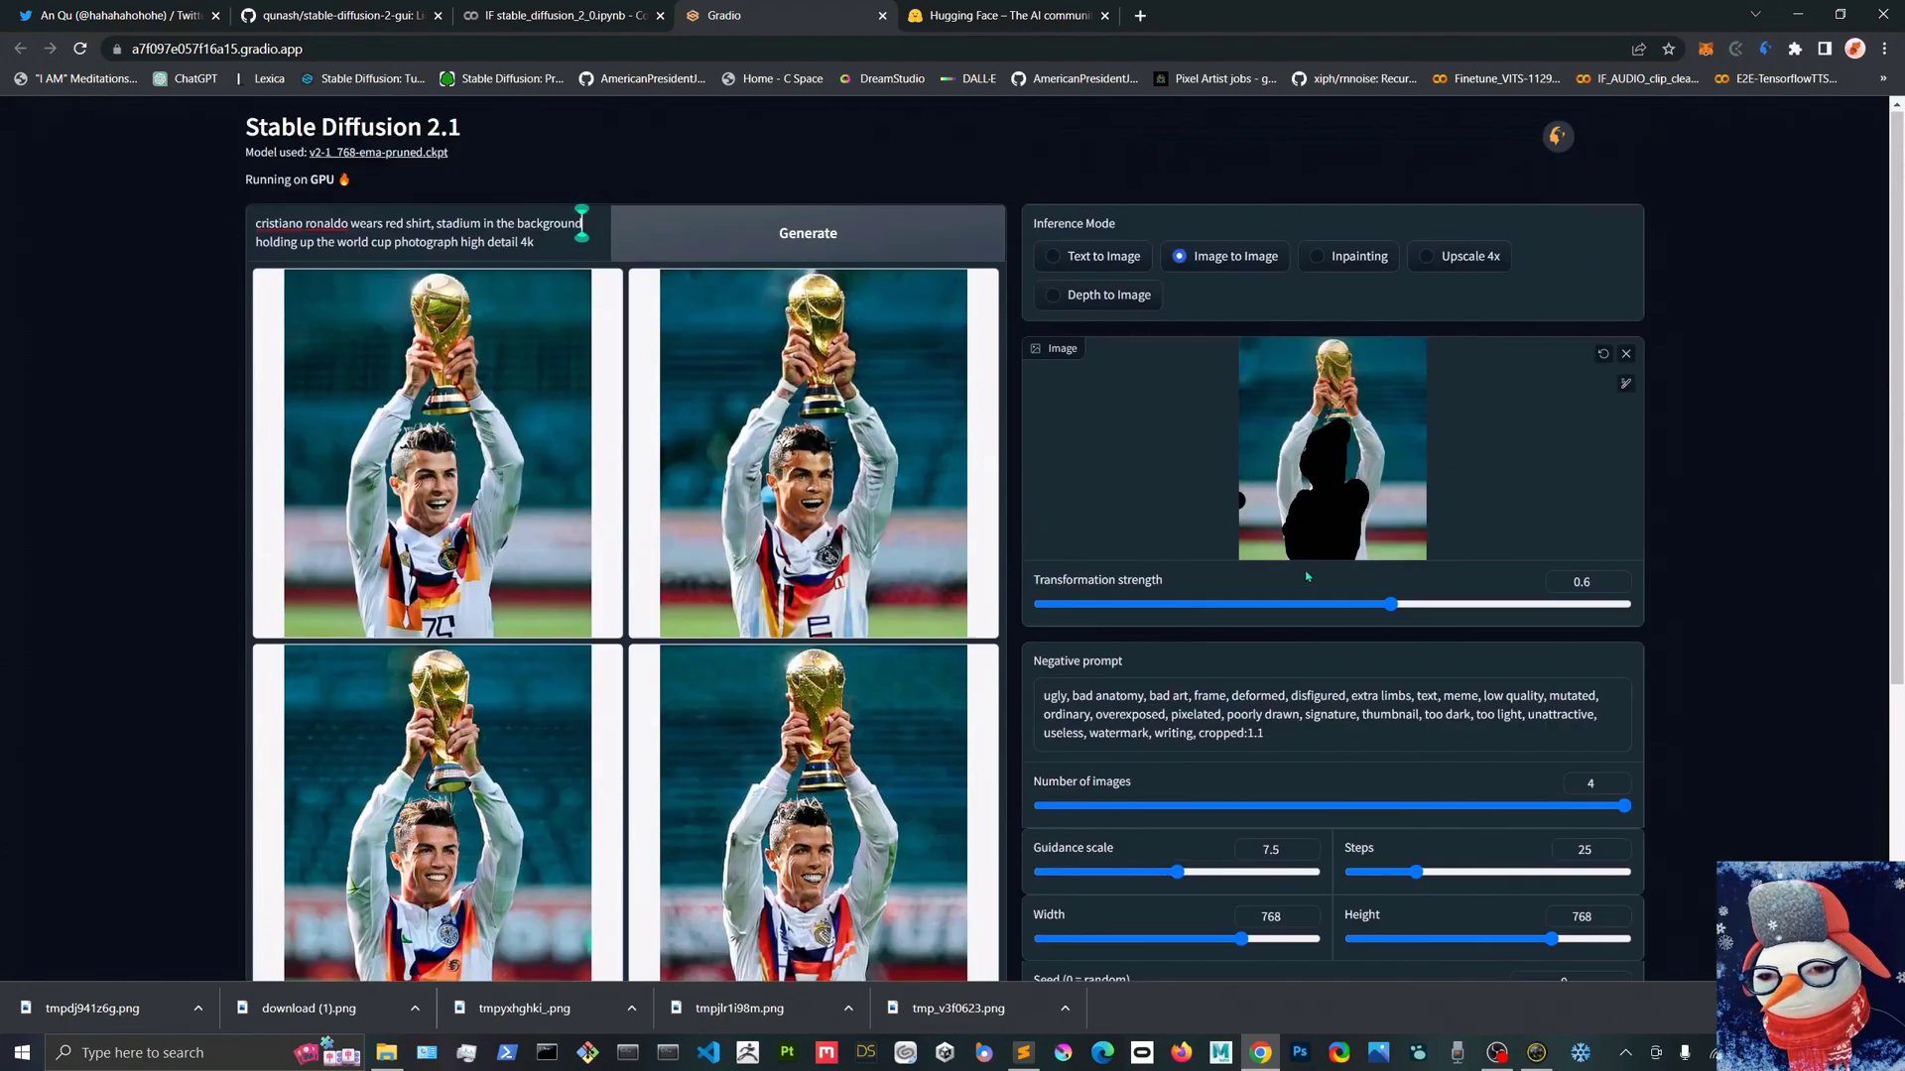
pyautogui.click(715, 253)
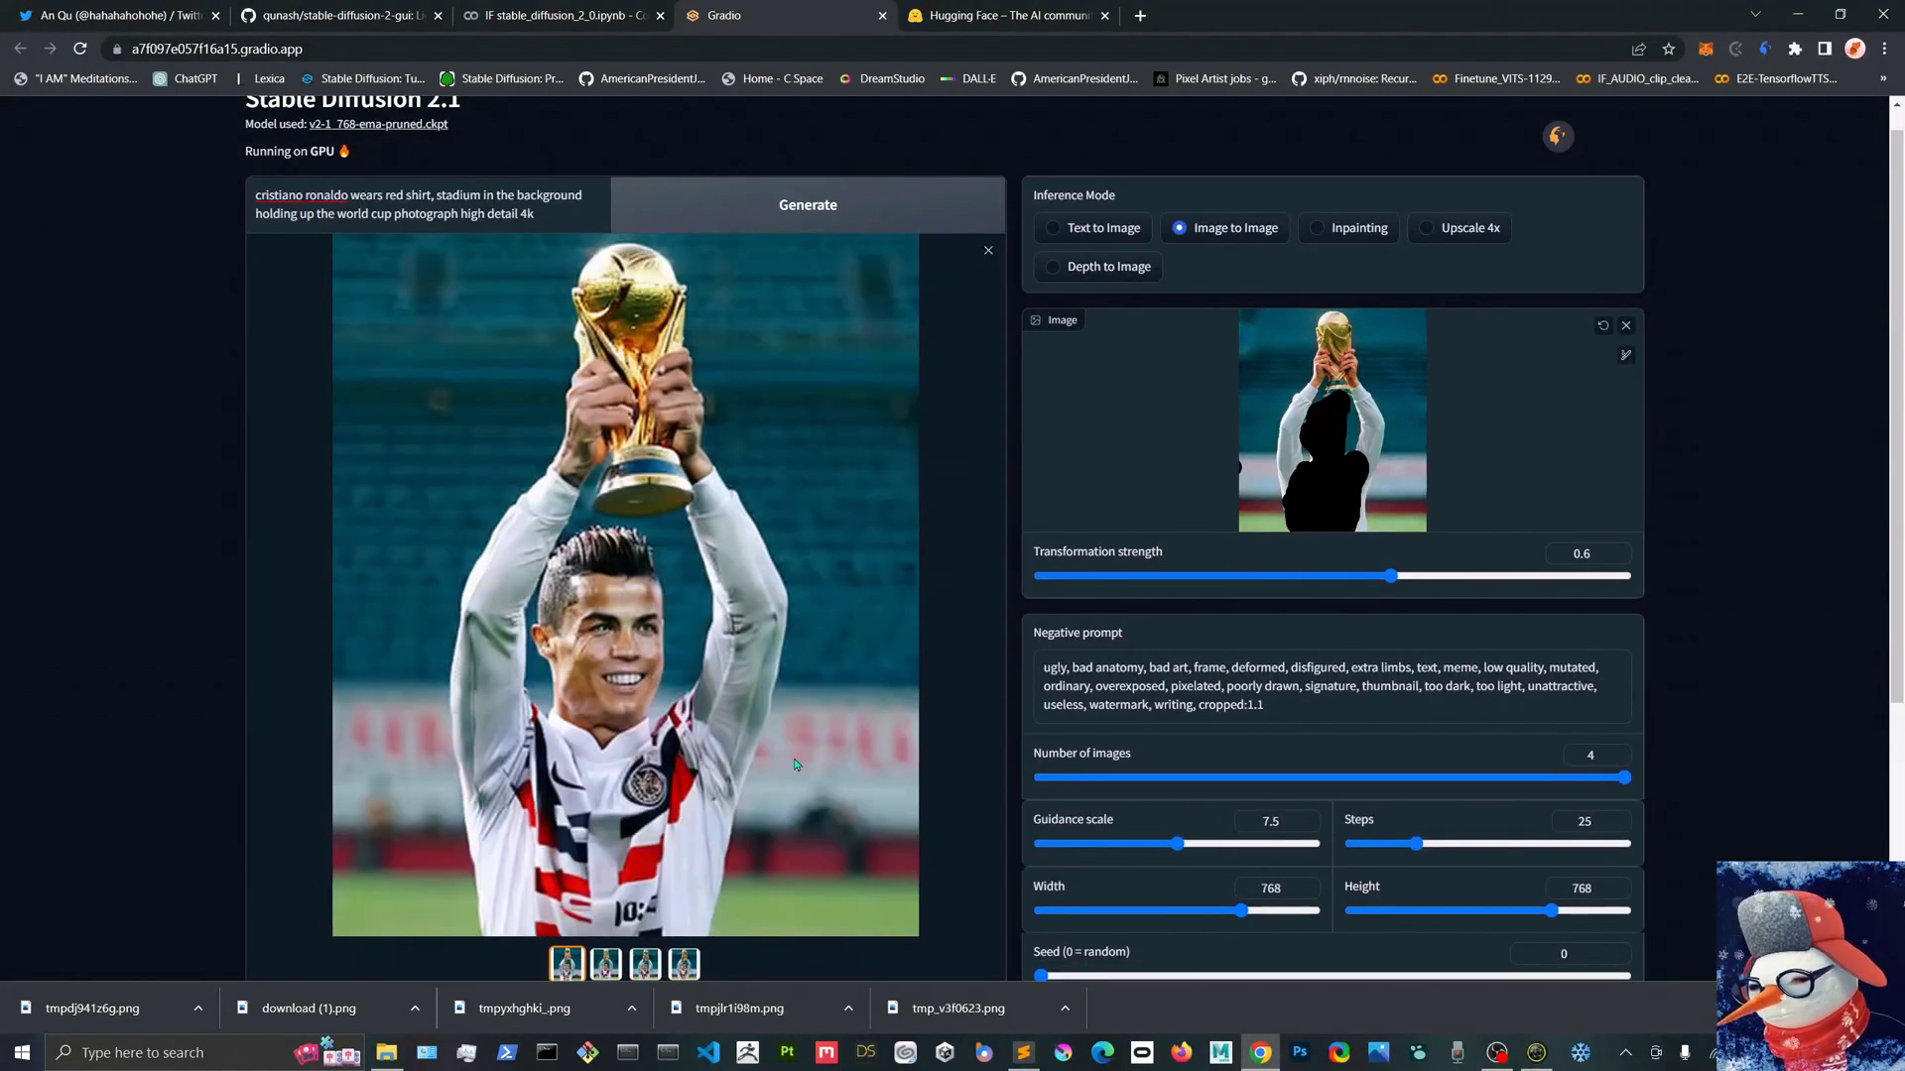
# Regenerate at strength 0.84, browse the new trophy images, then start an Inpainting generation.
pyautogui.moveTo(1391, 576); pyautogui.dragTo(1532, 575)
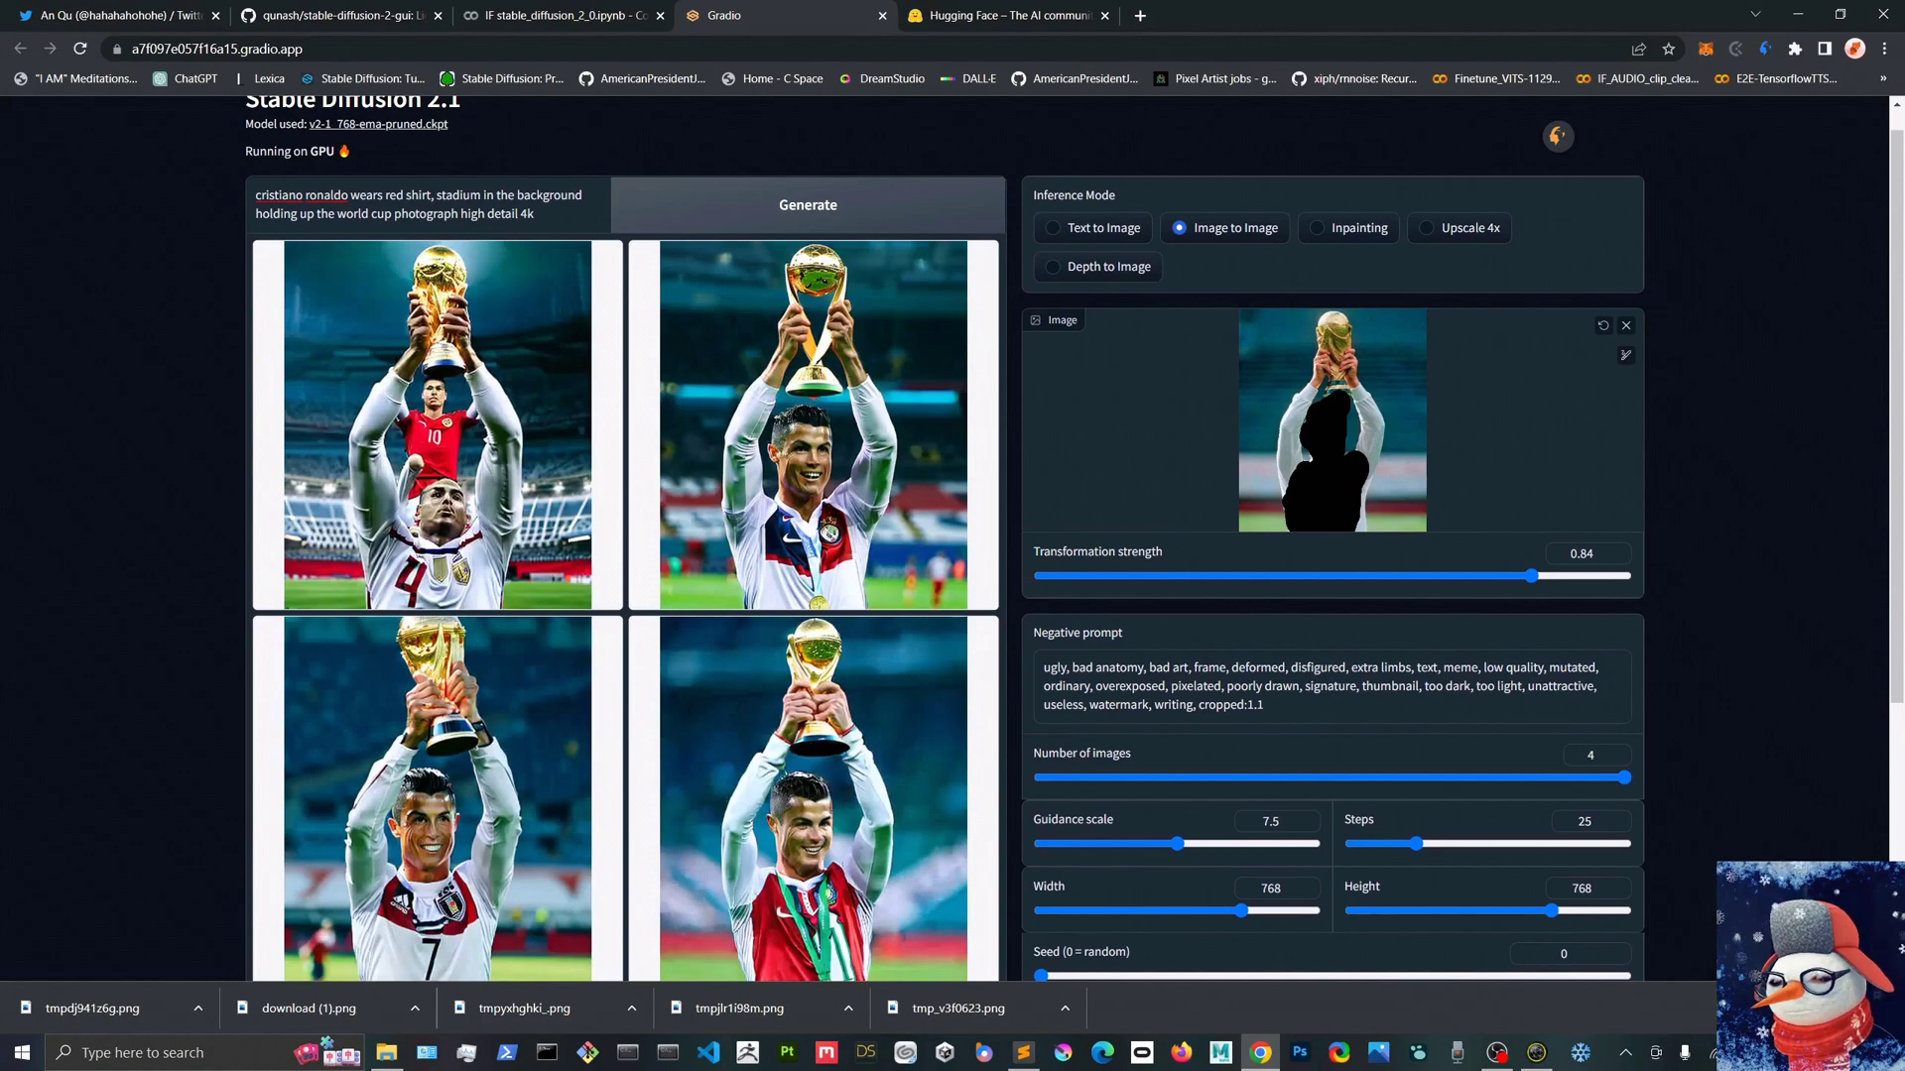
pyautogui.click(796, 534)
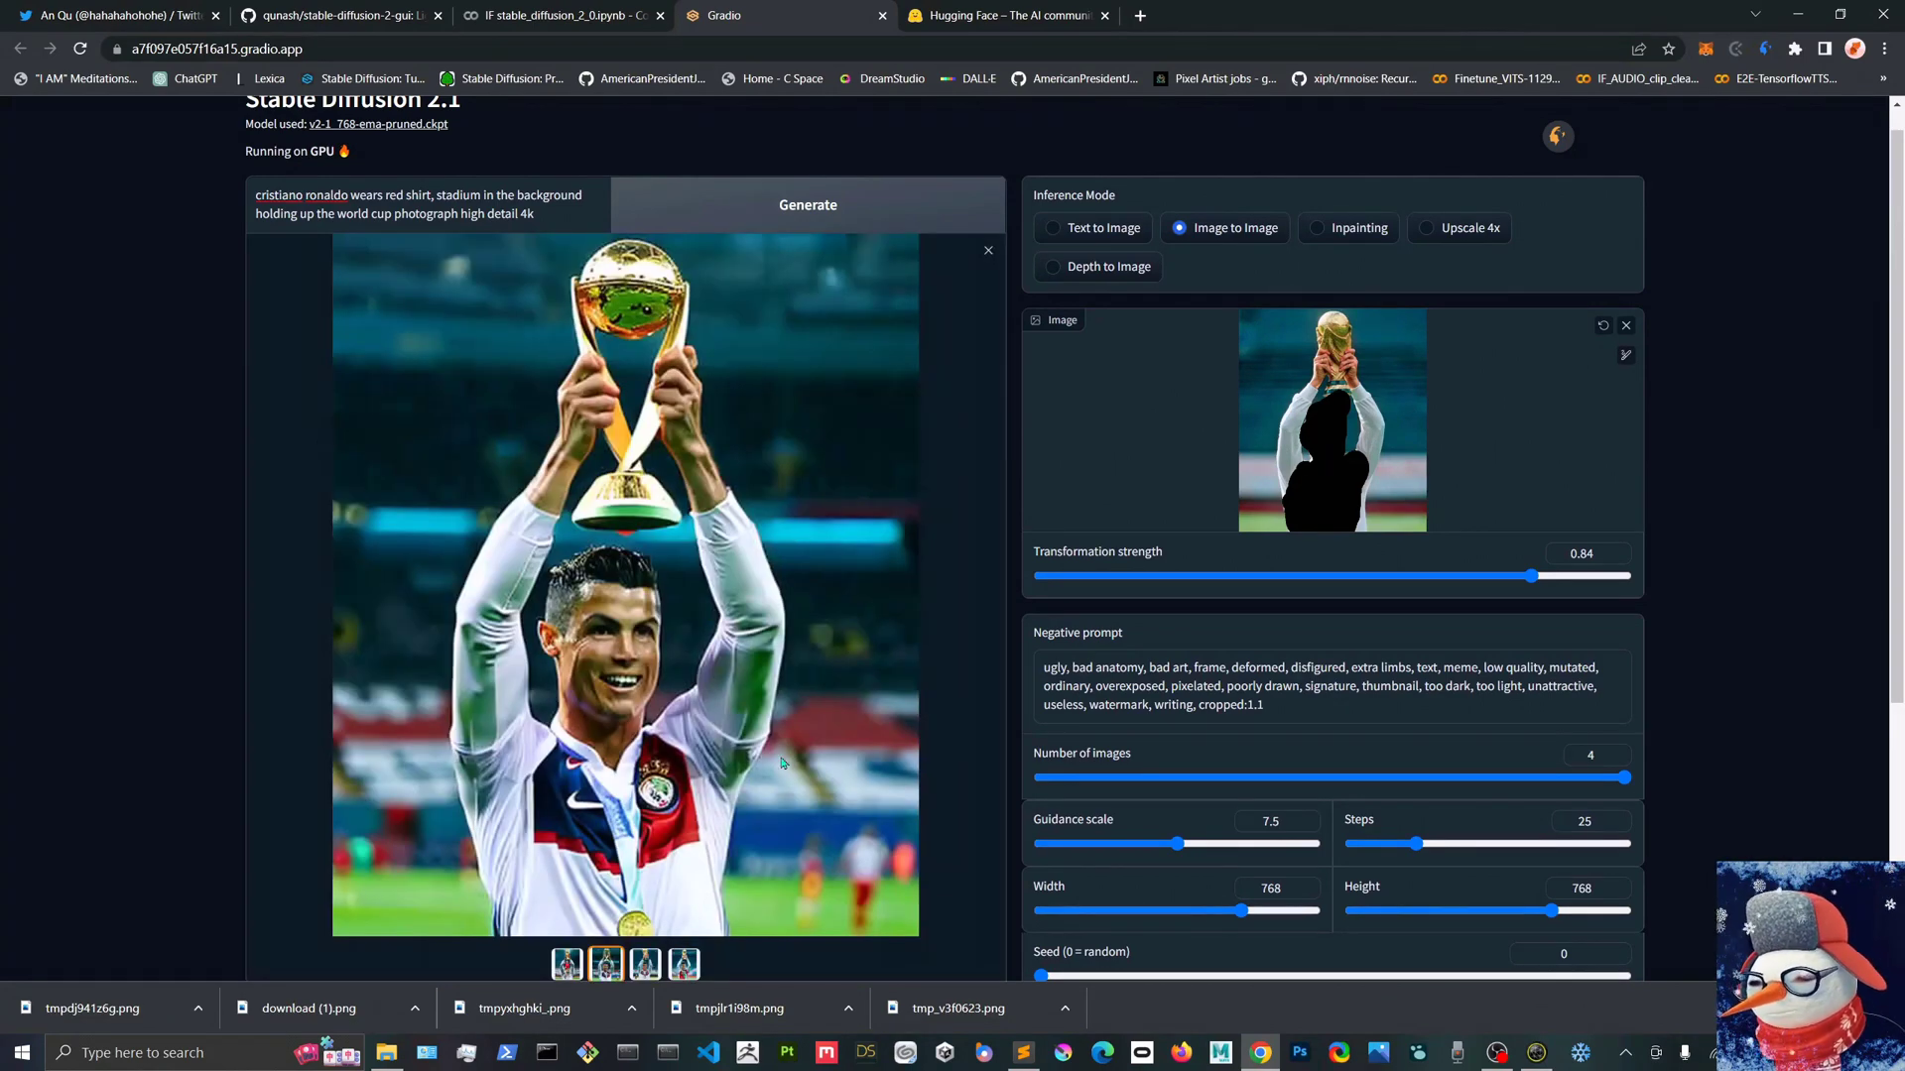
pyautogui.press('Right')
pyautogui.press('Right')
pyautogui.press('Left')
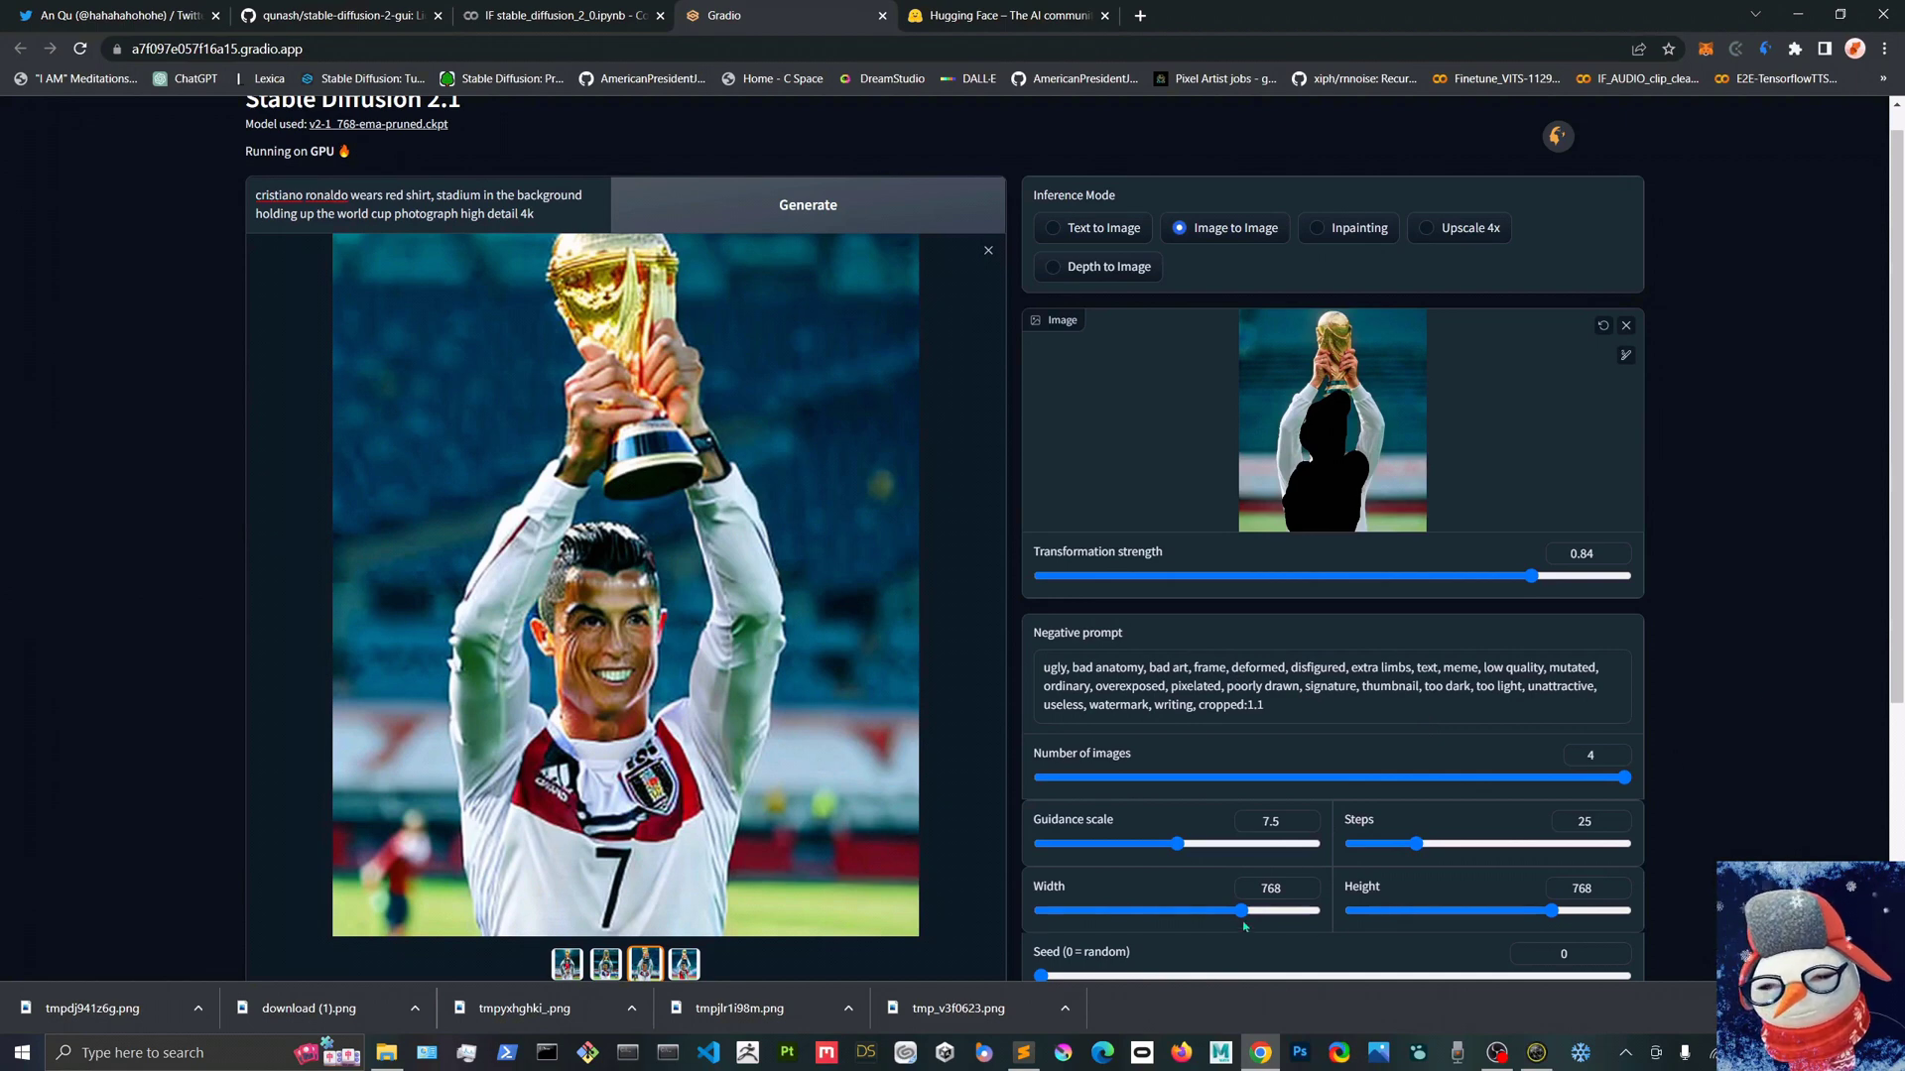
pyautogui.click(1323, 230)
pyautogui.click(807, 204)
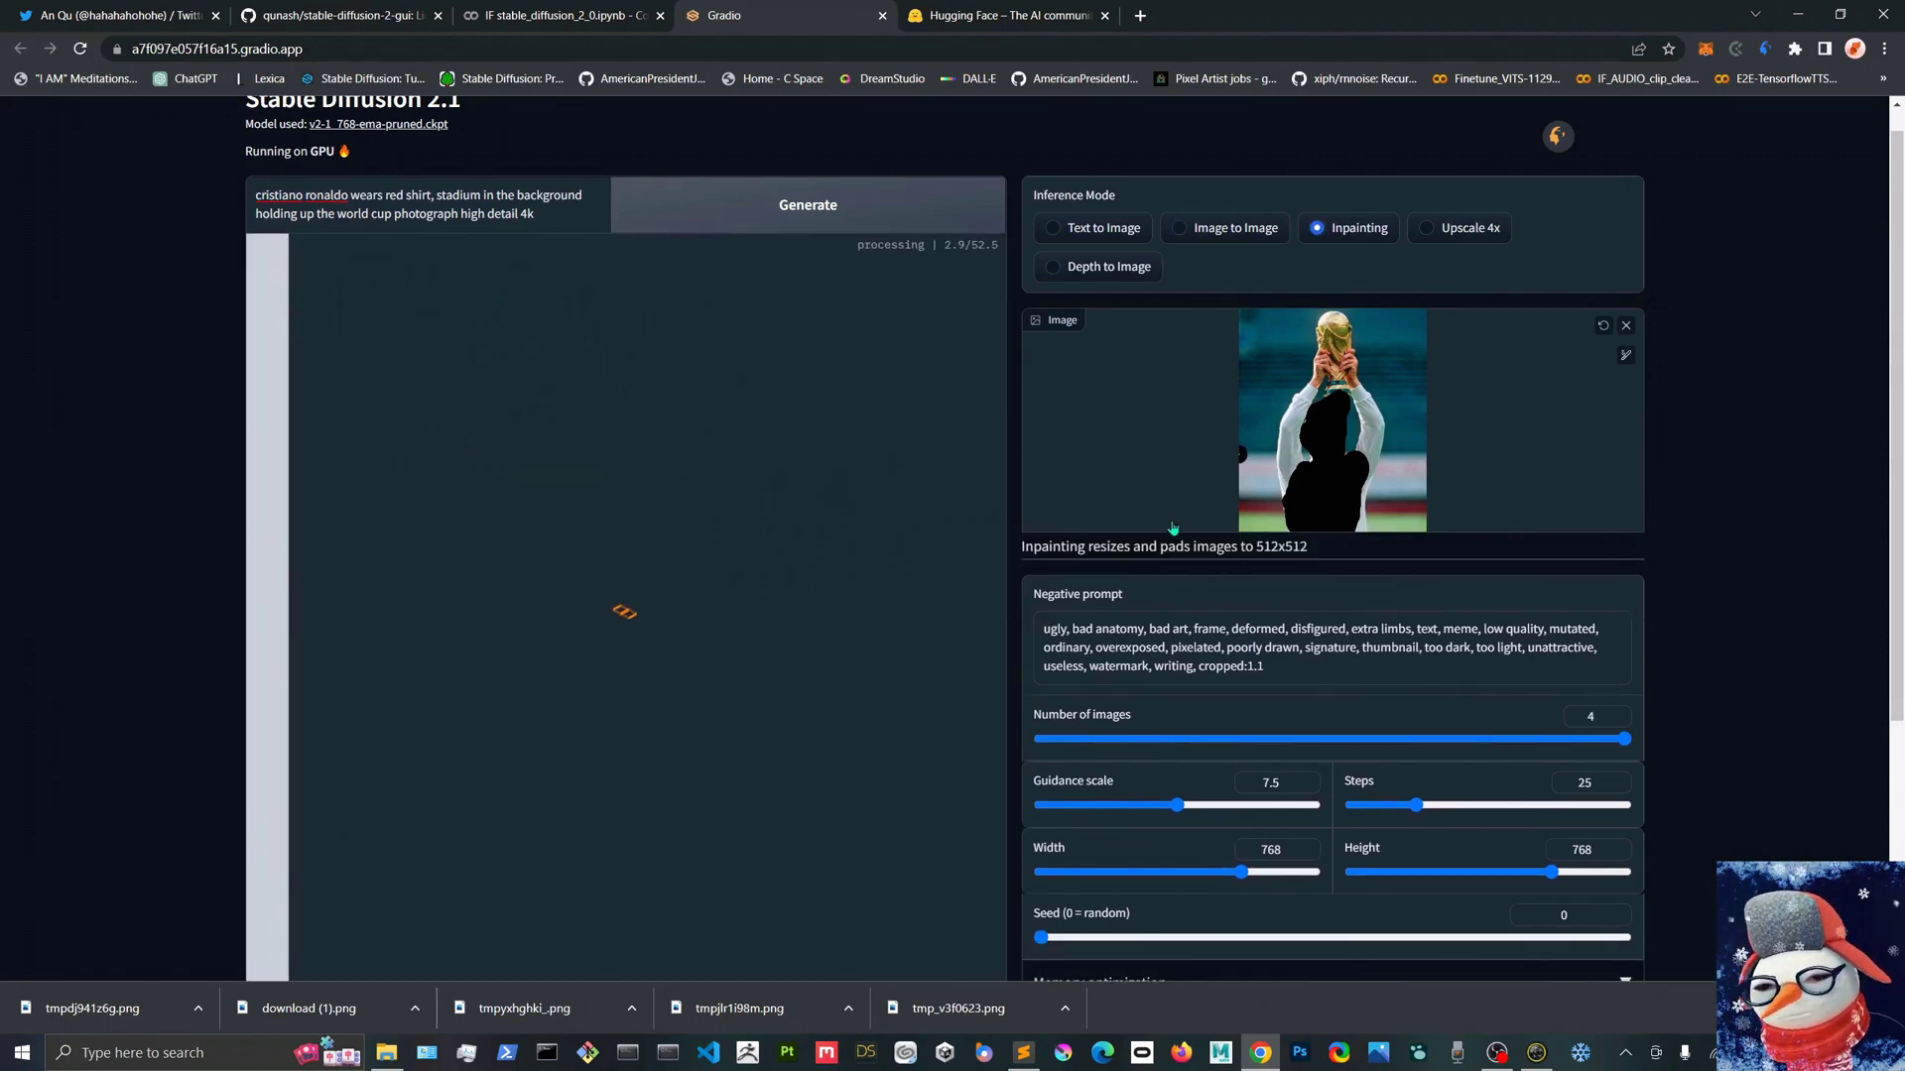